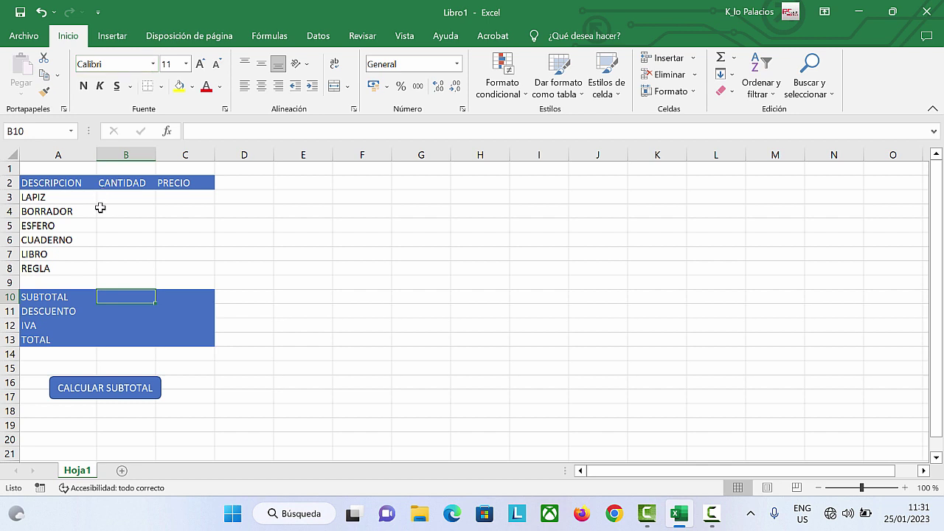
Point out the DESCRIPCION, CANTIDAD and PRECIO headings and the list of item names
left_click(70, 182)
left_click(116, 184)
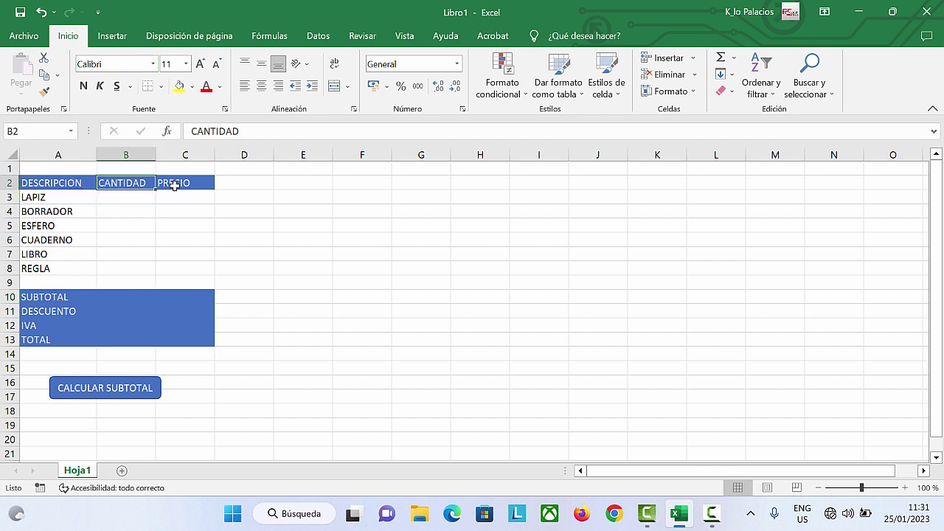
left_click(175, 186)
left_click_drag(38, 197, 47, 267)
Point out the SUBTOTAL label and the subtotal, discount, IVA and total value cells
left_click(54, 299)
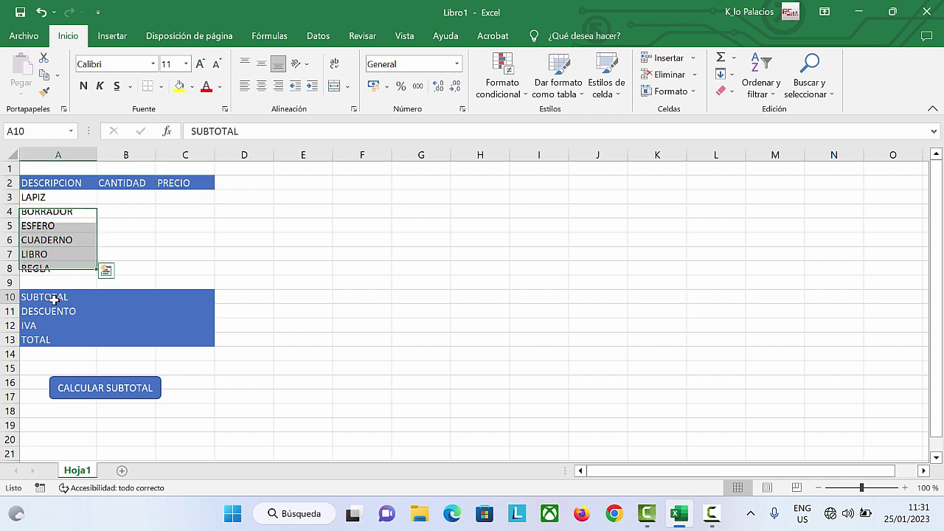
left_click(123, 298)
left_click(116, 311)
left_click(112, 327)
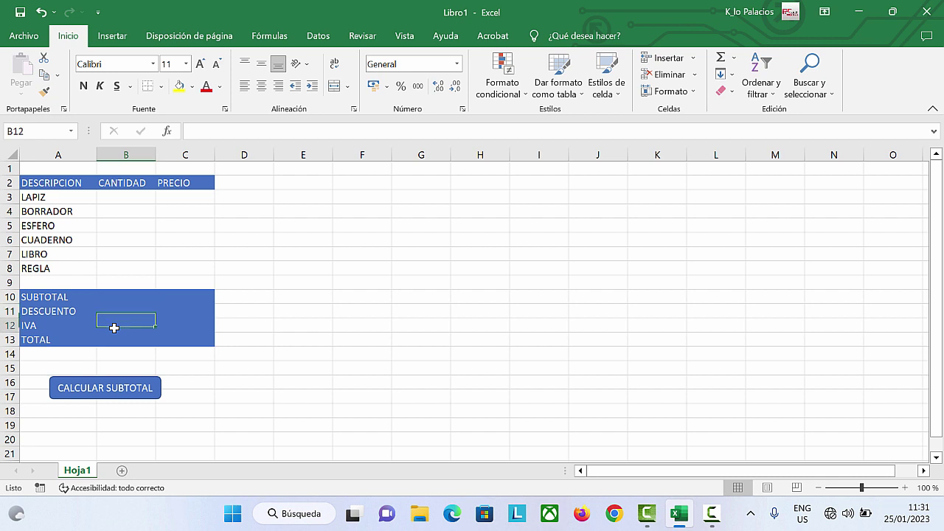
left_click(116, 338)
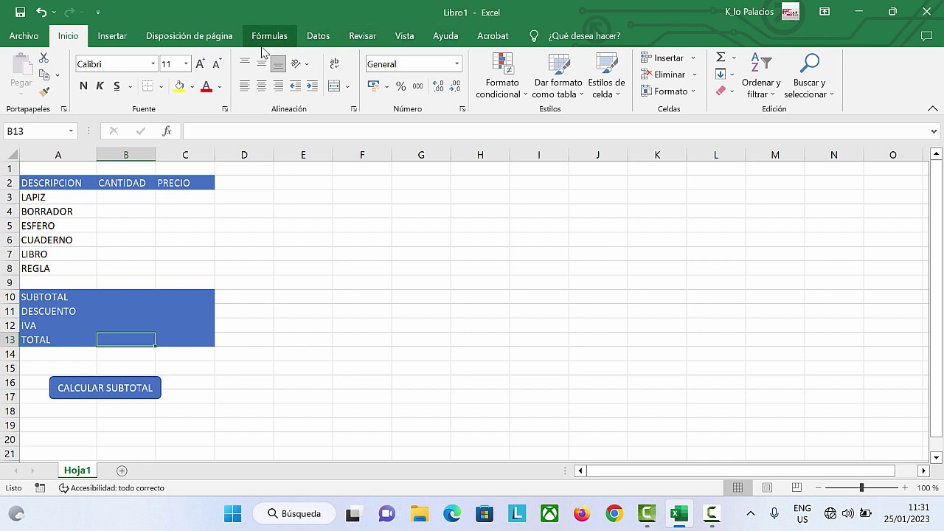
Check Programador under Opciones > Personalizar cinta de opciones and confirm with Aceptar
left_click(40, 34)
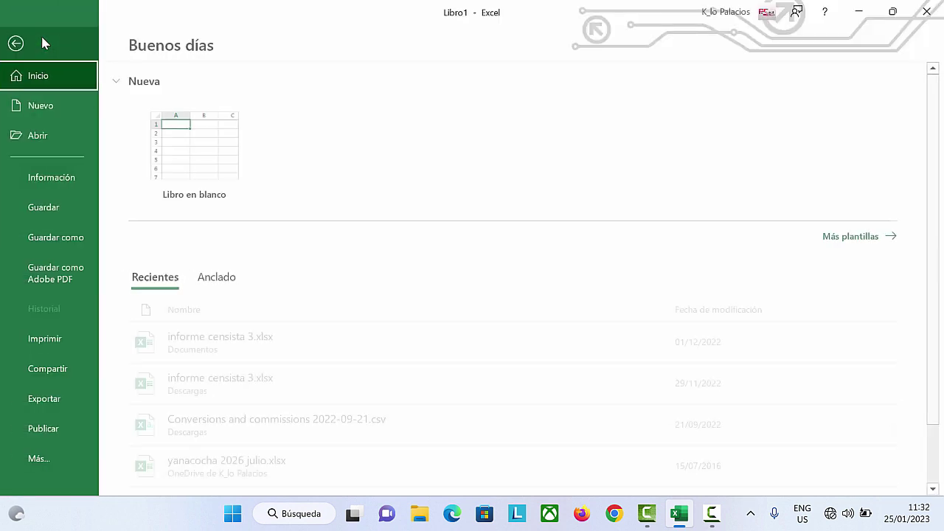
left_click(43, 458)
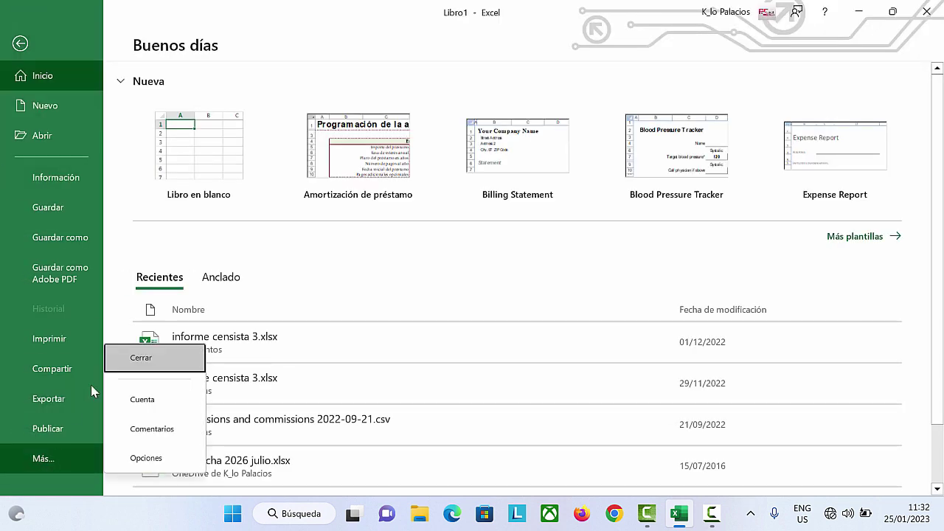
left_click(144, 458)
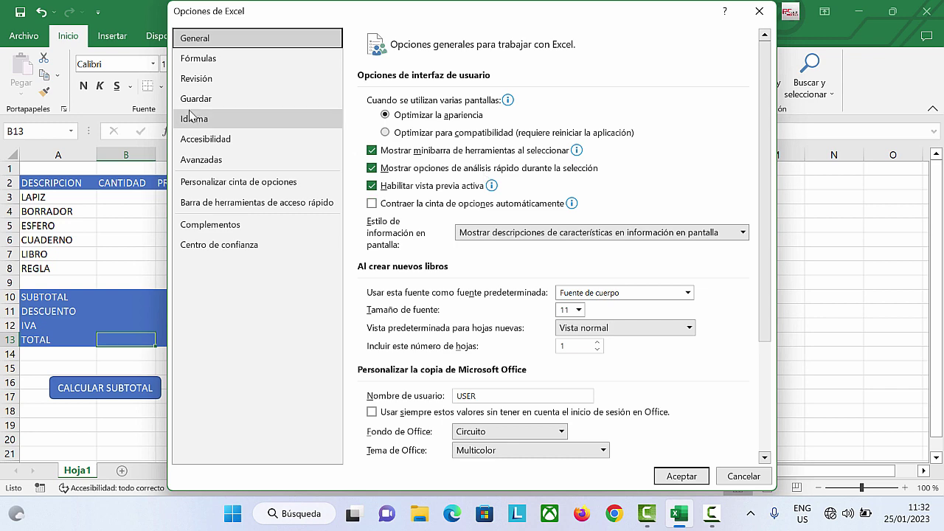
left_click(222, 184)
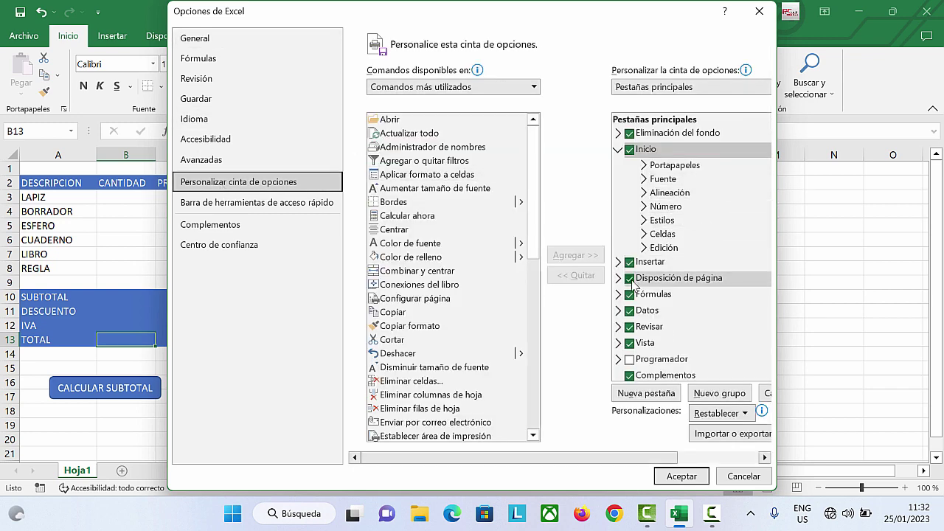
scroll(645, 284, "down", 1)
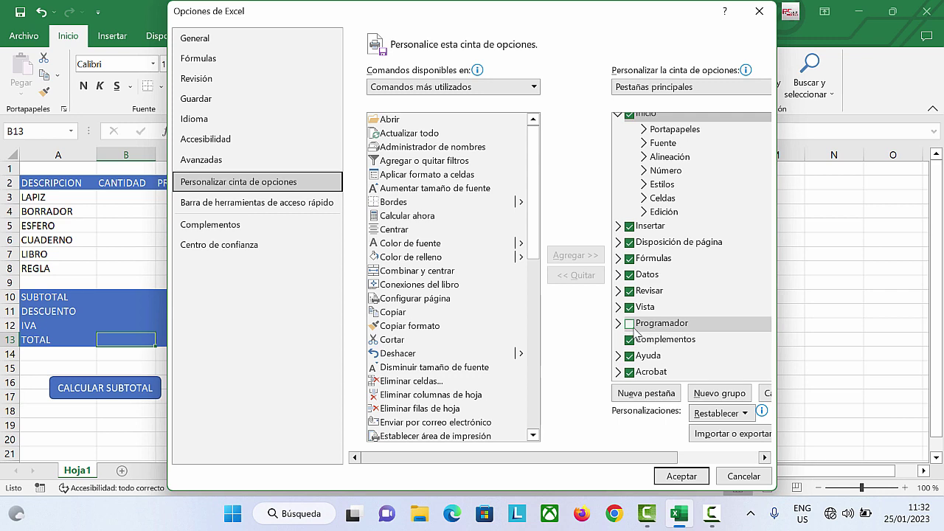
left_click(630, 325)
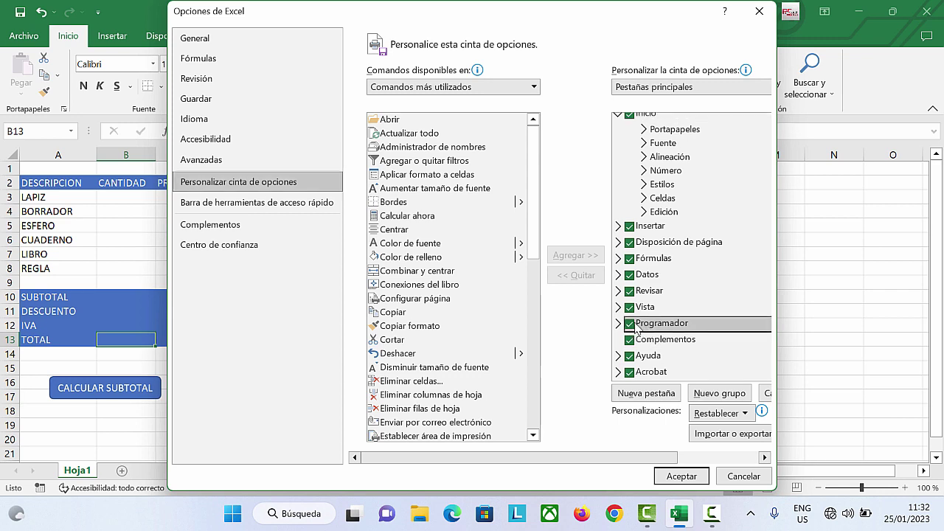
left_click(682, 477)
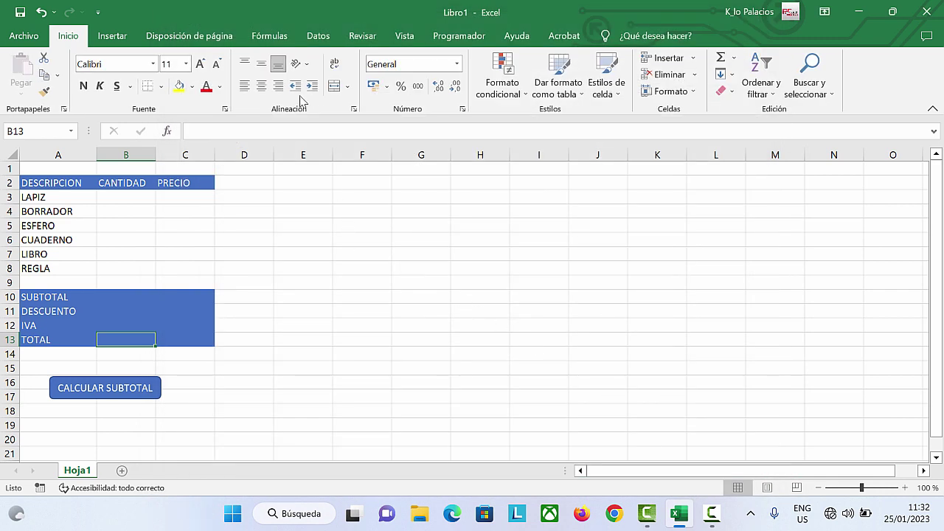
With the Programador tab shown, enter quantity 2 for LAPIZ in cell B3
left_click(442, 39)
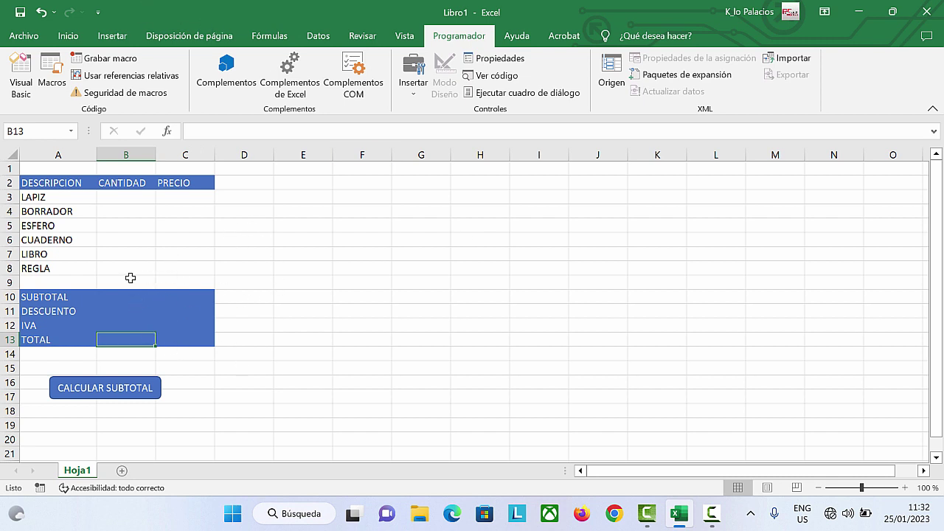
left_click(127, 202)
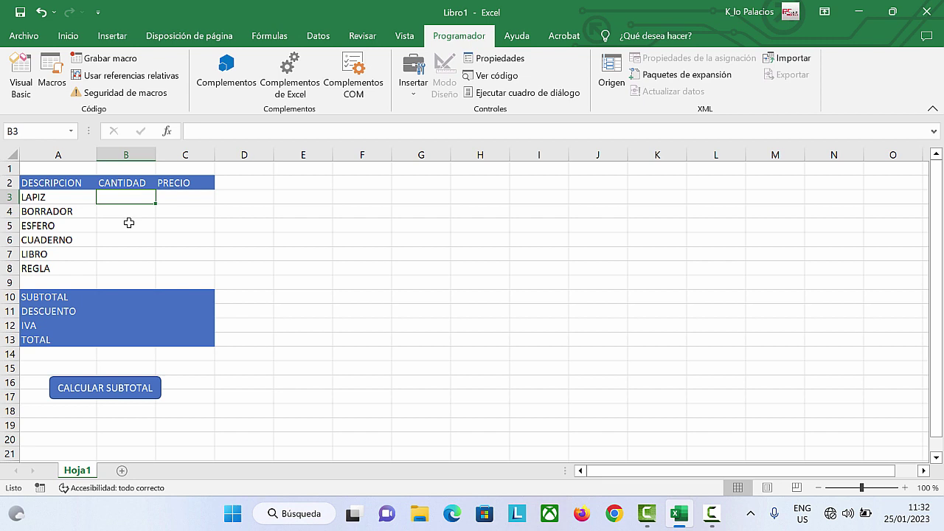
type("2")
left_click(179, 197)
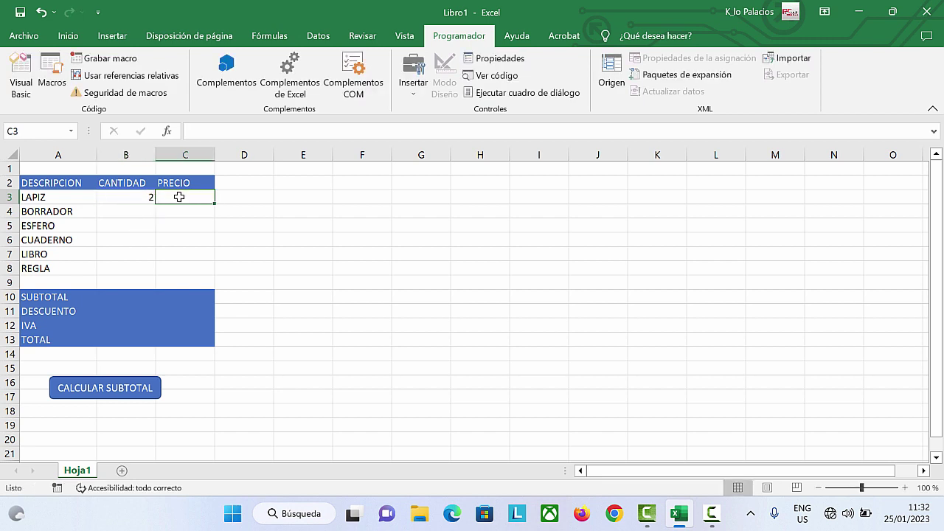
Format cell C3 as Moneda with the $ Español (Ecuador) symbol
right_click(179, 197)
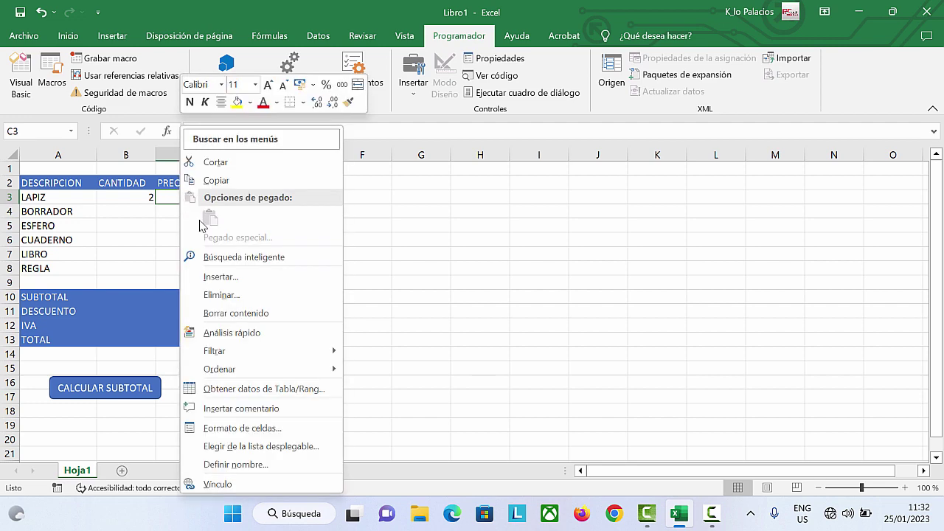
left_click(239, 429)
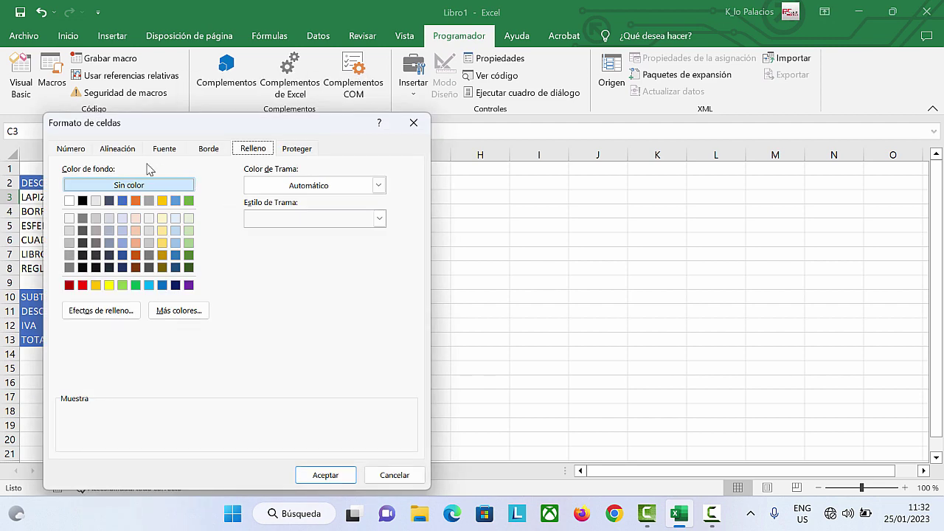
left_click(87, 150)
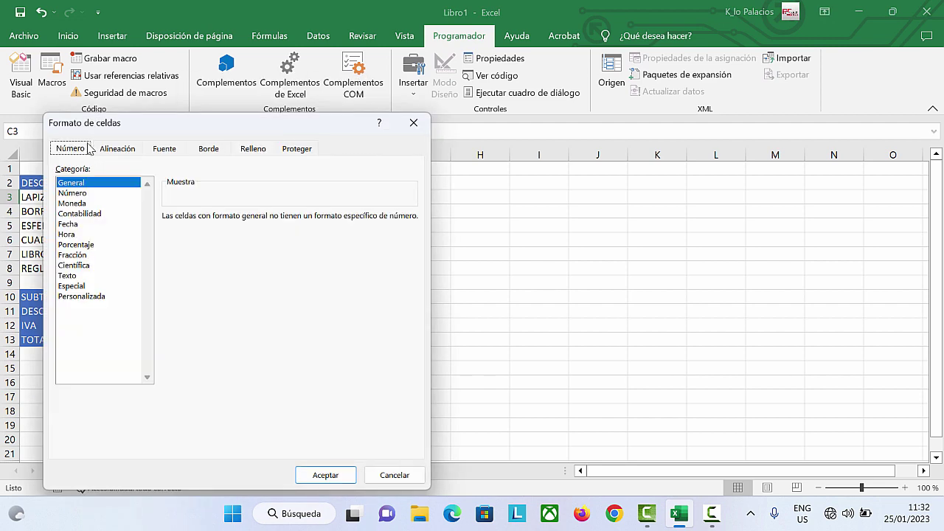
left_click(74, 202)
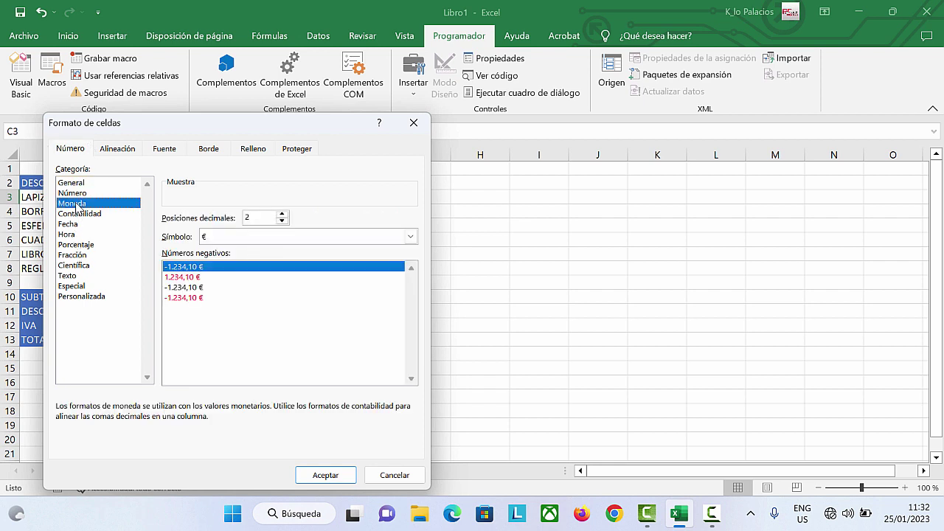
left_click(223, 238)
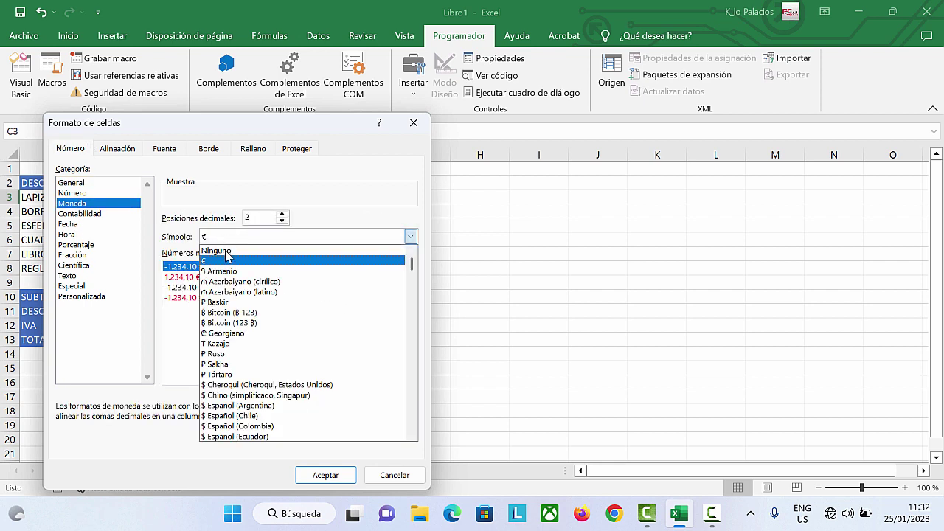
scroll(265, 413, "down", 1)
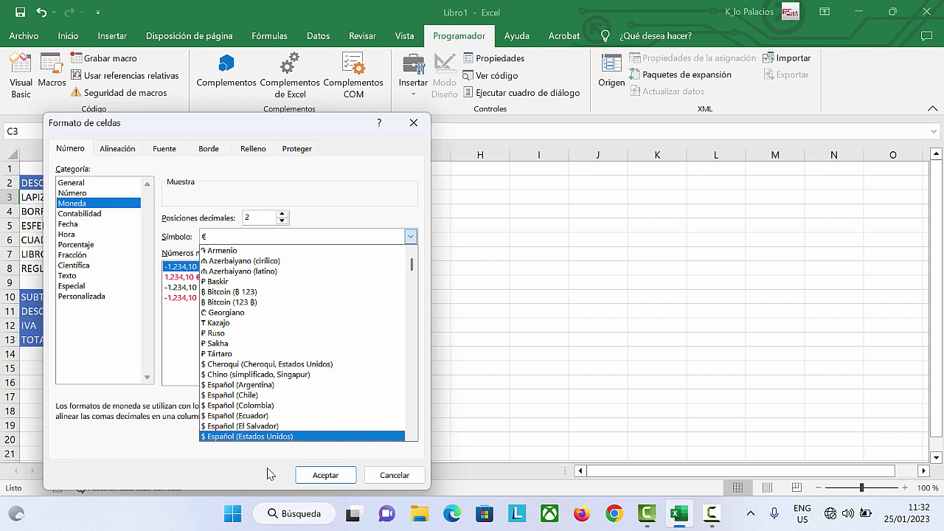
left_click(248, 421)
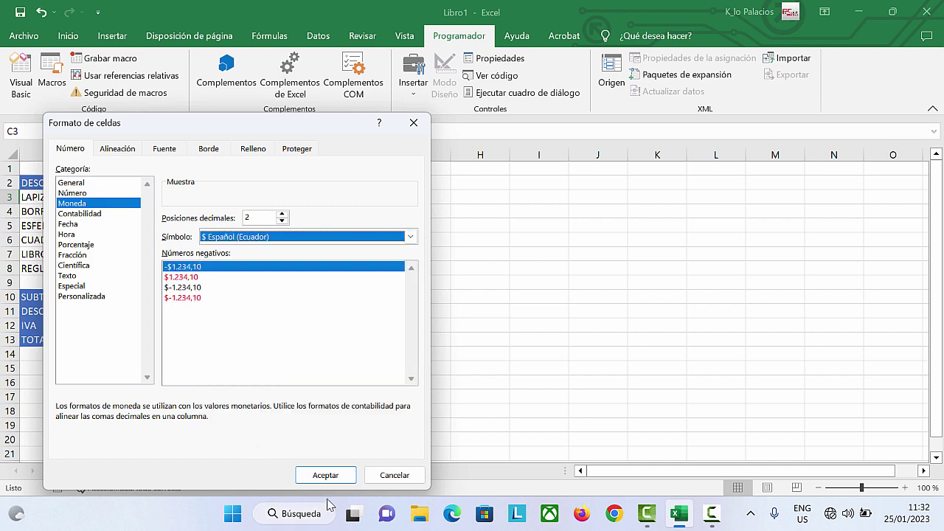
left_click(325, 474)
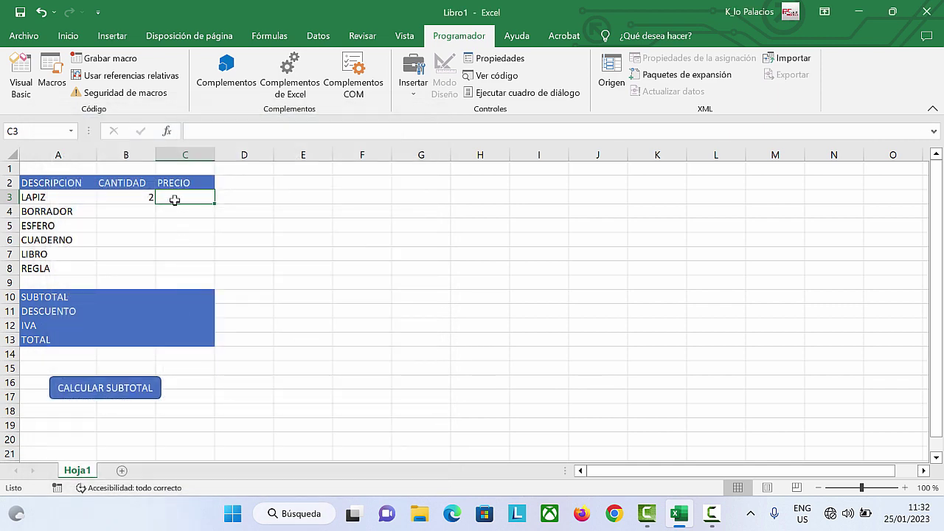
Enter LAPIZ price 0,50 in C3, and BORRADOR quantity 5 and price 0,1 in B4:C4
type("0,50")
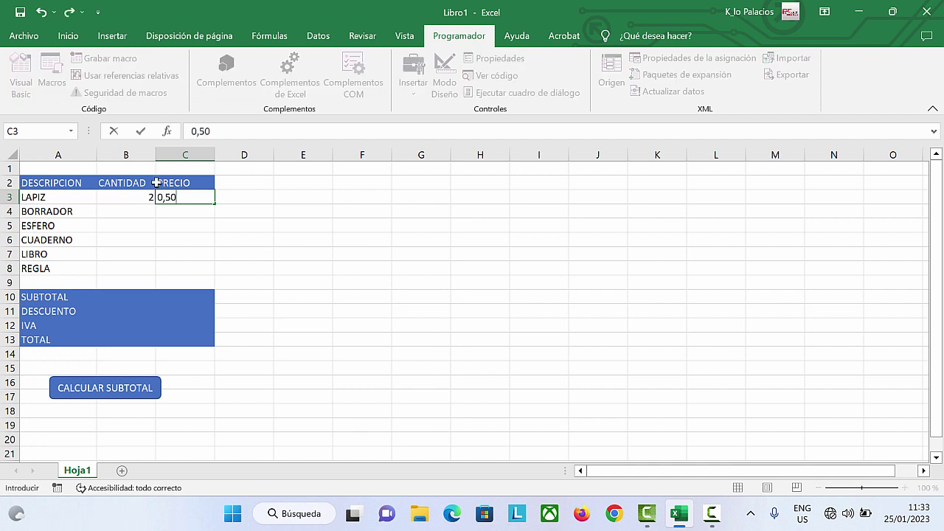
left_click(171, 222)
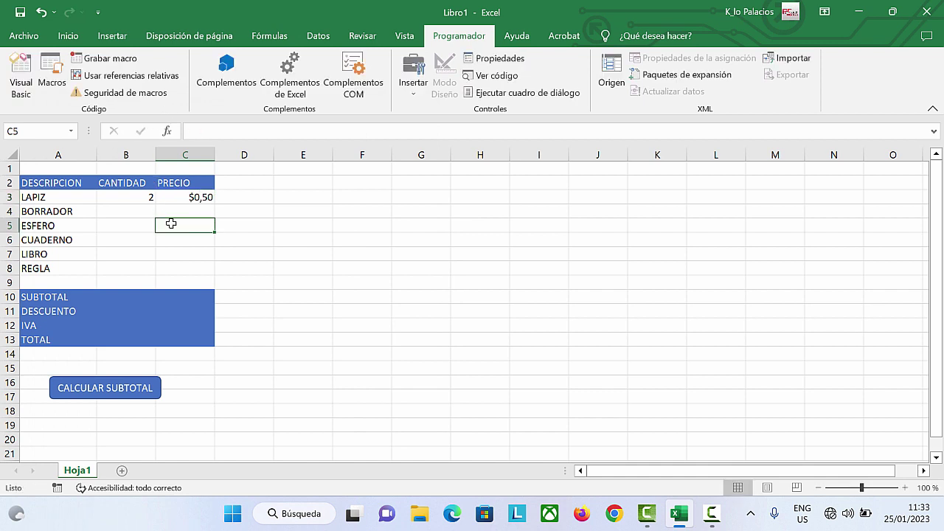
left_click(135, 208)
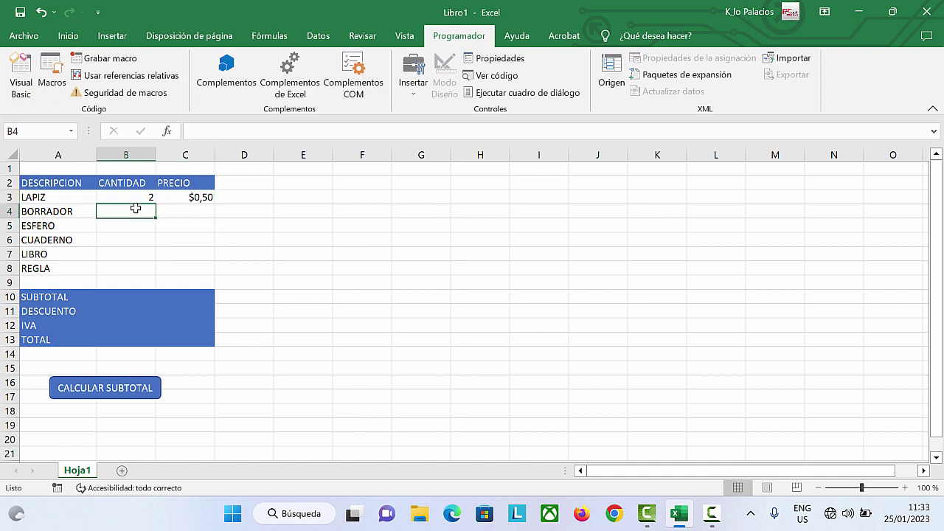
type("5")
left_click(180, 225)
left_click(172, 213)
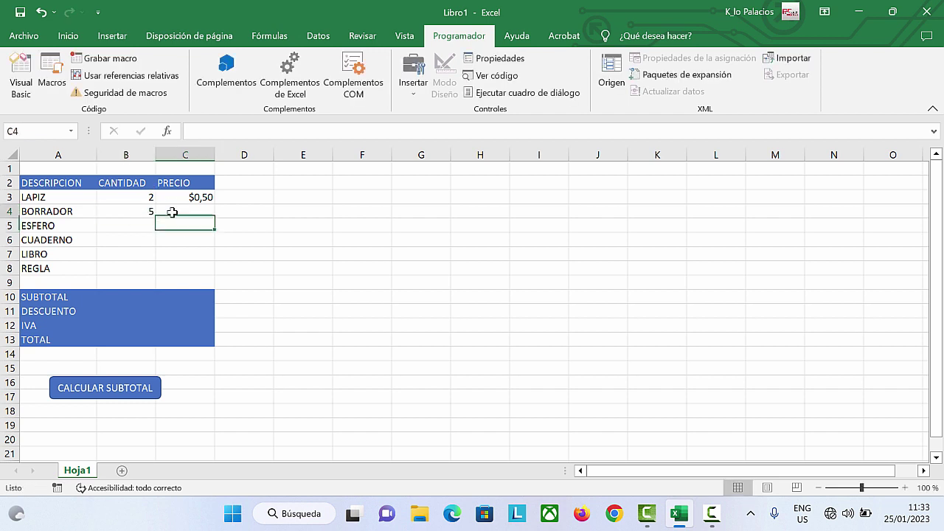
type("0,10")
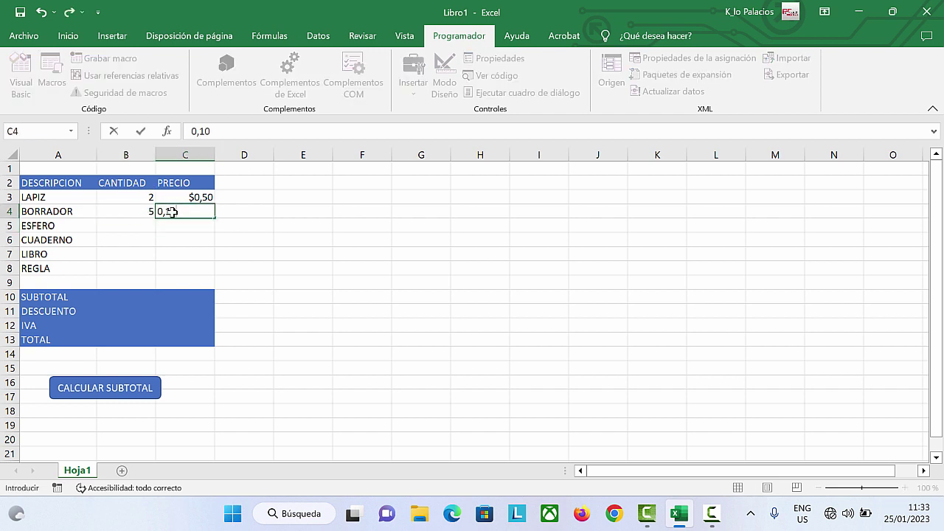
left_click(239, 278)
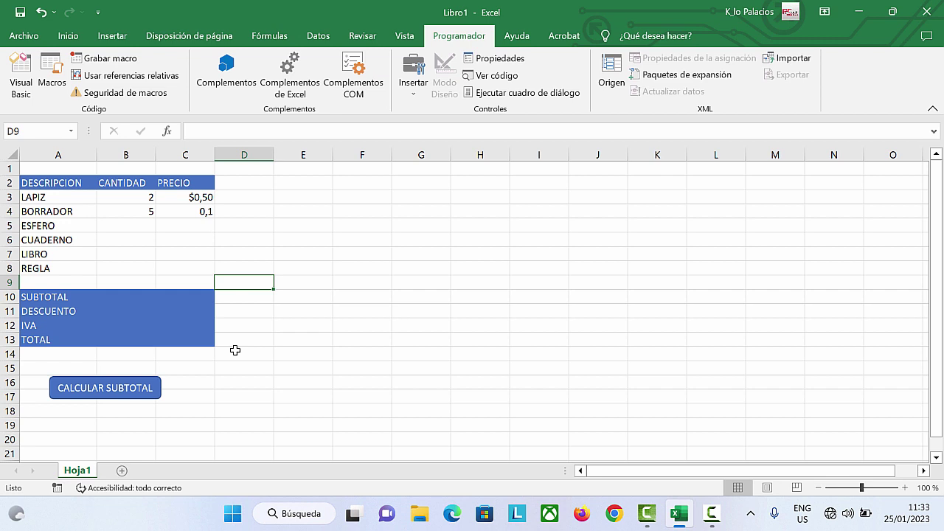
left_click(155, 380, "ctrl")
left_click(68, 35)
Draw a rounded rectangle beside CALCULAR SUBTOTAL and label it CALCULAR DESCUENTO
left_click(112, 36)
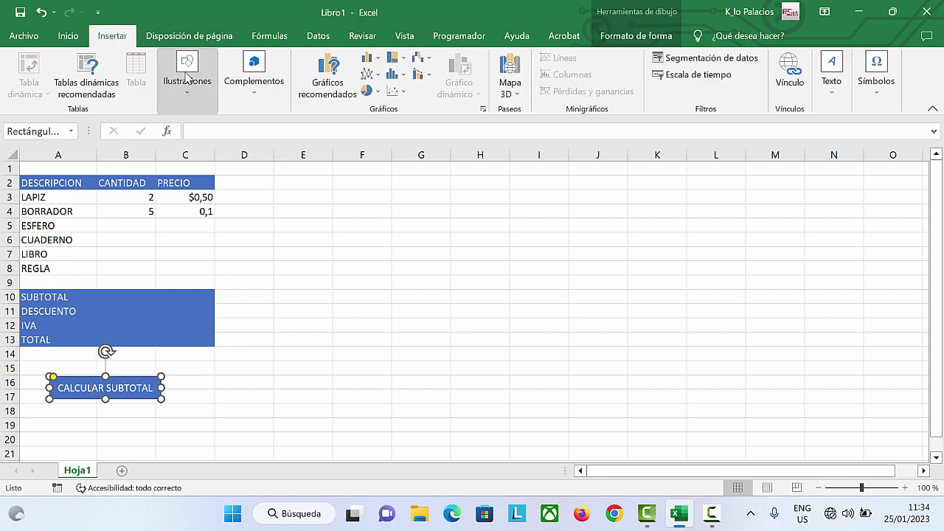
left_click(187, 76)
left_click(223, 149)
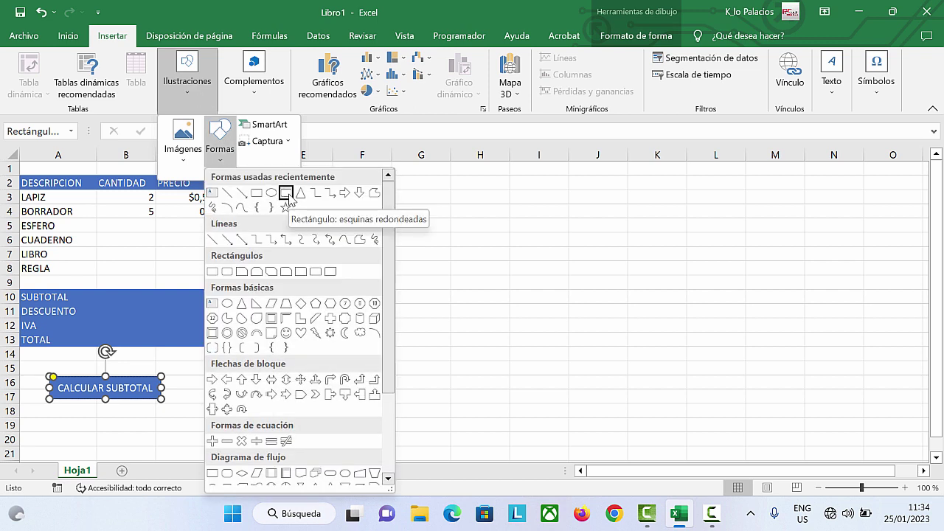
left_click(286, 193)
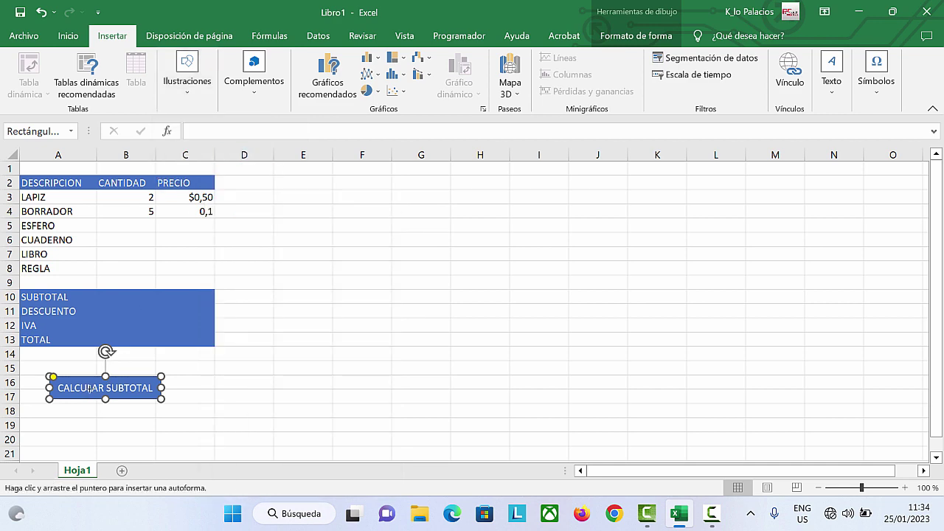
left_click_drag(205, 376, 375, 415)
type("CALCULAR")
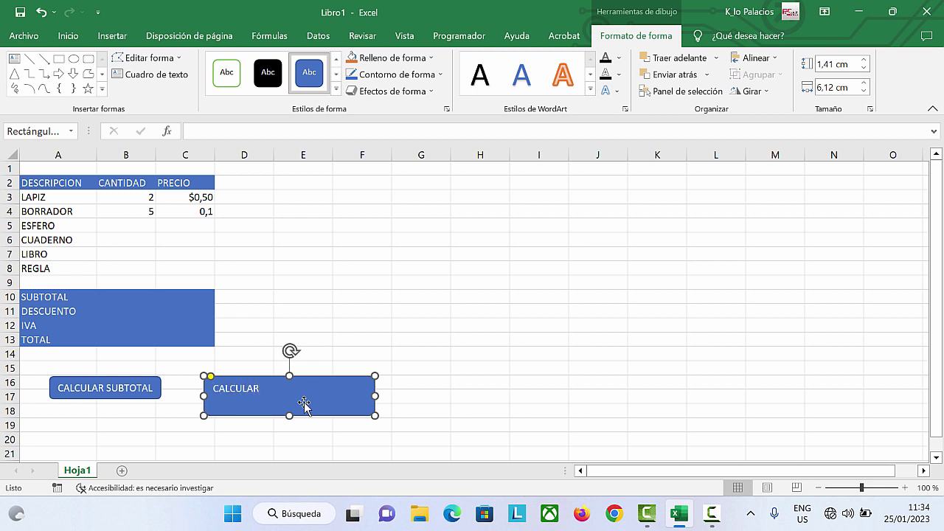
type(" DESC")
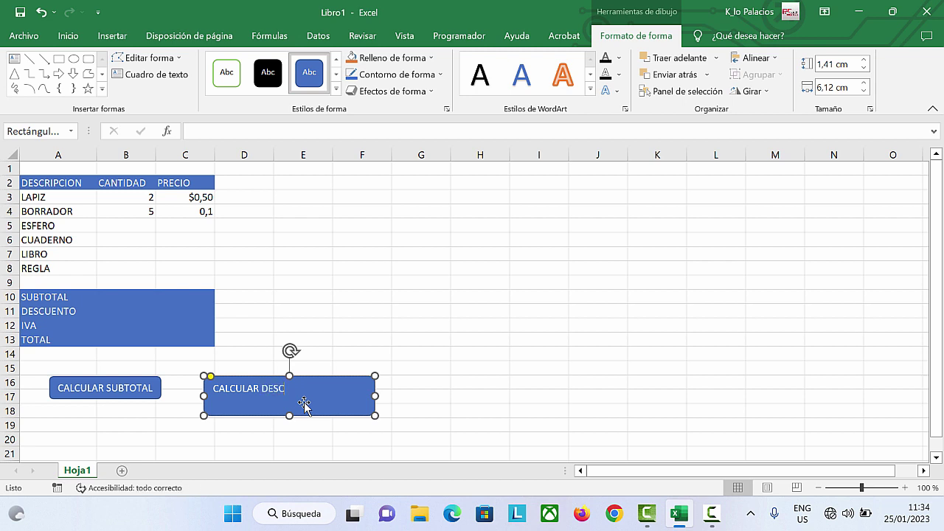
type("UENTO")
Narrow the CALCULAR DESCUENTO shape to match the size of the CALCULAR SUBTOTAL button
left_click_drag(375, 415, 269, 388)
left_click(303, 345)
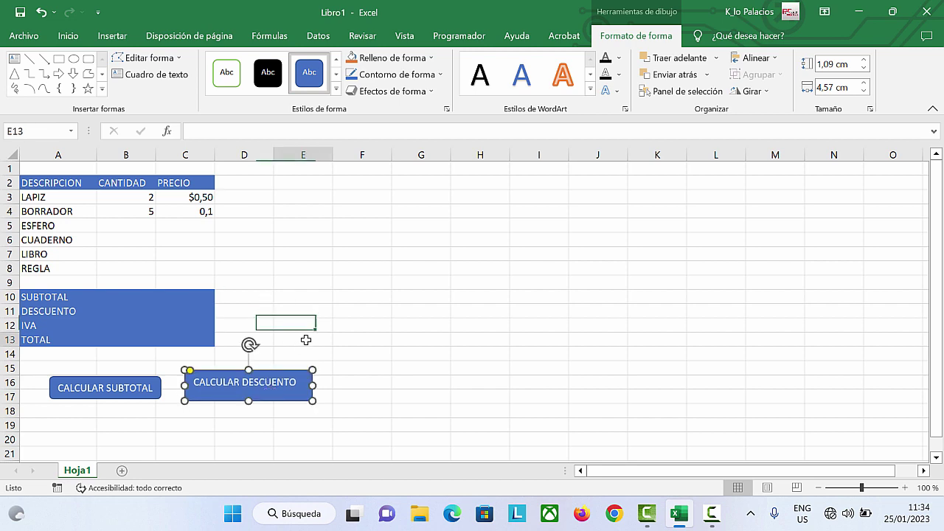
left_click(283, 403)
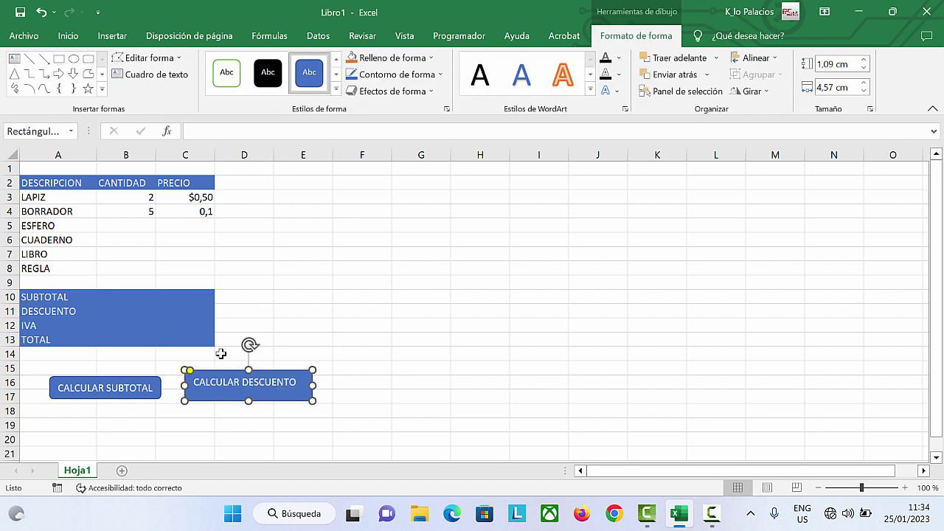
left_click(131, 384)
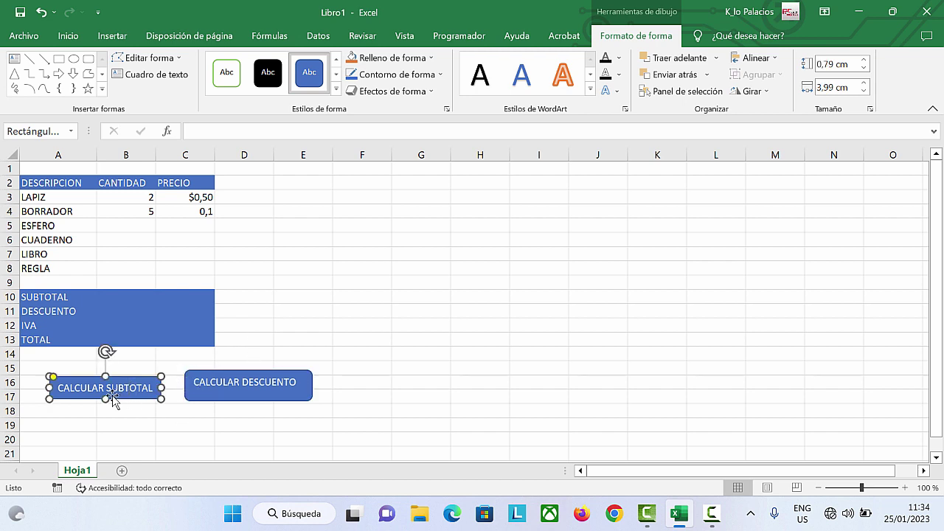
left_click(283, 350)
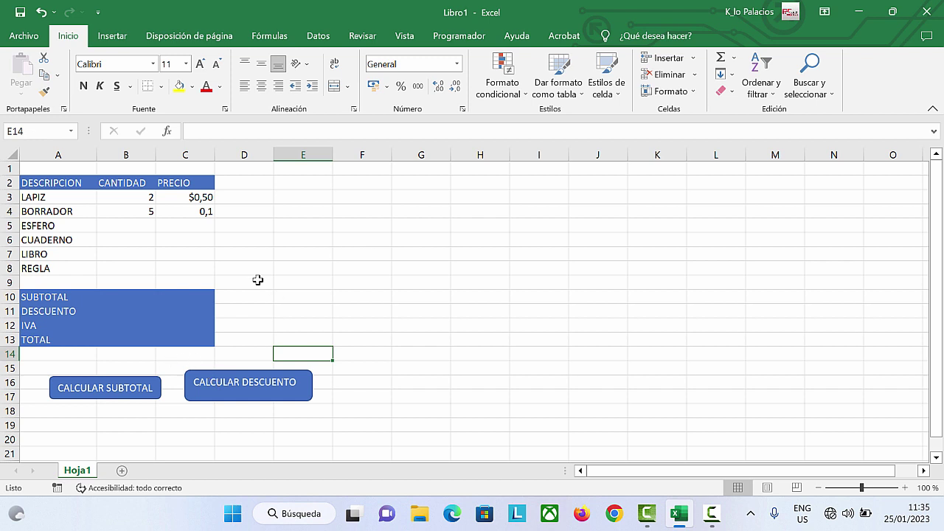
Start recording macro SUBTOTAL with shortcut Ctrl+t in Este libro, then select C10
left_click(444, 38)
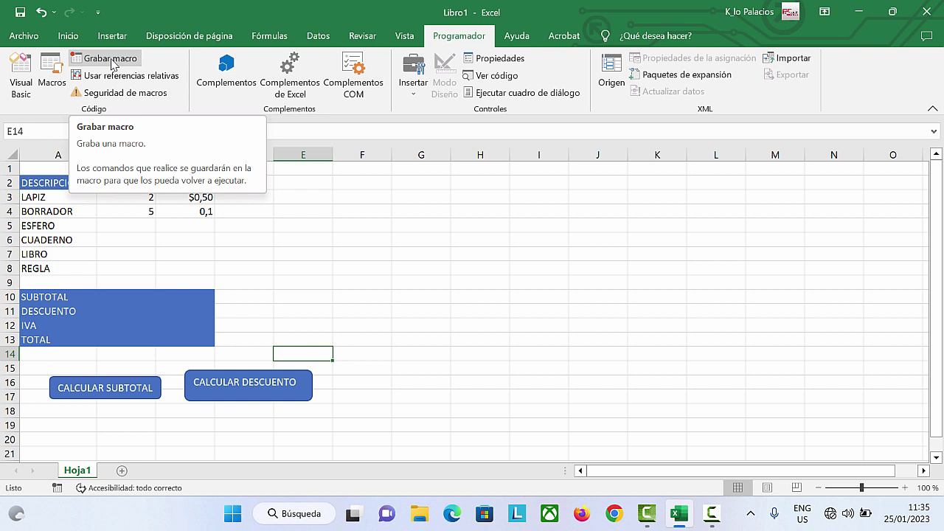
left_click(110, 59)
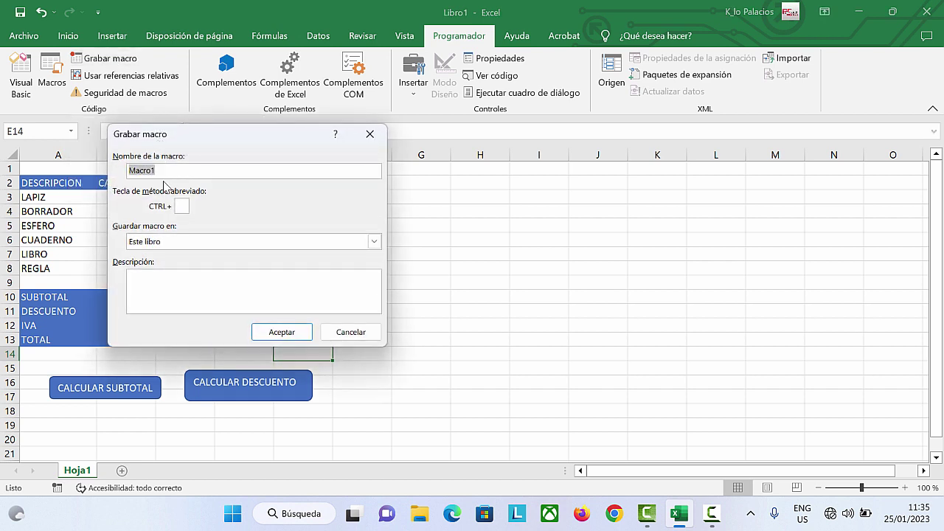
type("SUBTOTAL")
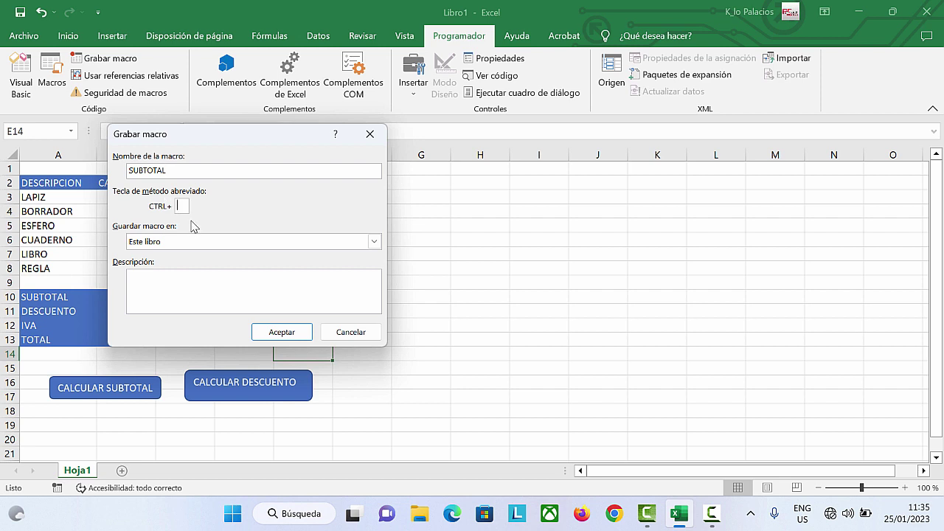
key("Caps_Lock")
type("t")
left_click(169, 272)
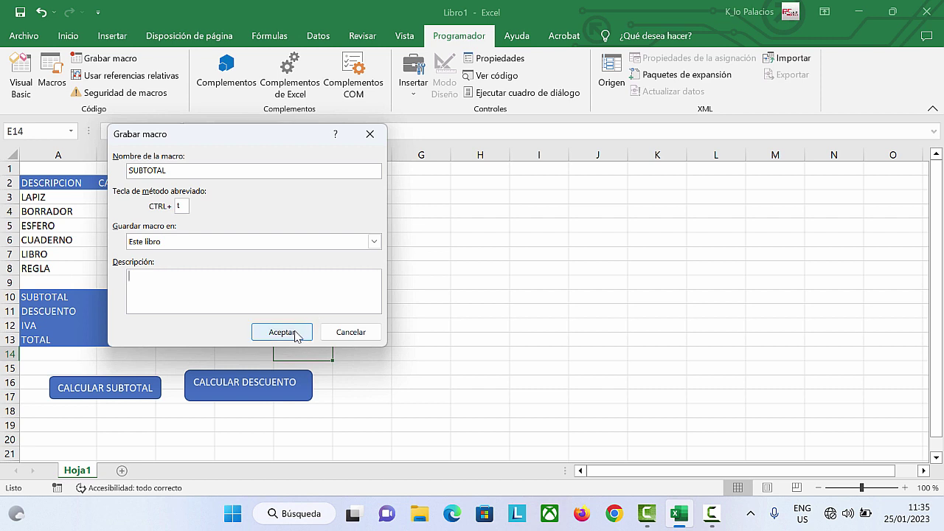
left_click(295, 333)
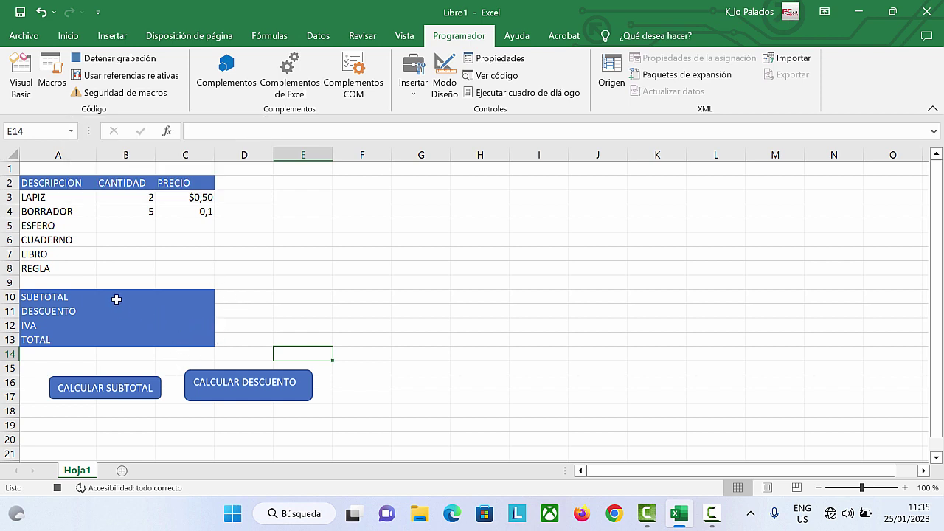
left_click(178, 297)
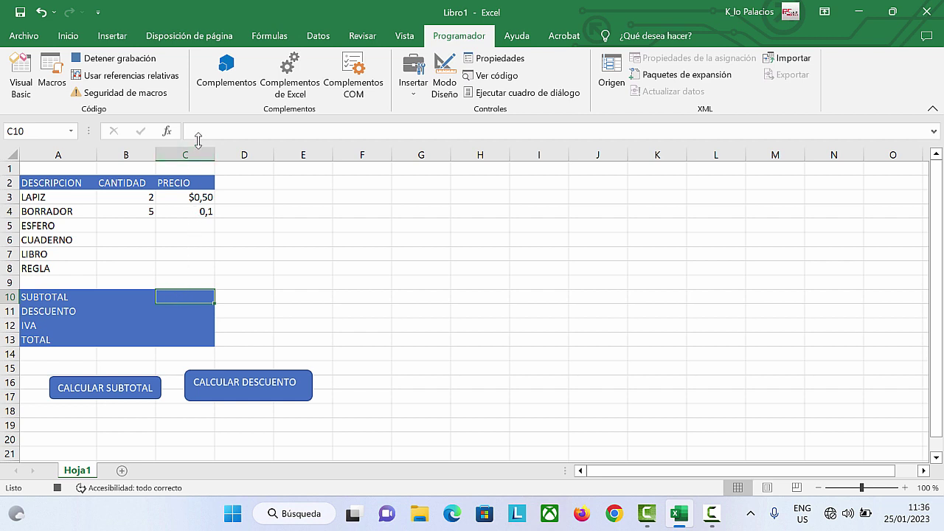
Enter =SUMA(C3:C9) in C10 for a $0,60 subtotal, then reselect C10
left_click(202, 129)
type("=")
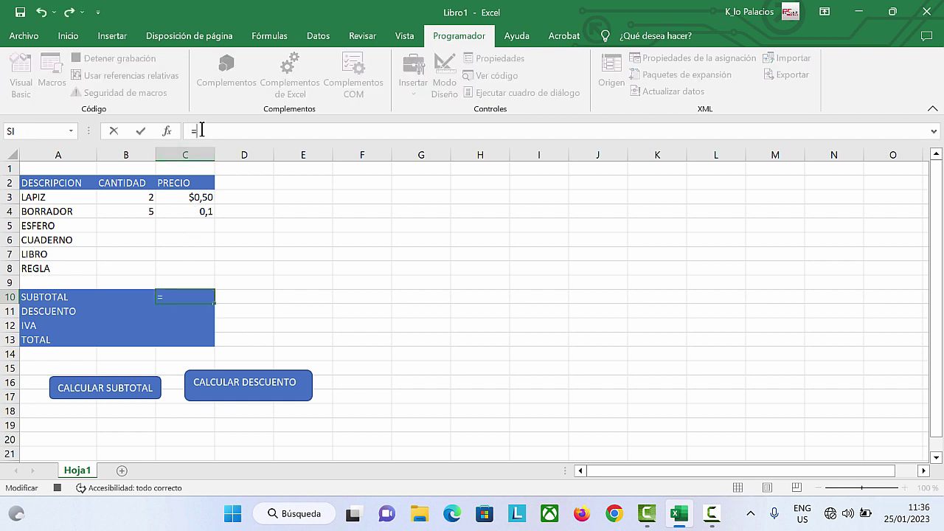
type("sum")
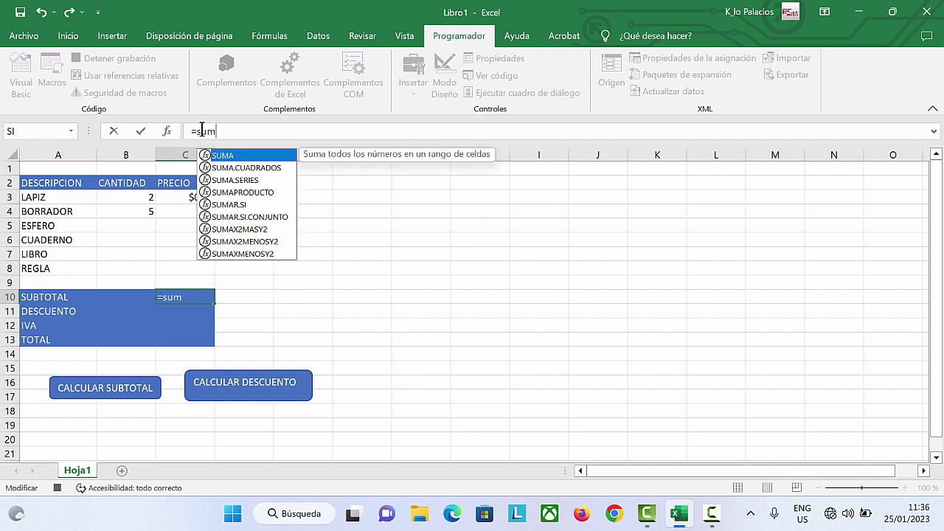
key("Tab")
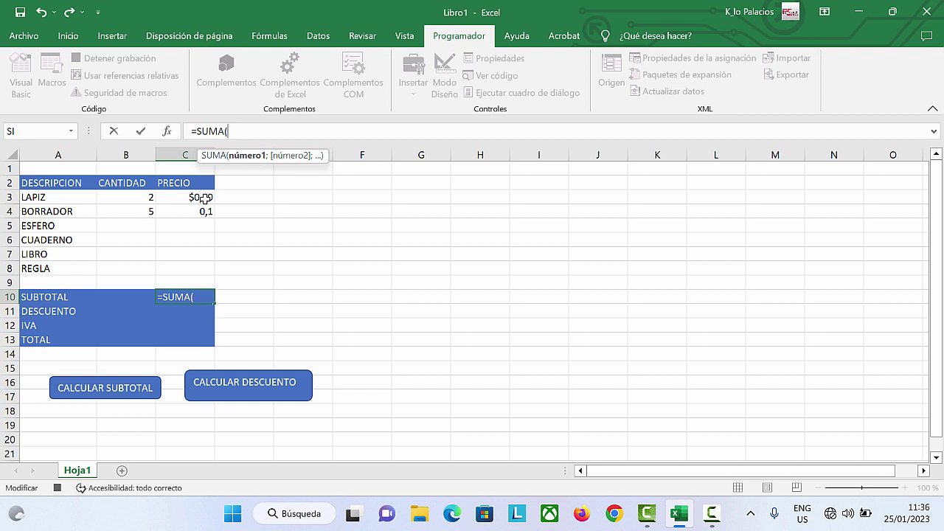
left_click_drag(203, 196, 204, 282)
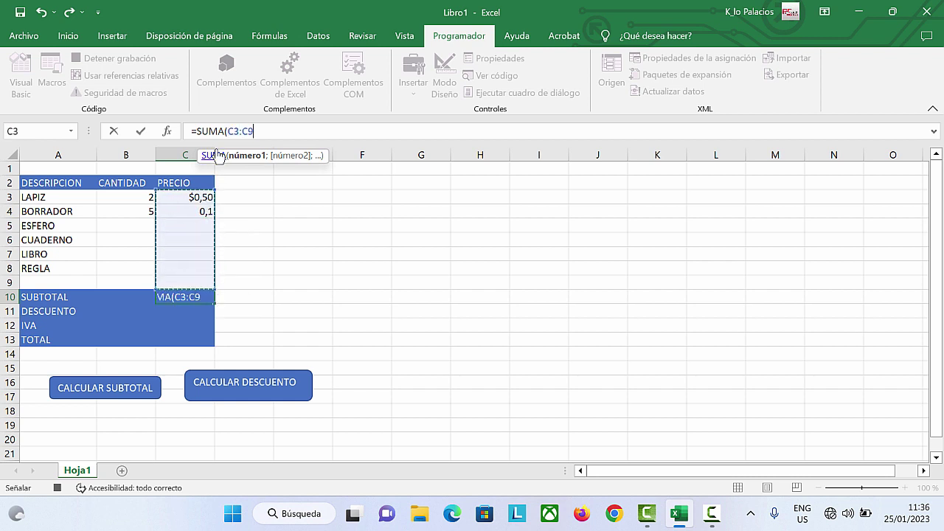
type(")")
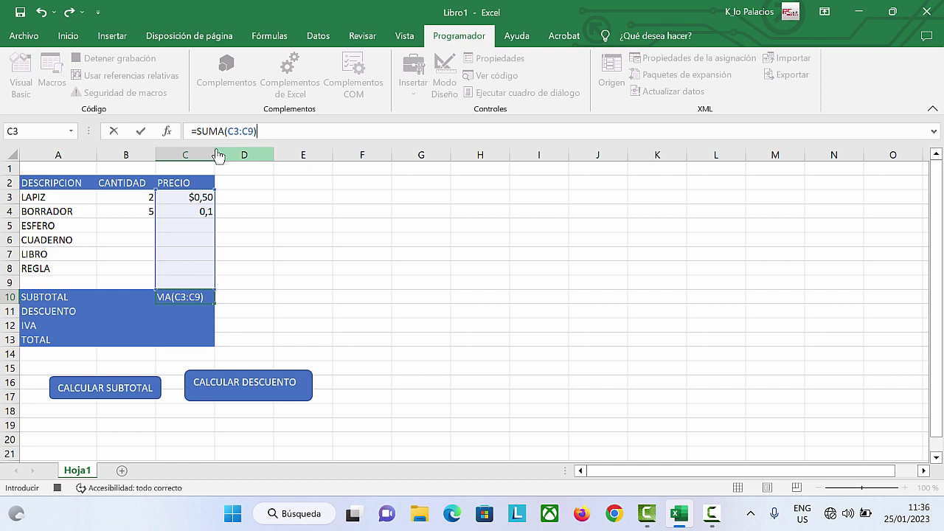
key("Return")
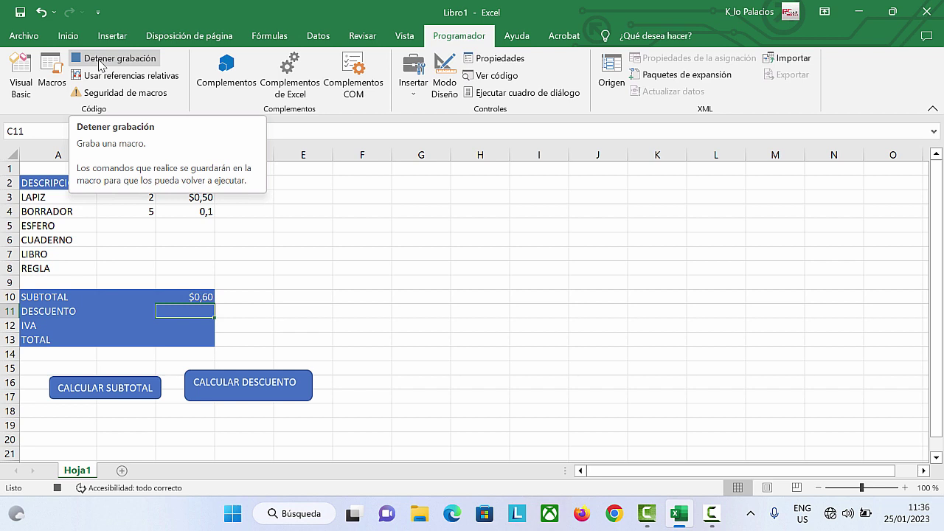
left_click(195, 297)
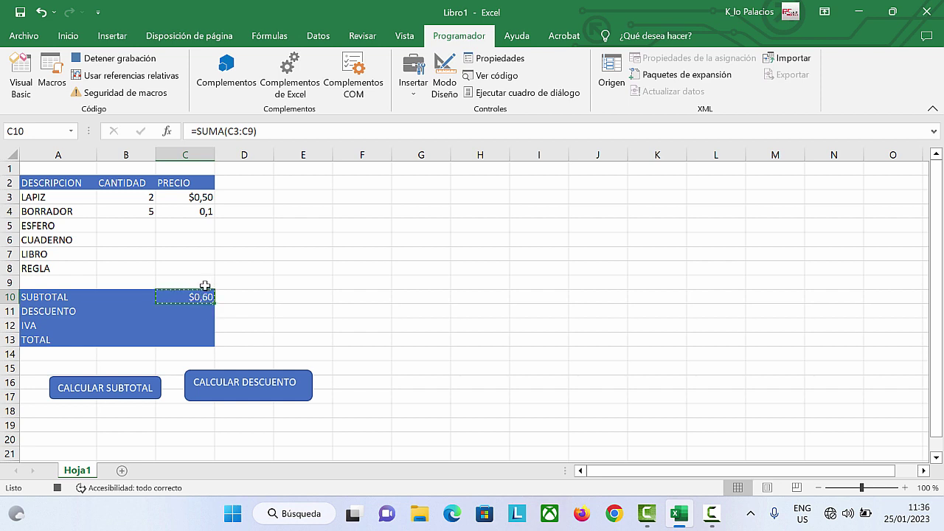
Paste special Valores into C10, replacing the SUMA formula with the fixed value 0,6
right_click(203, 296)
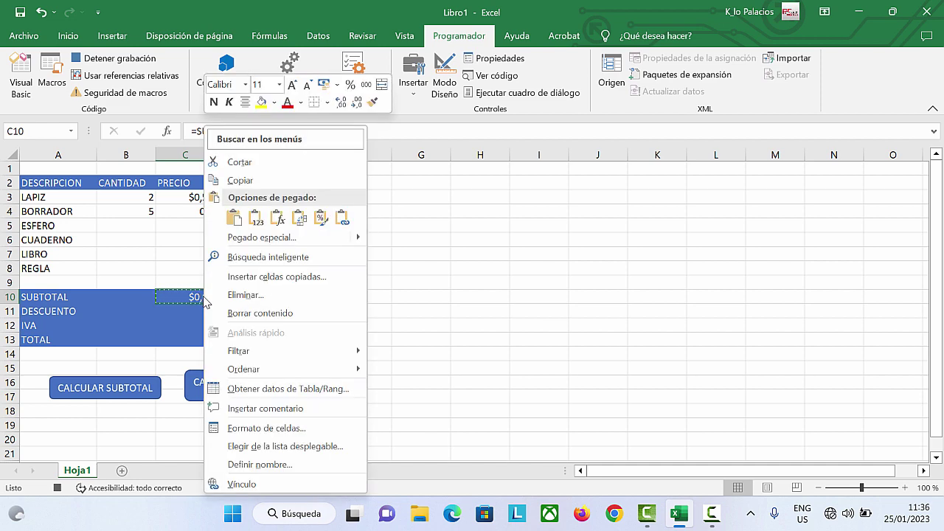
left_click(245, 244)
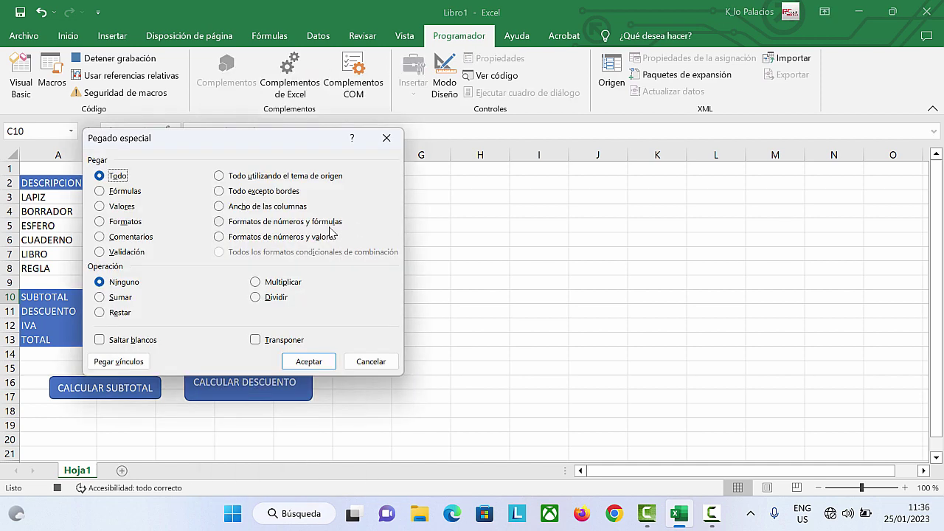
left_click(118, 206)
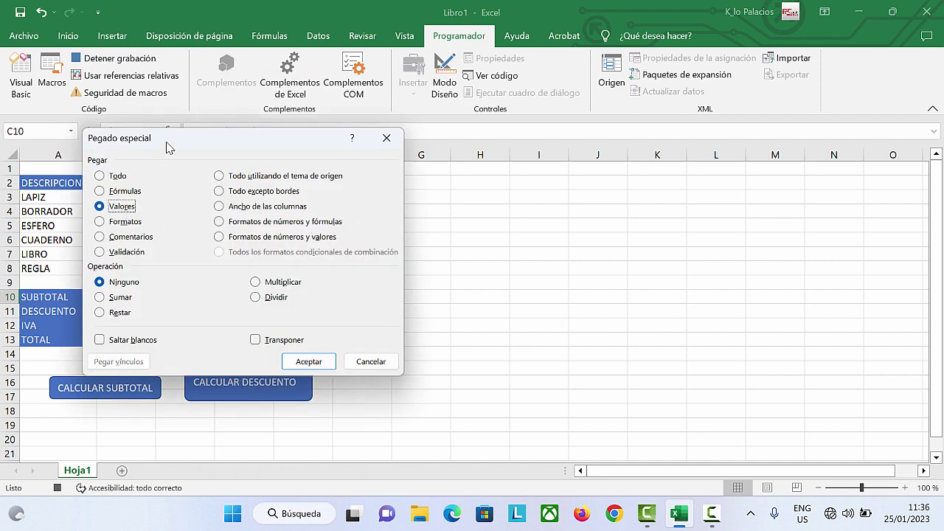
left_click_drag(171, 146, 531, 173)
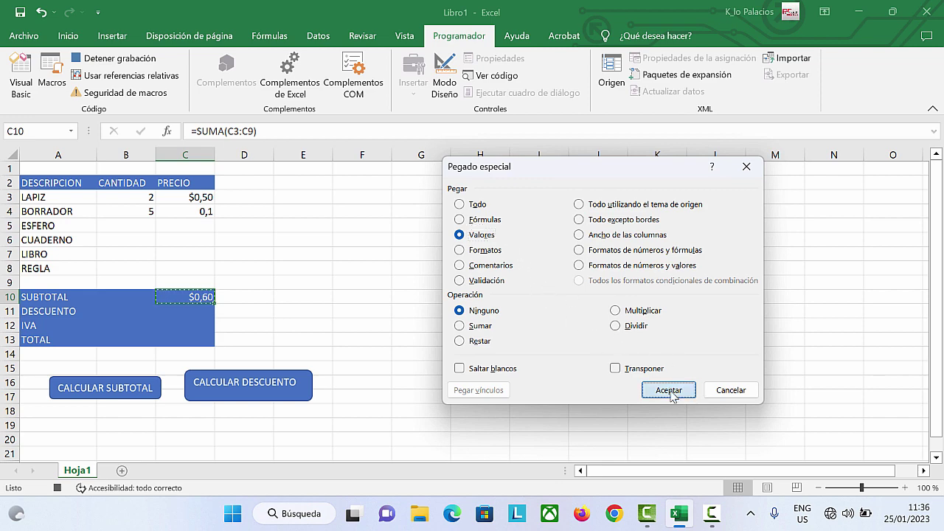
left_click(669, 389)
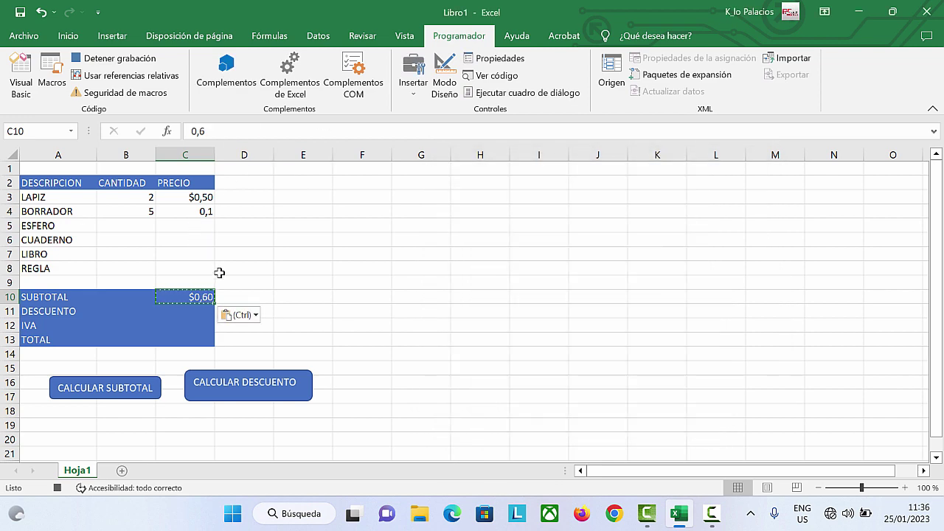
Stop the SUBTOTAL macro recording
left_click(110, 59)
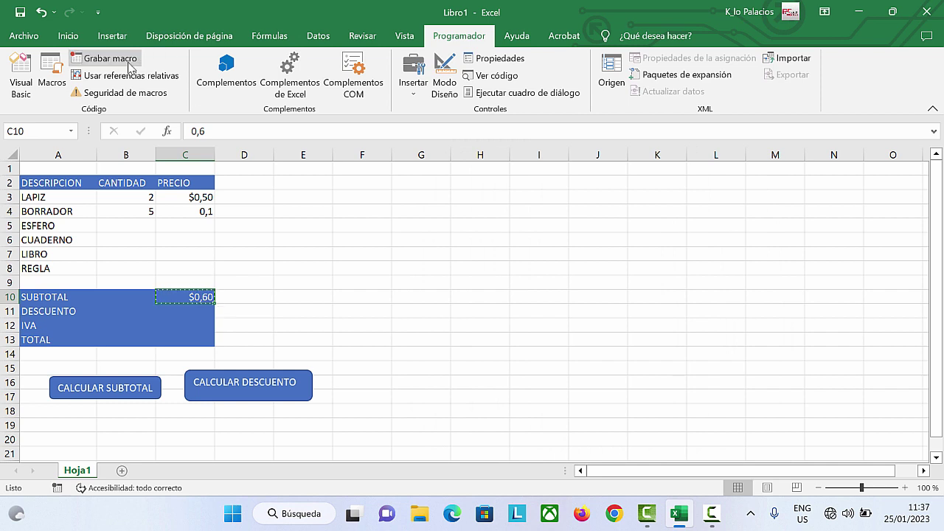
left_click(235, 312)
left_click(198, 212)
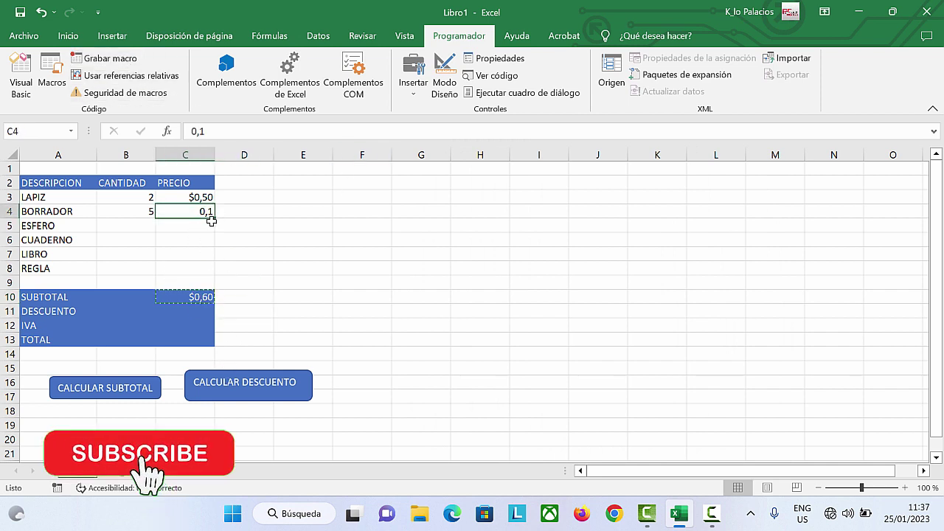
left_click(191, 226)
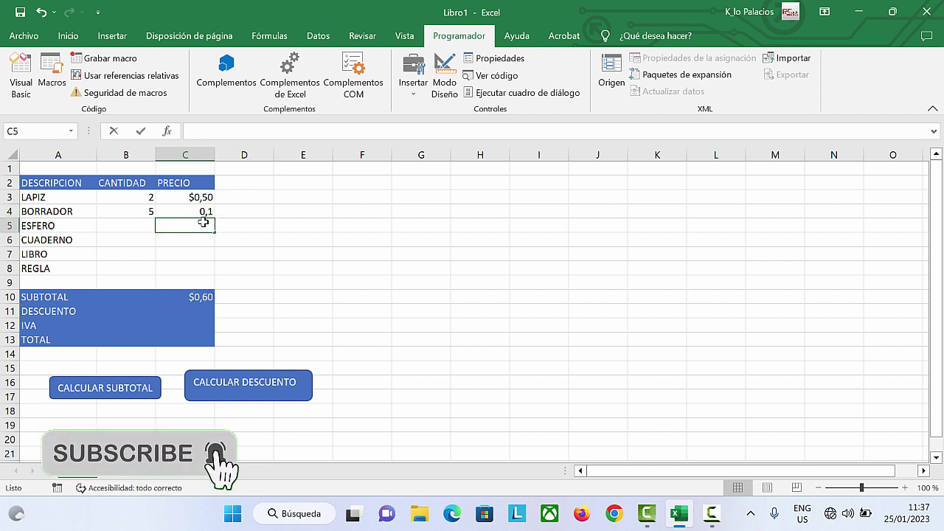
Change the LAPIZ price in C3 to 0,60 and check the subtotal in C10
double_click(195, 196)
key("Escape")
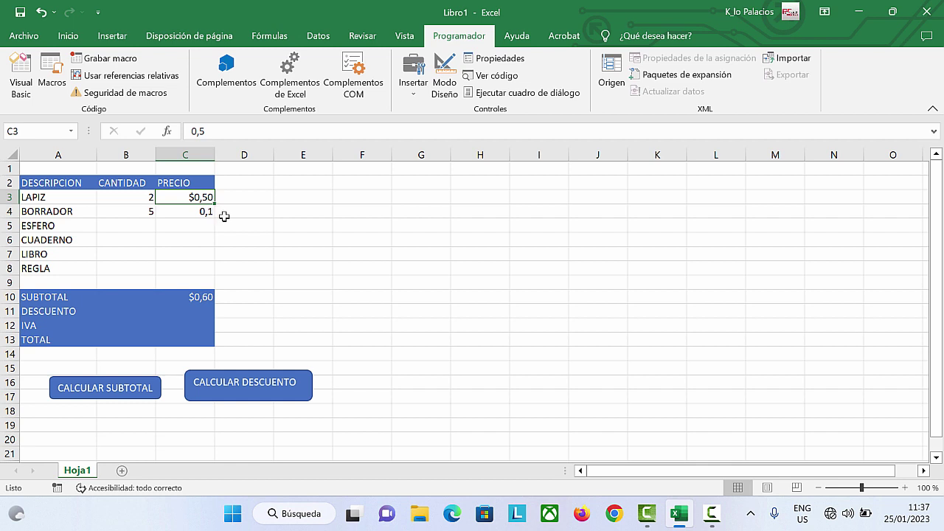
type("0,6")
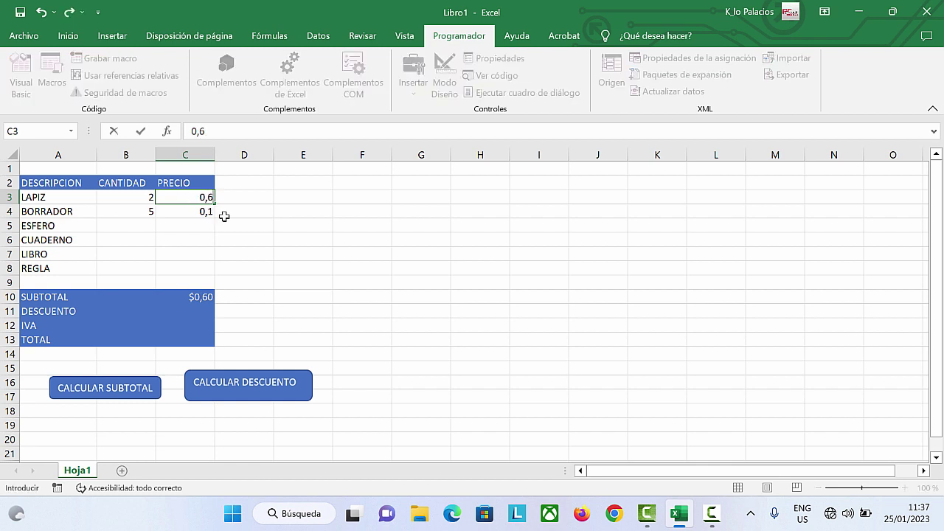
type("0")
left_click(208, 223)
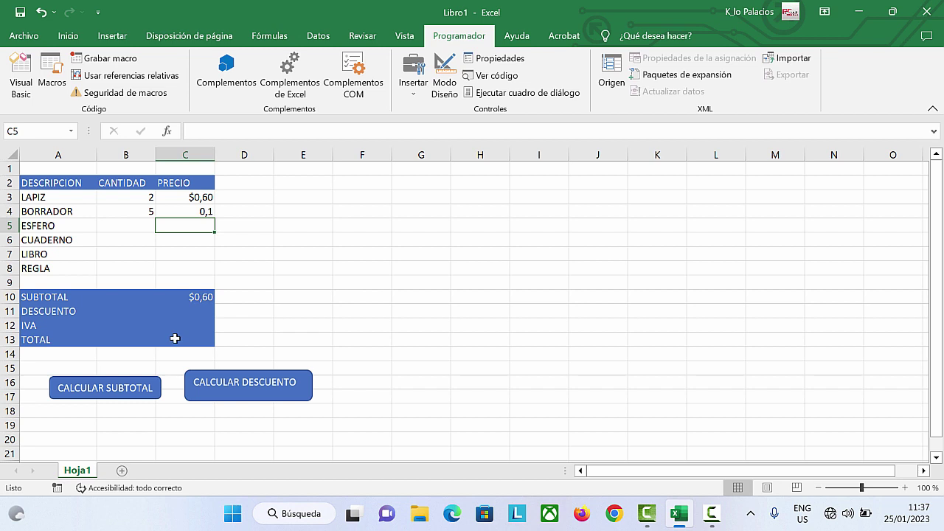
left_click(203, 300)
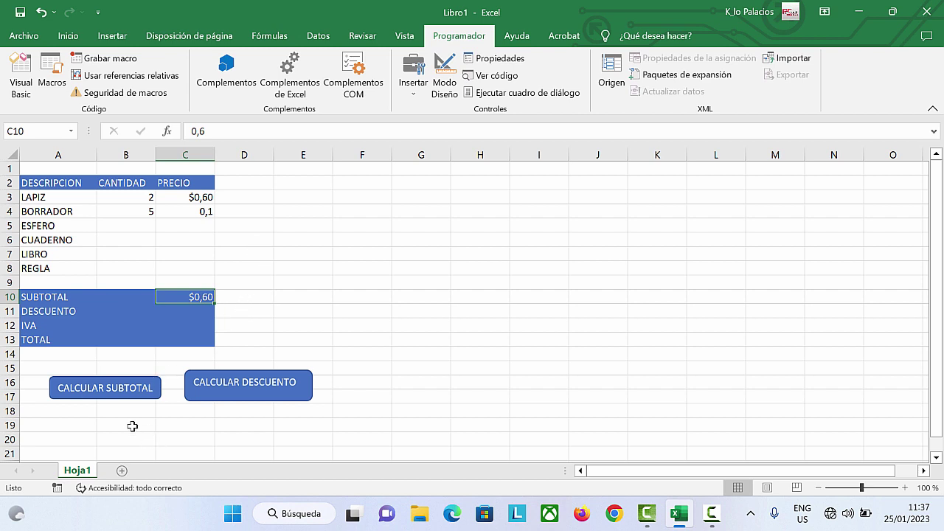
Assign the SUBTOTAL macro to the CALCULAR SUBTOTAL shape via Asignar macro
left_click(107, 388)
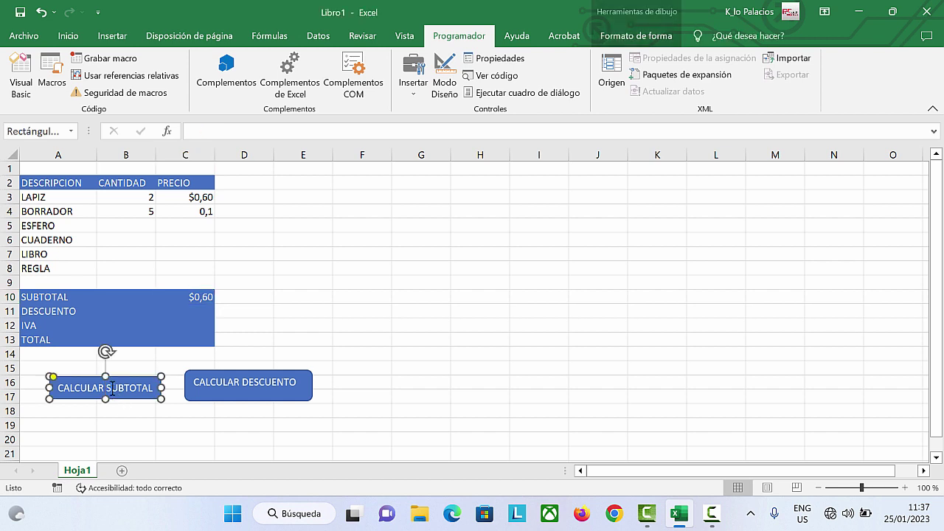
right_click(120, 390)
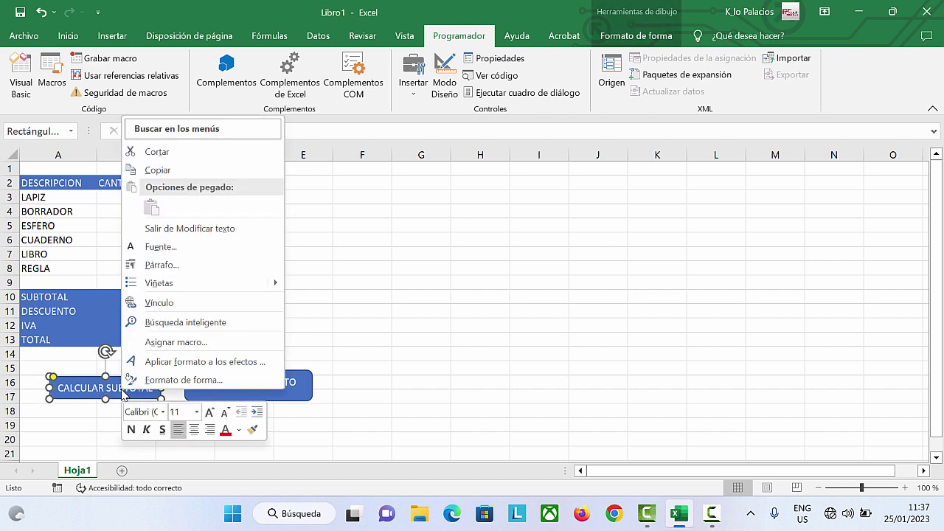
left_click(176, 341)
left_click(77, 246)
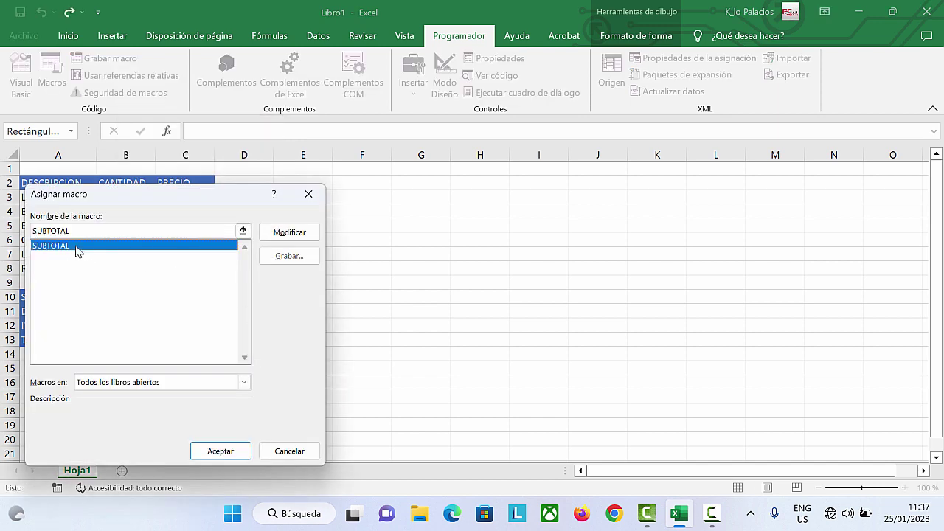
left_click(215, 451)
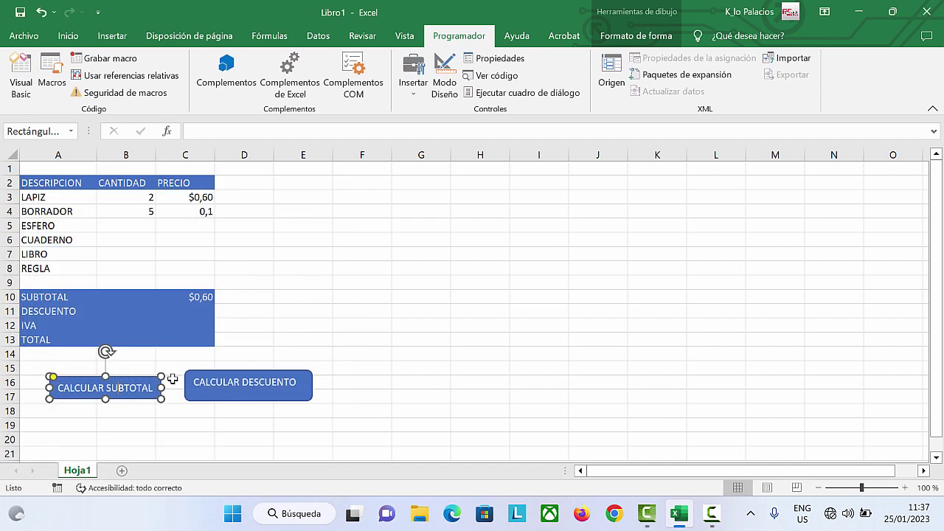
left_click(305, 329)
Change BORRADOR's price in C4 to 0,05 and rerun CALCULAR SUBTOTAL, giving $0,65
left_click(128, 391)
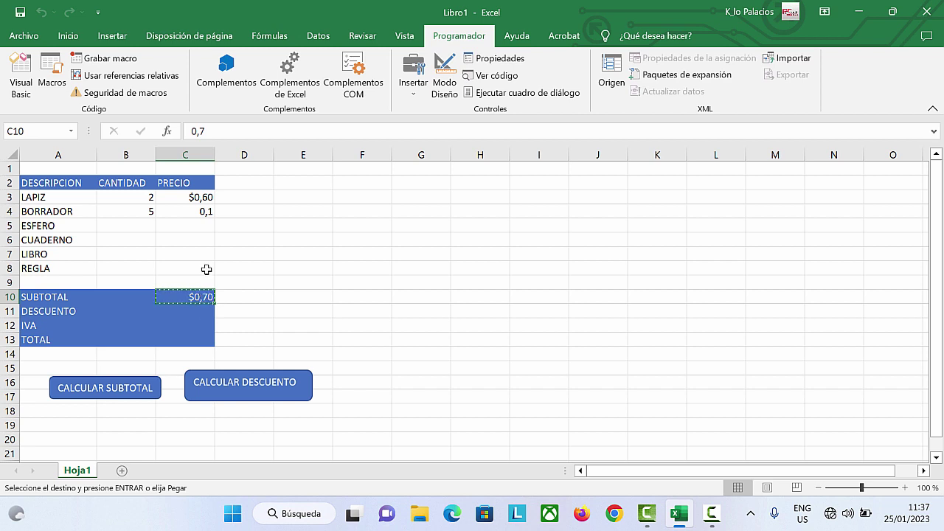
left_click(203, 212)
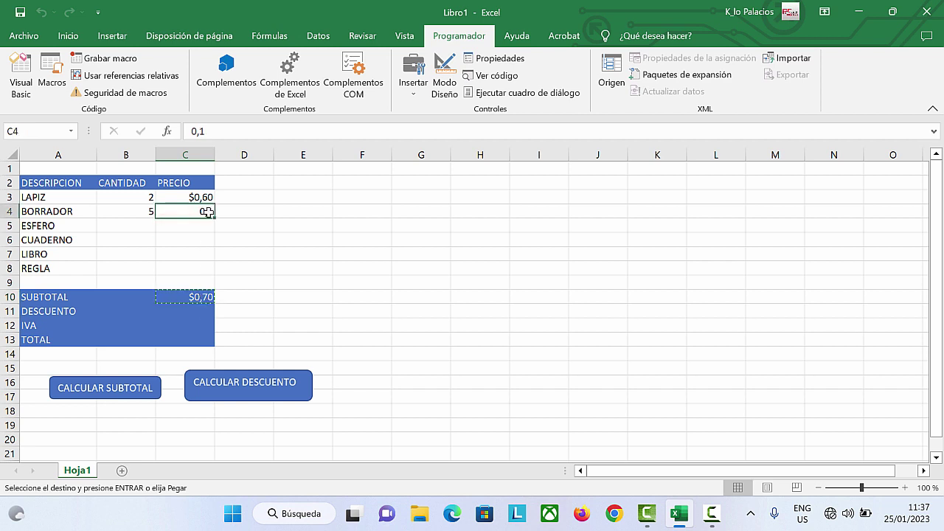
type("05")
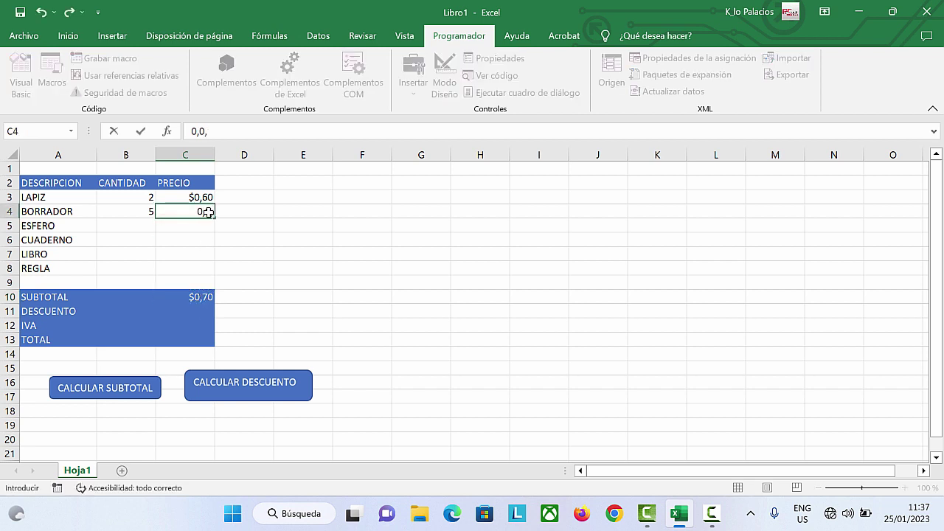
left_click(185, 239)
left_click(211, 298)
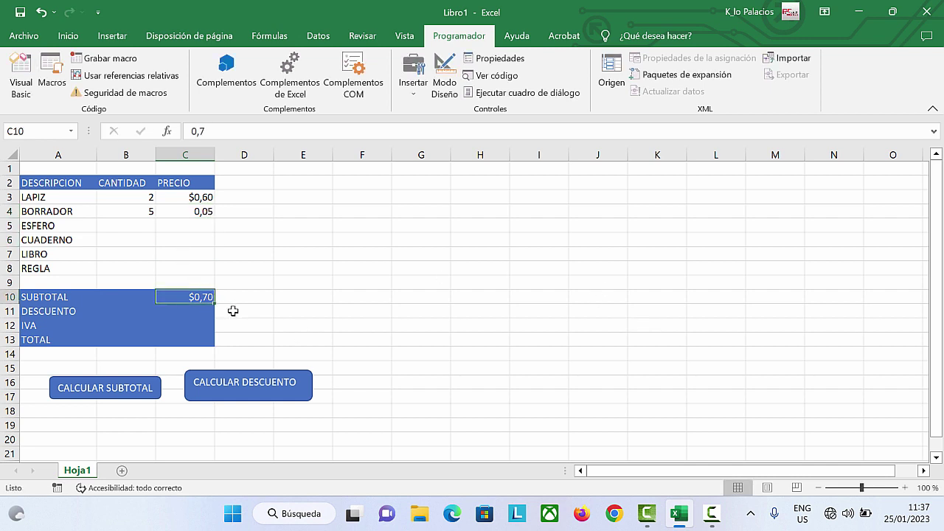
left_click(237, 337)
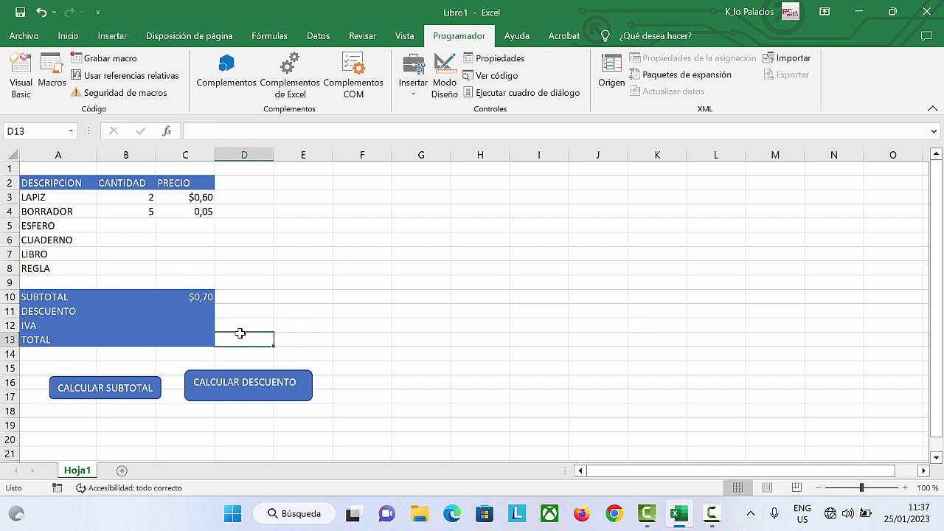
left_click(126, 391)
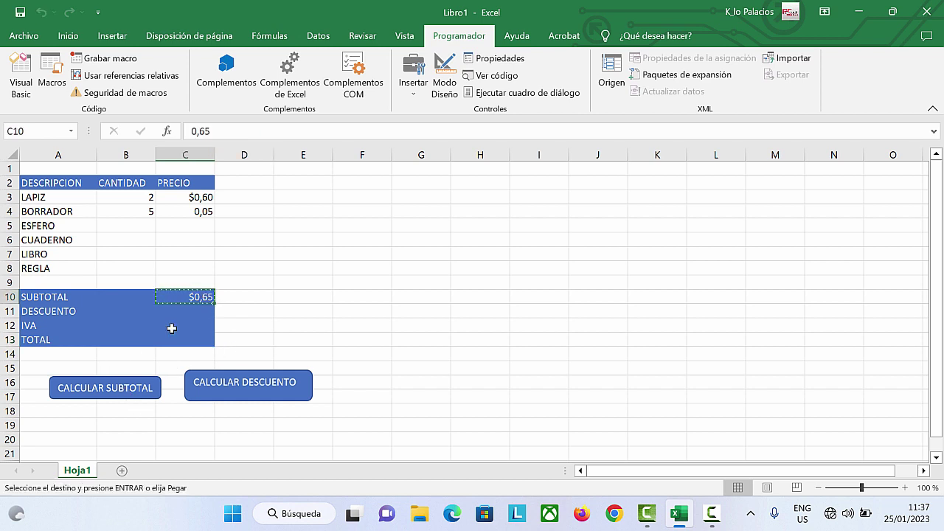
Enter prices 0,3, 0,70, 1,50 and 0,45 in C5:C8 and recalculate the subtotal
left_click(195, 229)
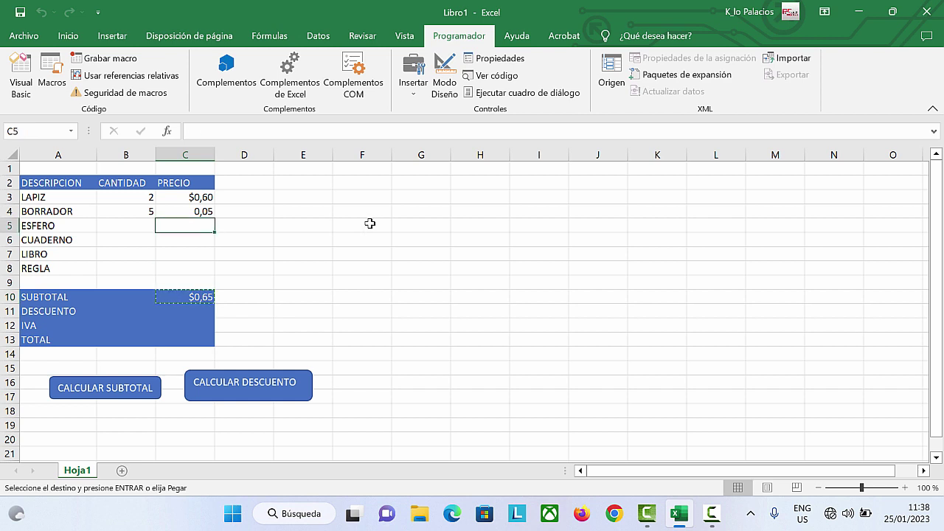
left_click_drag(204, 194, 195, 278)
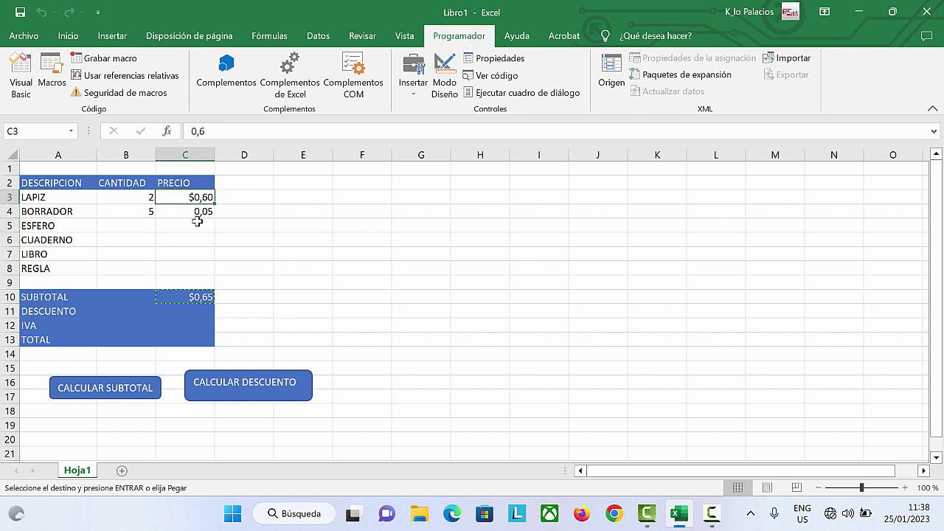
left_click(250, 236)
left_click(192, 225)
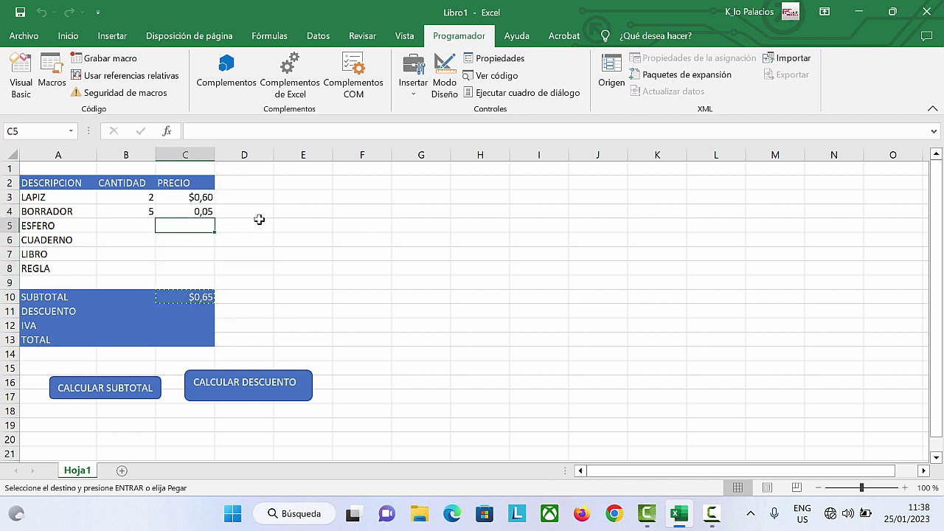
type("0,70")
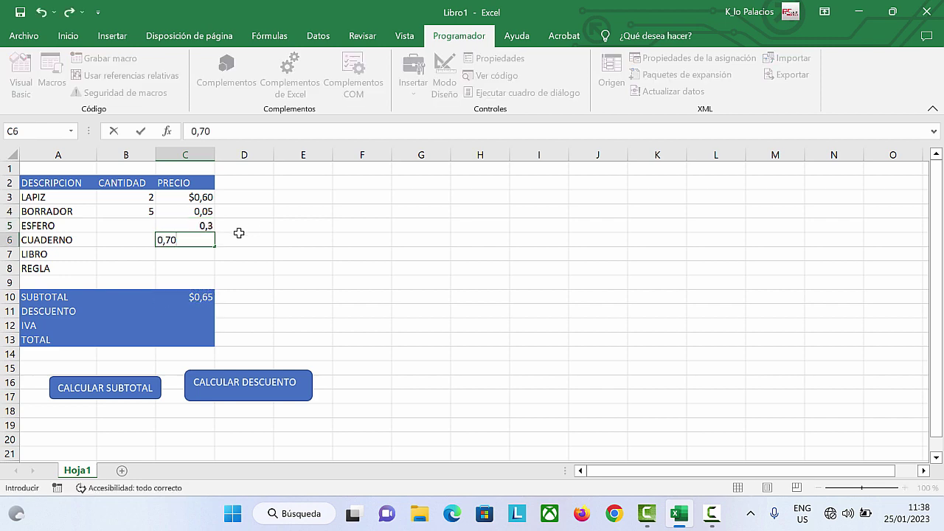
type(",3 0,70 1,50 0,45")
left_click(261, 254)
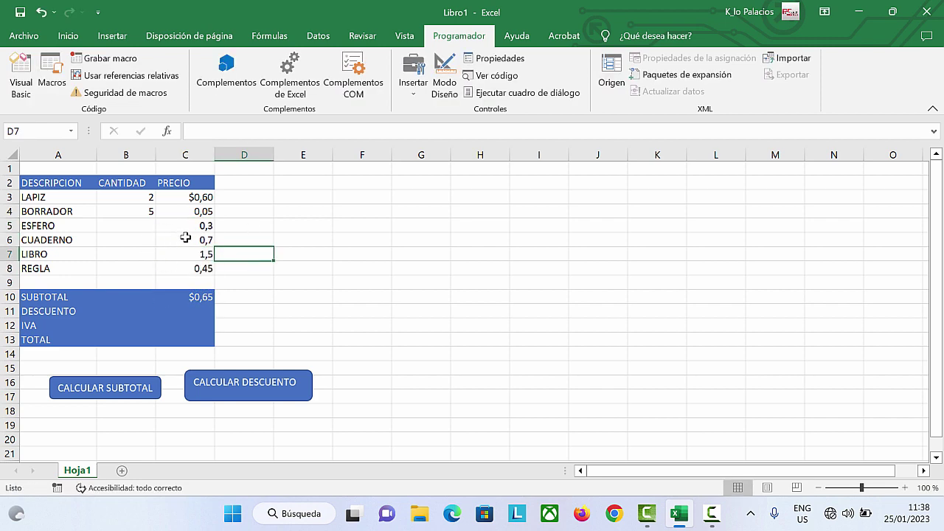
left_click(129, 395)
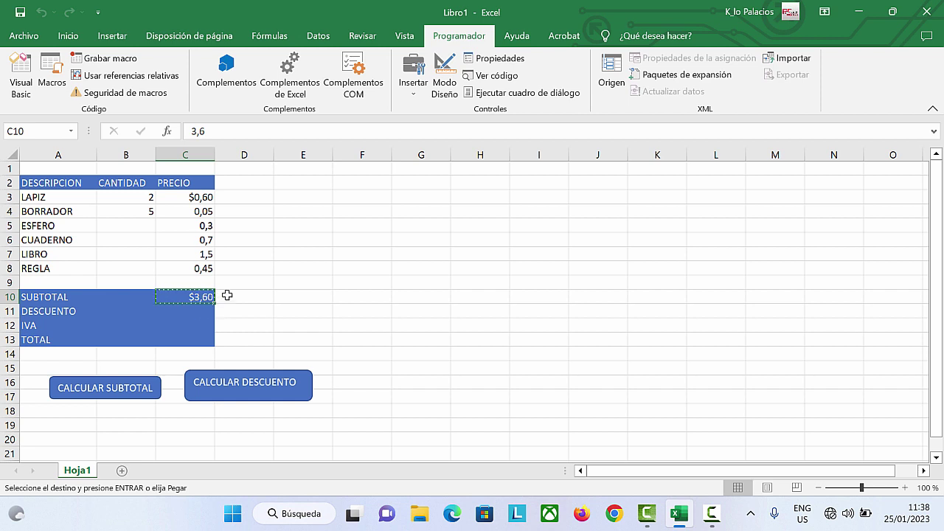
Enter quantities 6, 3, 3 and 1 for ESFERO, CUADERNO, LIBRO and REGLA in B5:B8
left_click(138, 221)
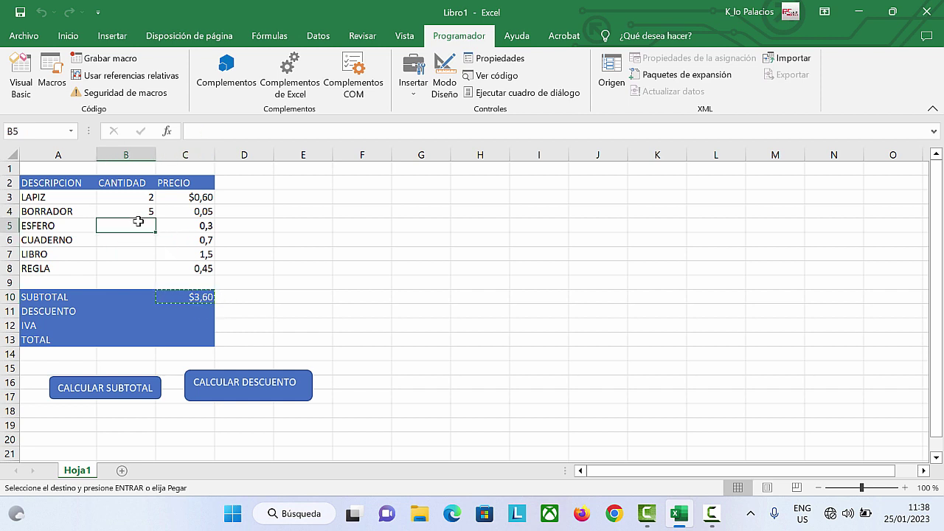
type("6")
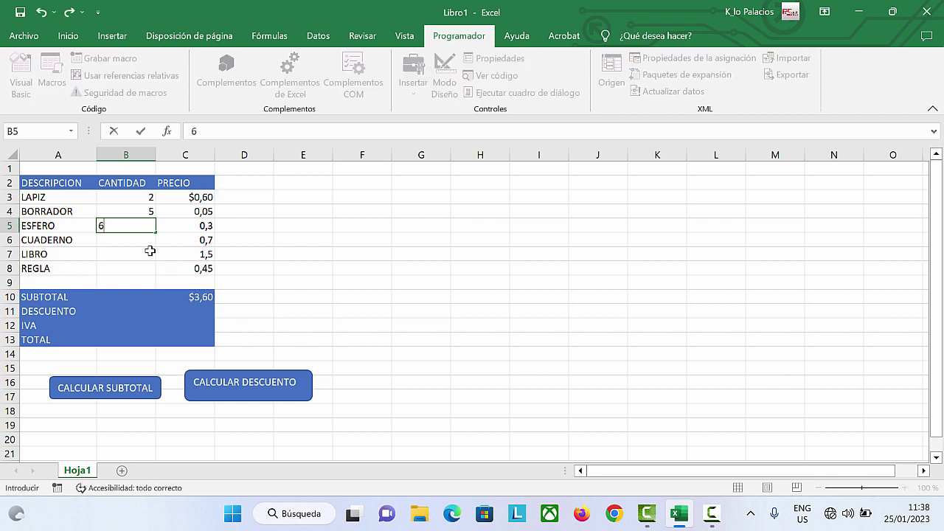
key("Return")
type("3")
key("Return")
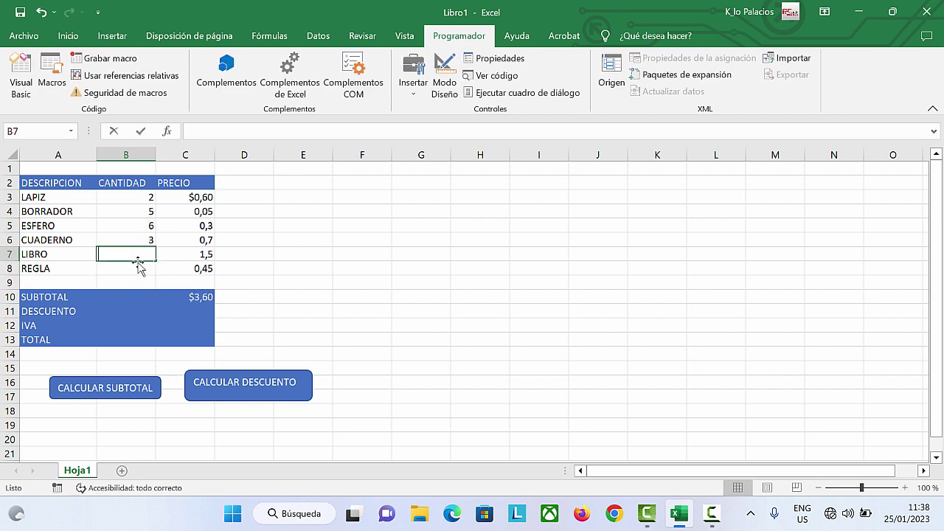
type("3")
key("Return")
type("1")
left_click(302, 339)
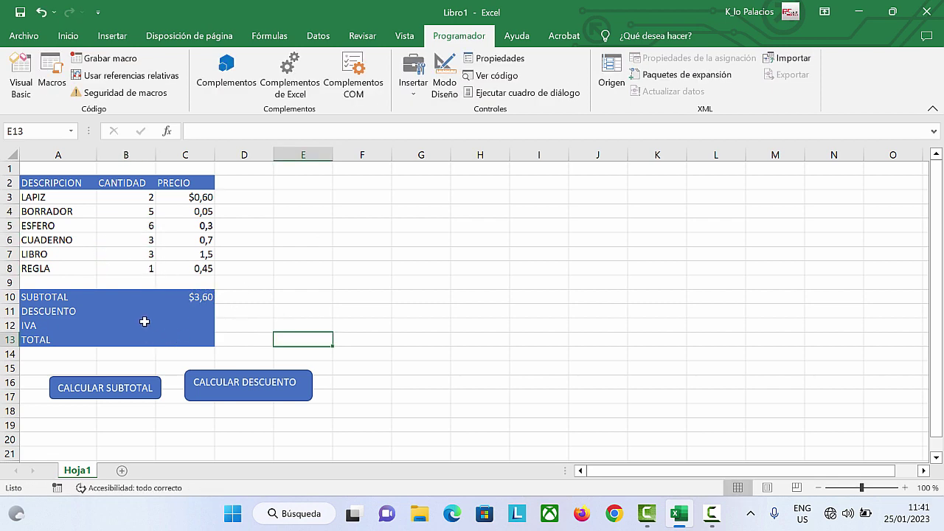
Type the header TOTAL in capitals in cell D2 beside PRECIO
left_click(233, 182)
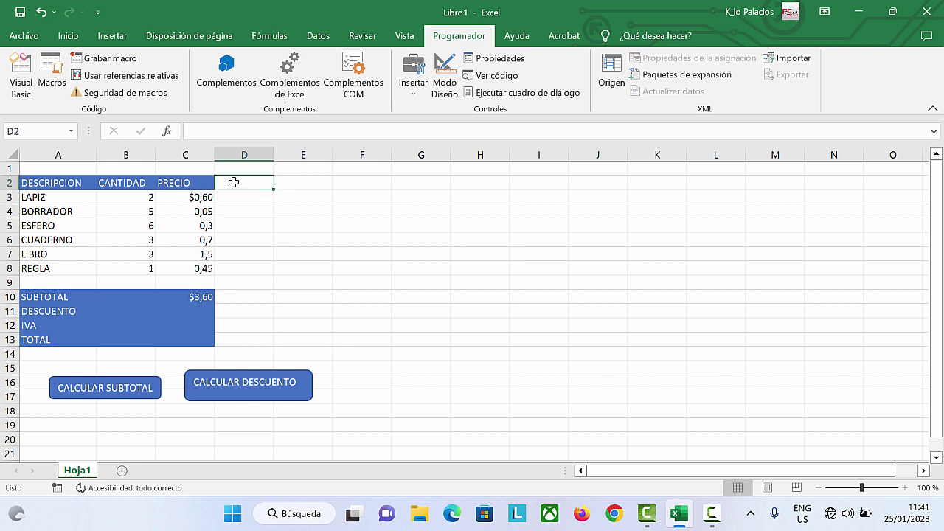
left_click_drag(135, 186, 159, 198)
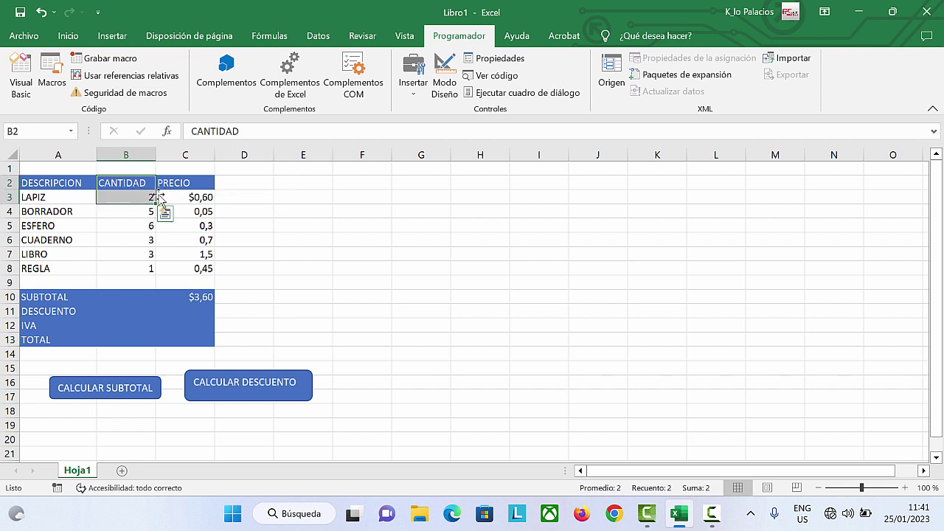
left_click(184, 197)
left_click(252, 191)
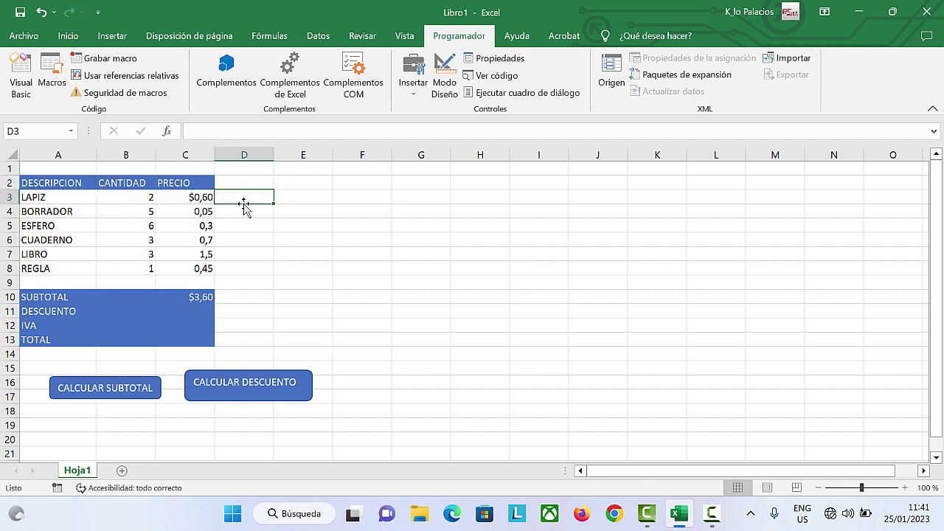
left_click(233, 182)
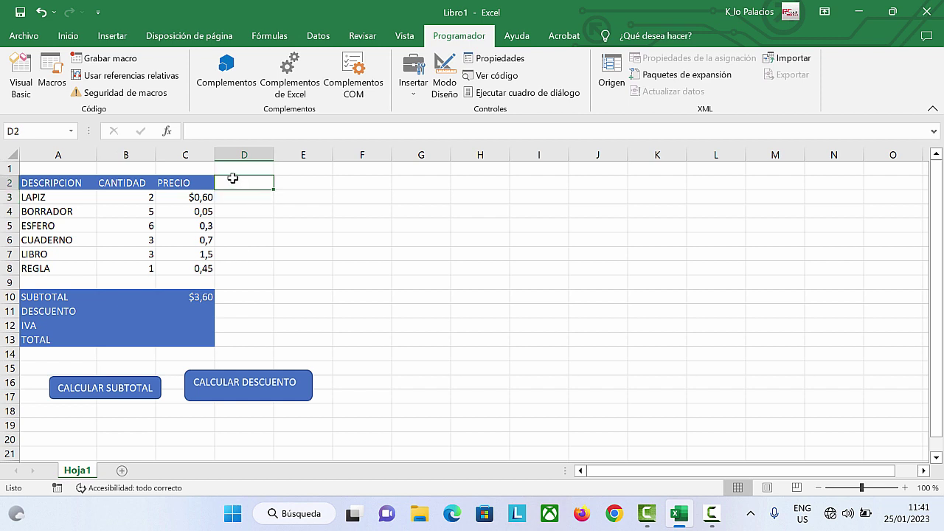
type("TOT")
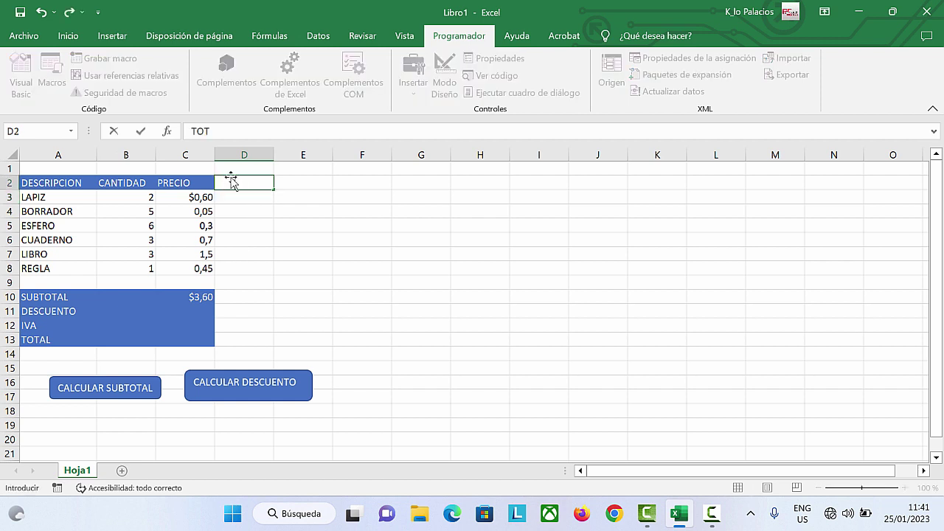
key("BackSpace")
key("BackSpace")
key("BackSpace")
key("Caps_Lock")
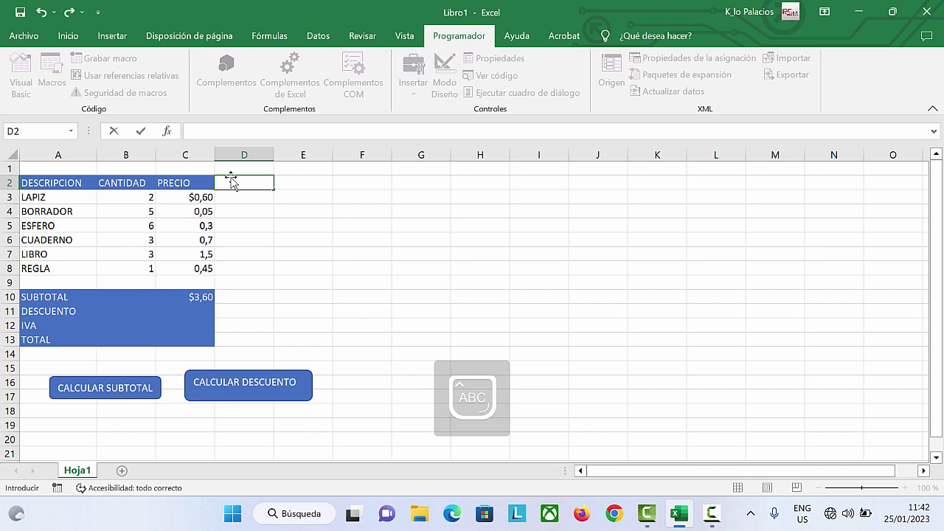
type("TOTAL")
Give the TOTAL header in D2 a blue fill through Formato de celdas
right_click(232, 183)
left_click(288, 426)
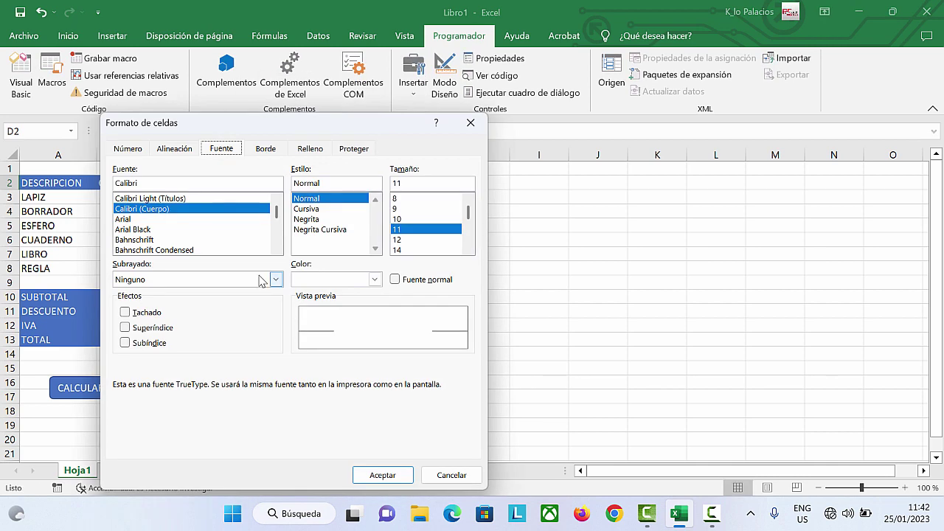
left_click(310, 150)
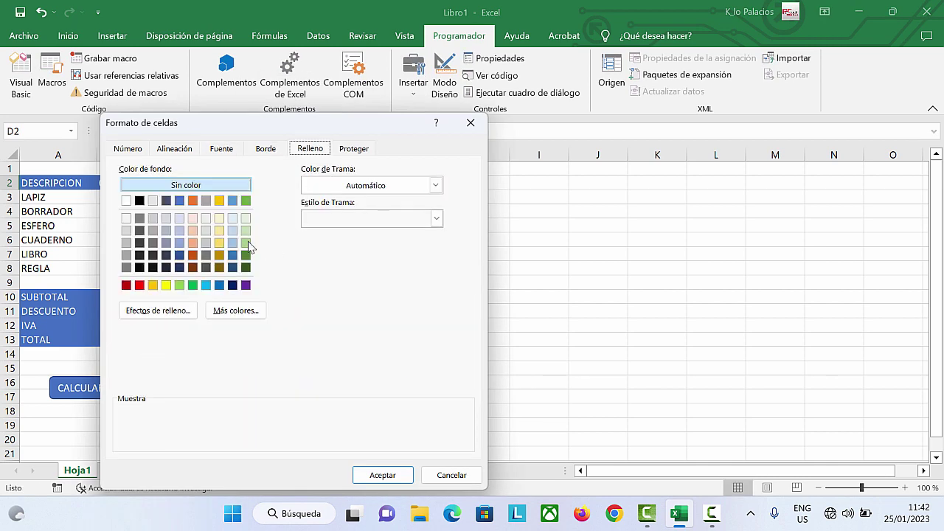
left_click(179, 202)
left_click(373, 475)
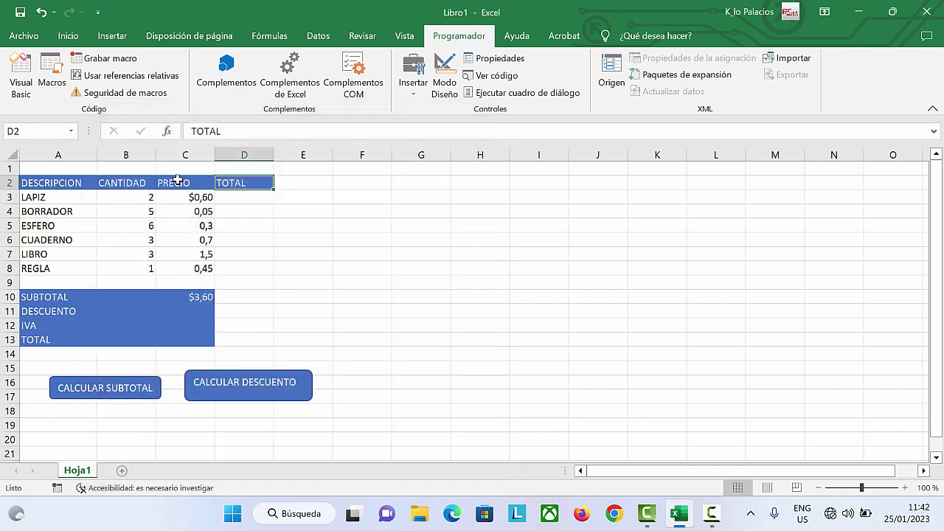
left_click_drag(235, 204, 232, 264)
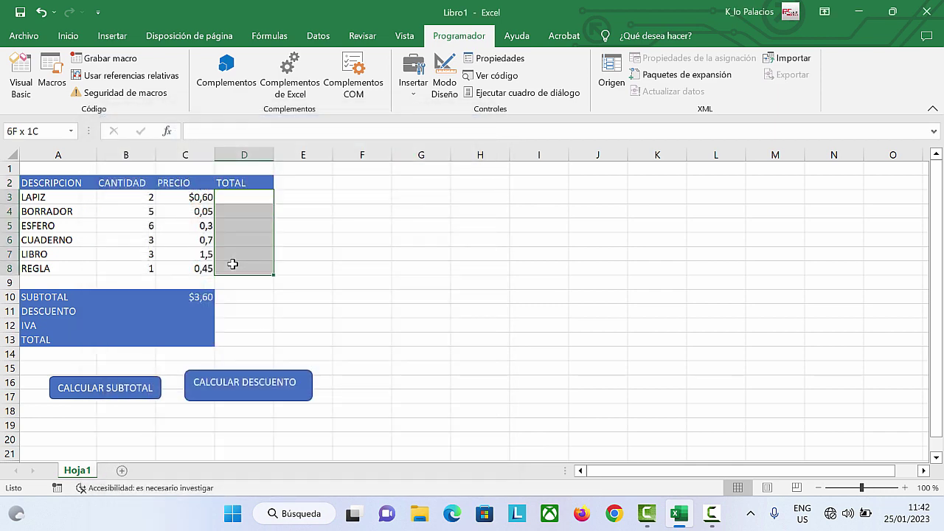
Enter the formula =B3*C3 in D3 for LAPIZ's total
left_click(298, 198)
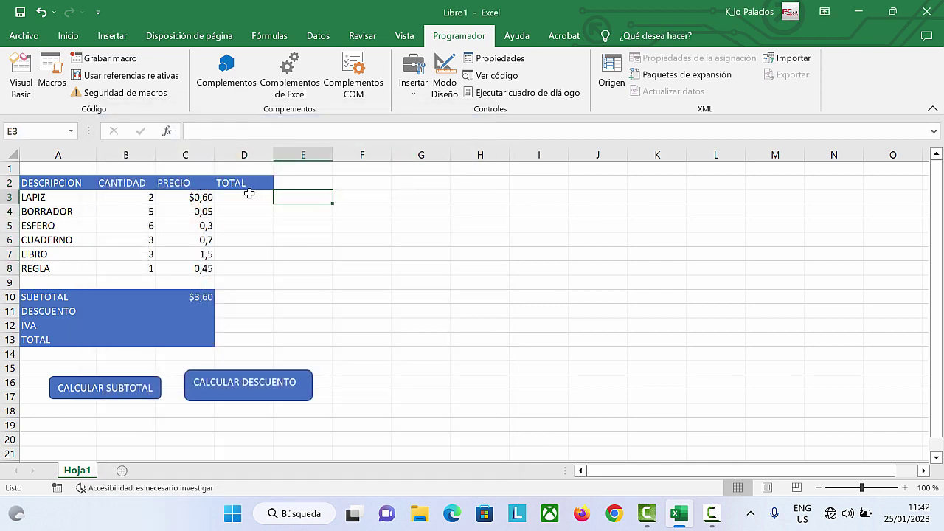
left_click(250, 195)
left_click(136, 198)
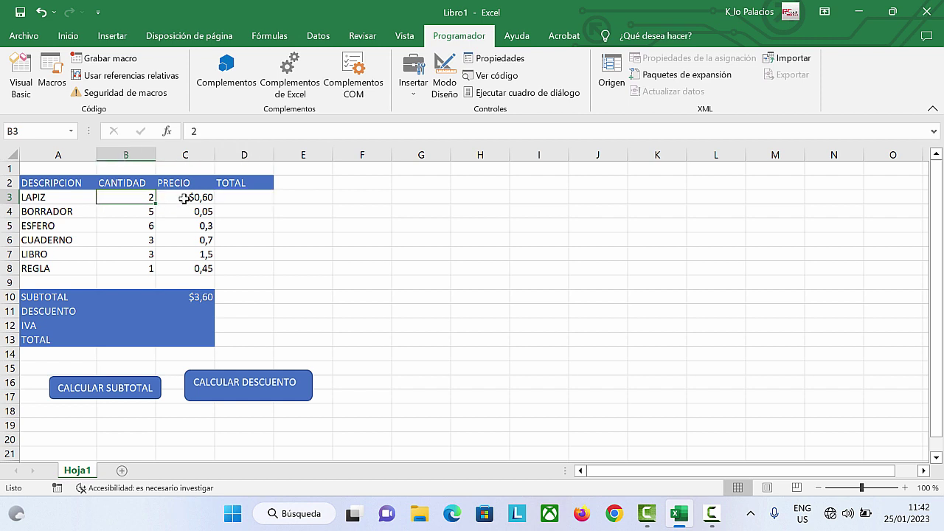
left_click(184, 198)
left_click(233, 198)
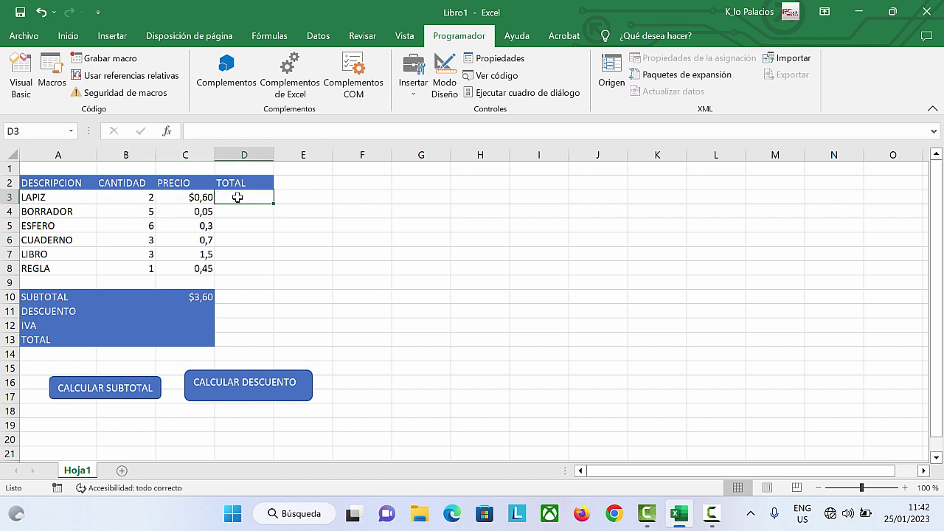
left_click(191, 131)
type("=")
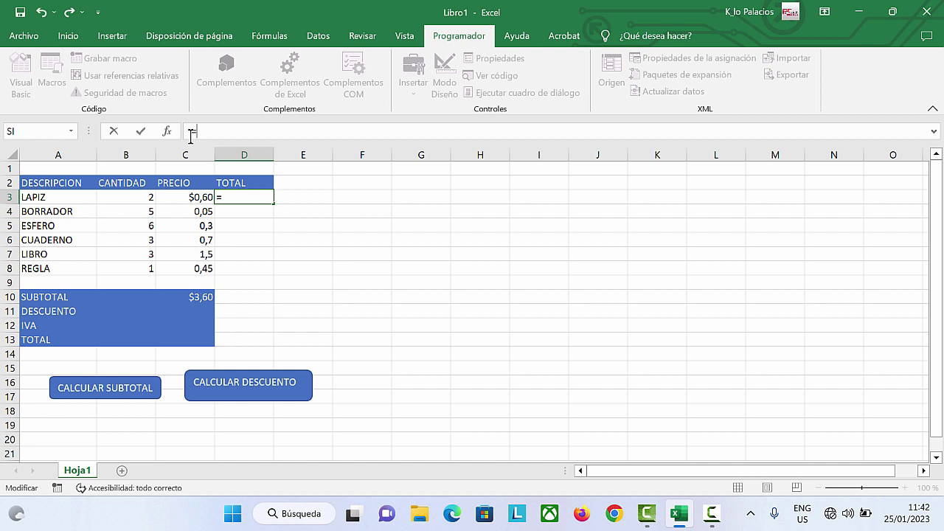
left_click(141, 198)
type("*")
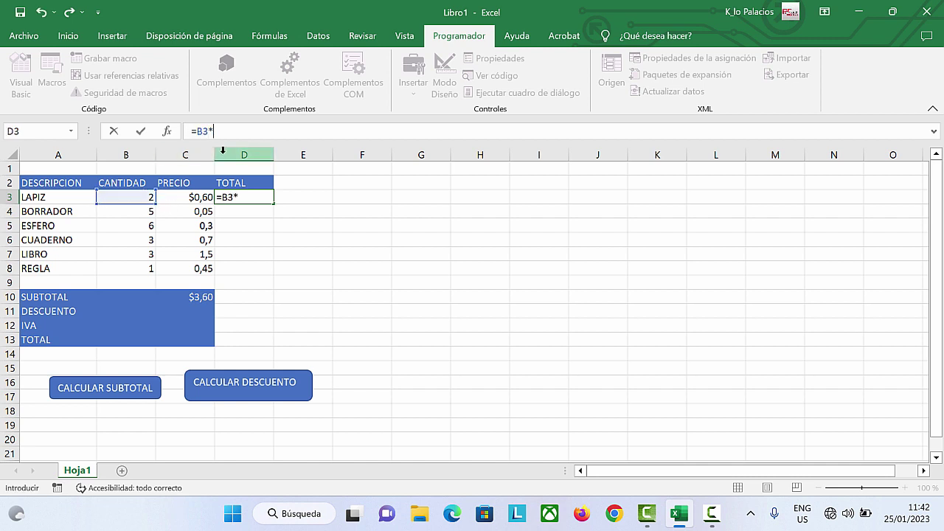
left_click(206, 198)
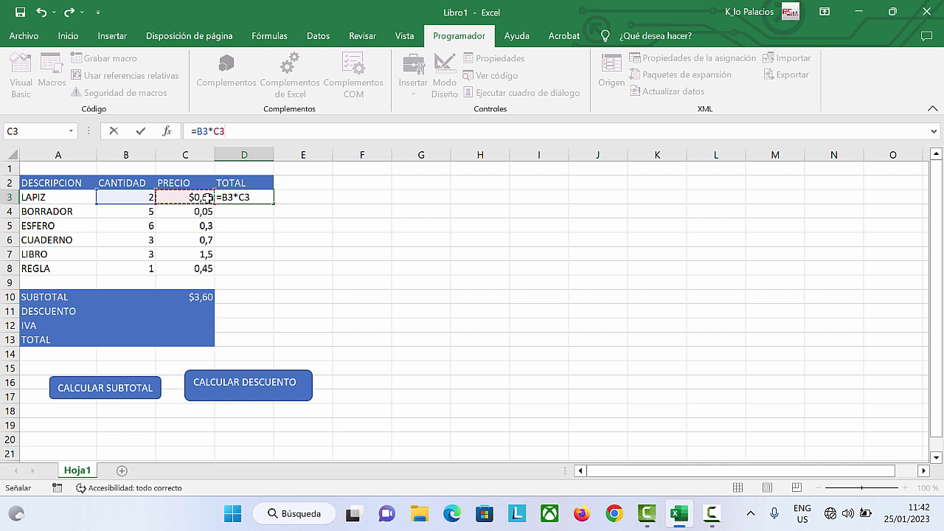
key("Return")
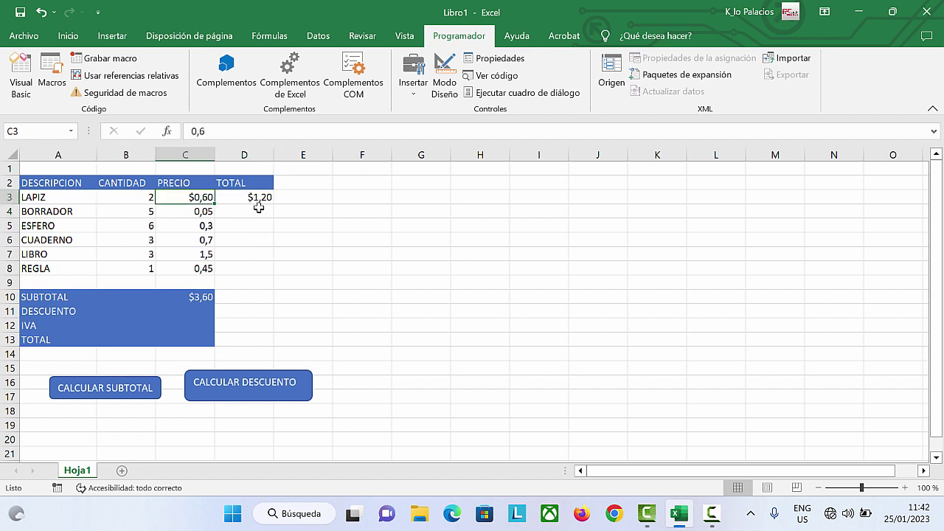
Enter =B4*C4 through =B8*C8 in D4:D8 for the remaining item totals
type("=B4*C4")
key("Return")
type("=B5*C5")
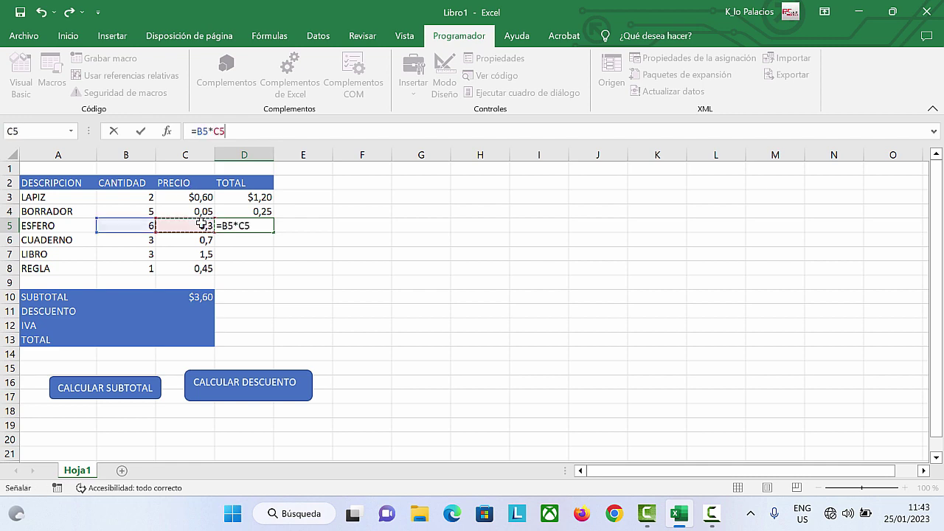
key("Return")
type("=B6*C6")
key("Return")
type("=B7*")
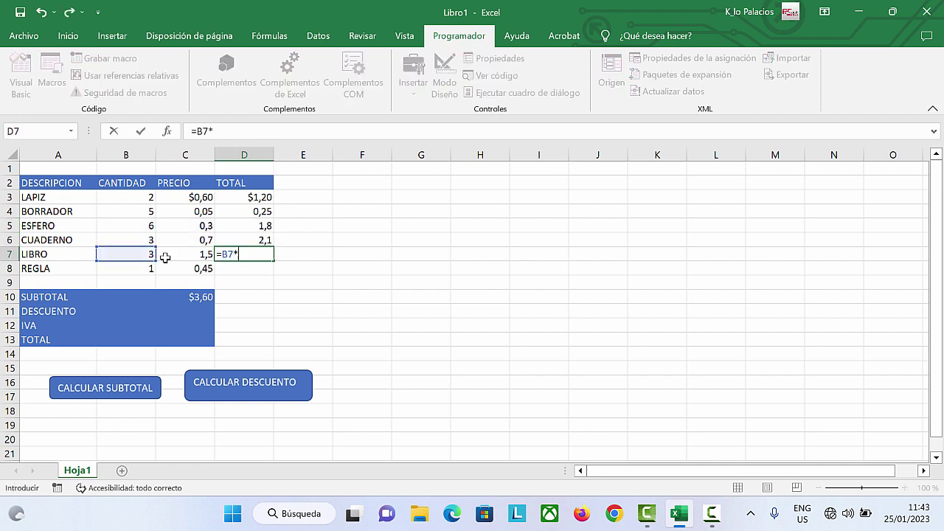
type("C7")
key("Return")
type("=B8*C8")
key("Return")
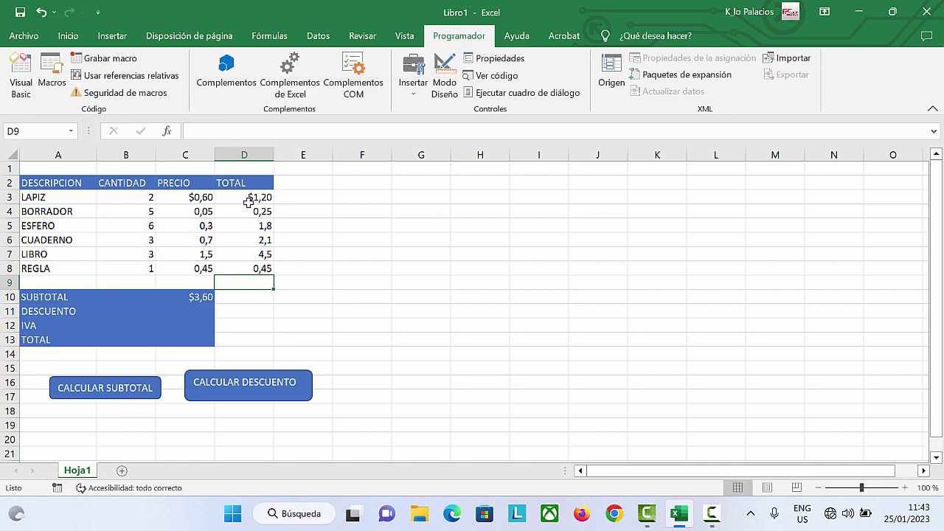
left_click_drag(249, 202, 258, 262)
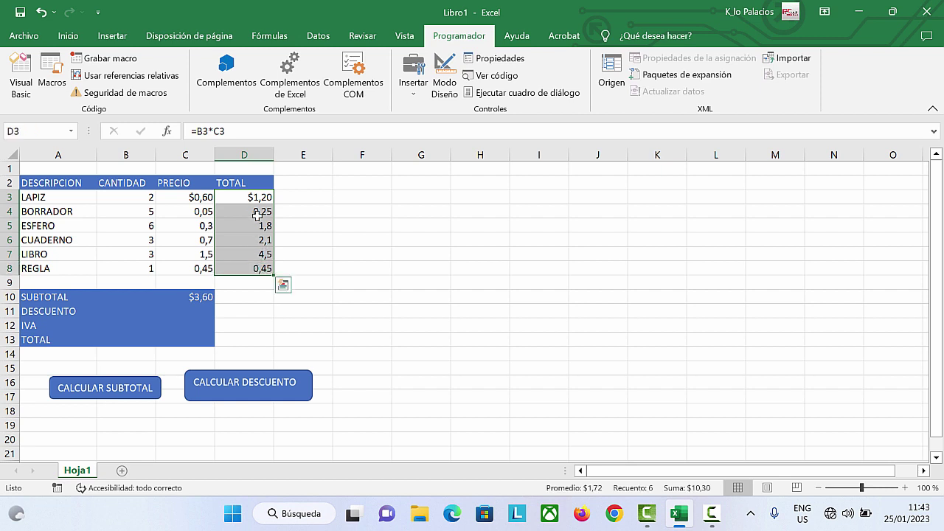
left_click(221, 298)
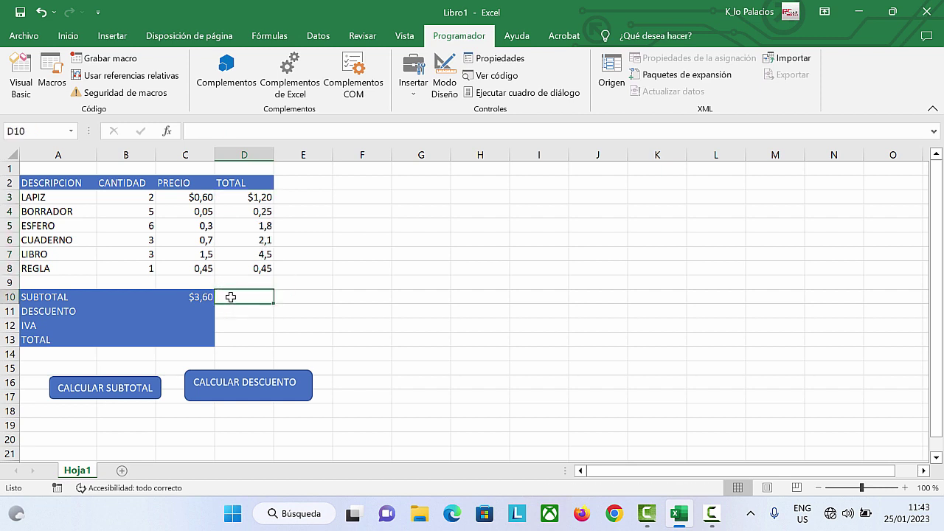
Give D10:D13 a blue fill and white font colour through Formato de celdas
left_click_drag(231, 296, 228, 318)
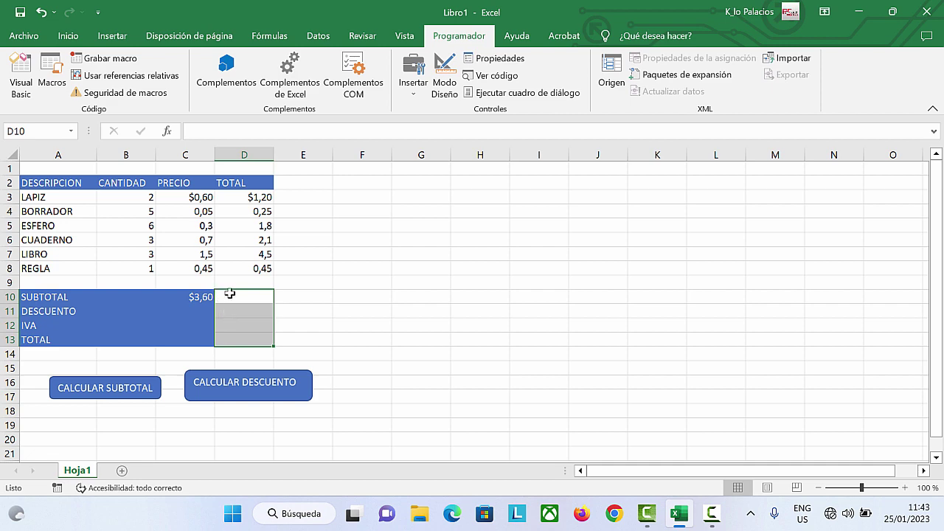
right_click(229, 293)
left_click(298, 433)
left_click(181, 200)
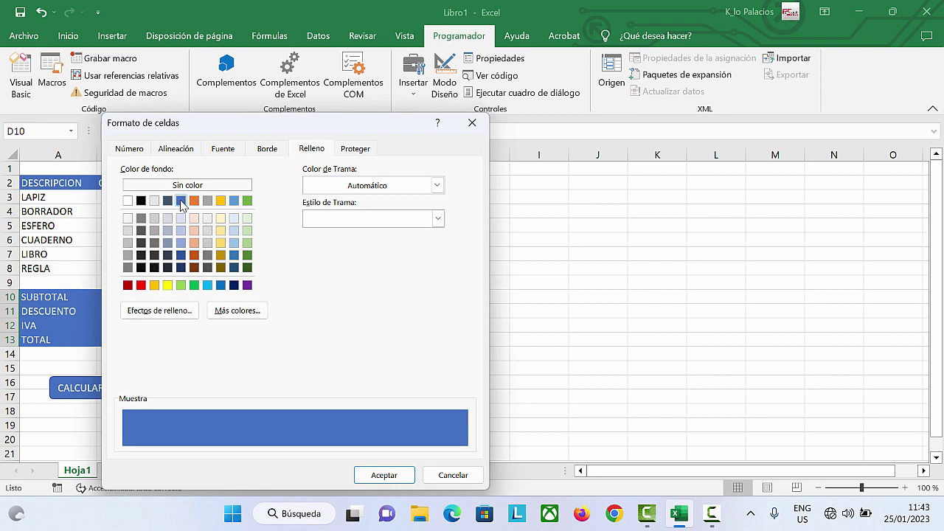
left_click(224, 149)
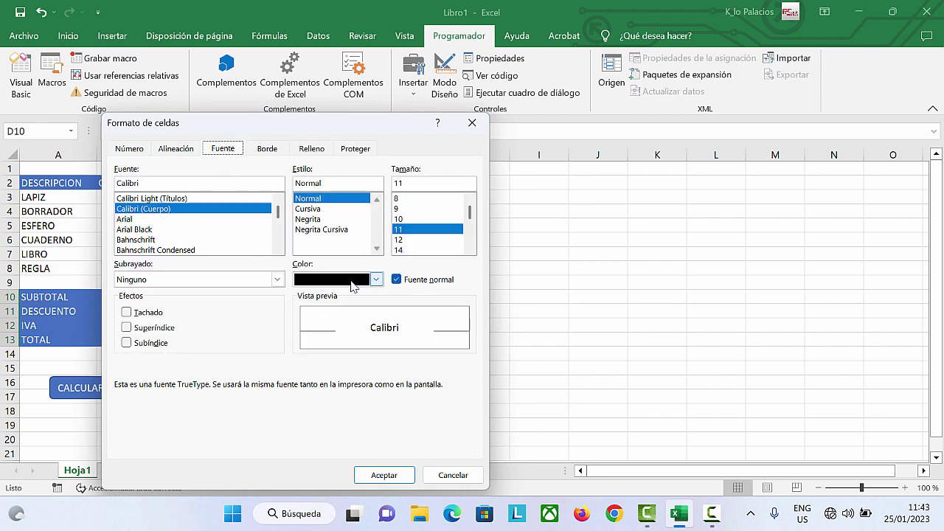
left_click(375, 280)
left_click(299, 325)
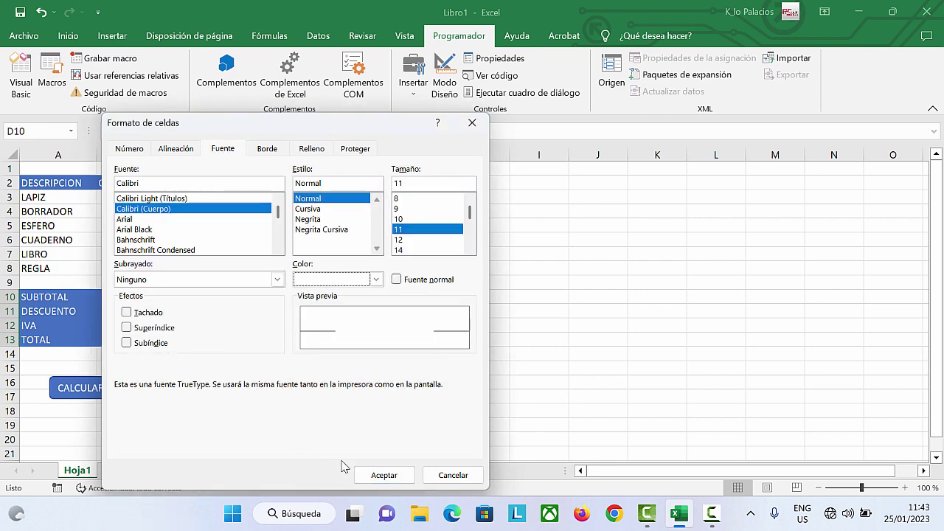
left_click(384, 475)
left_click(302, 340)
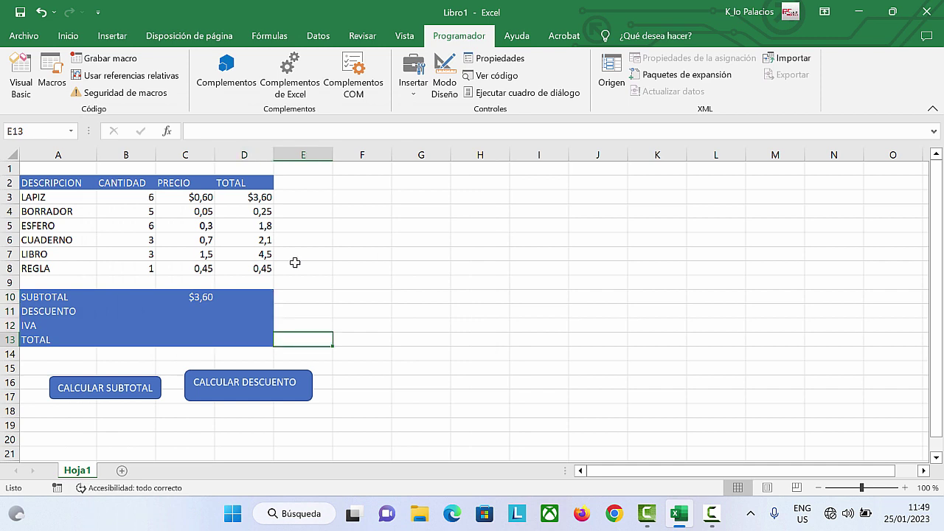
left_click(251, 295)
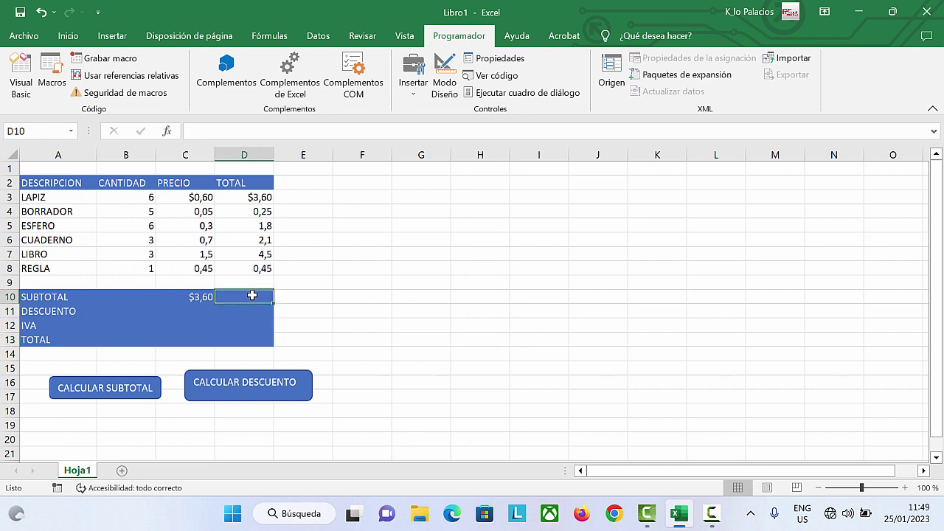
mouse_move(254, 196)
left_mouse_down()
mouse_move(258, 267)
mouse_move(261, 242)
left_mouse_up()
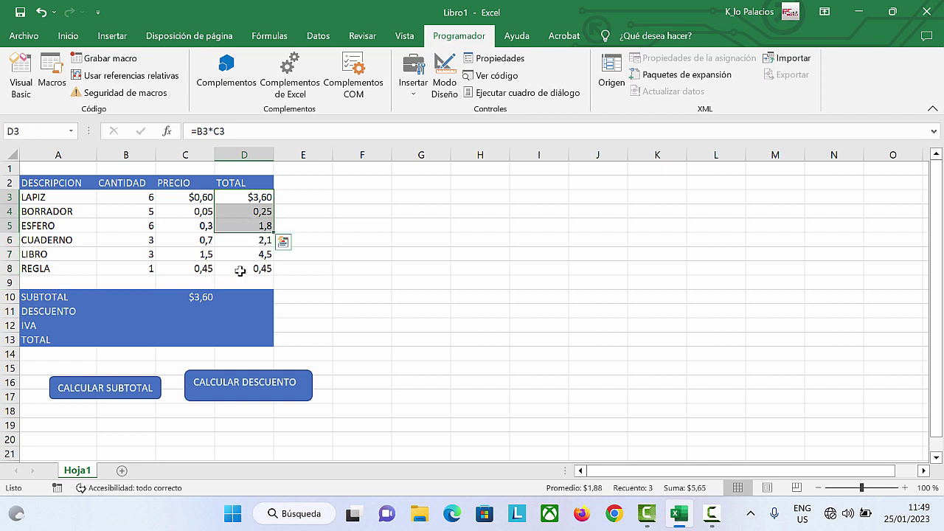
left_click(231, 296)
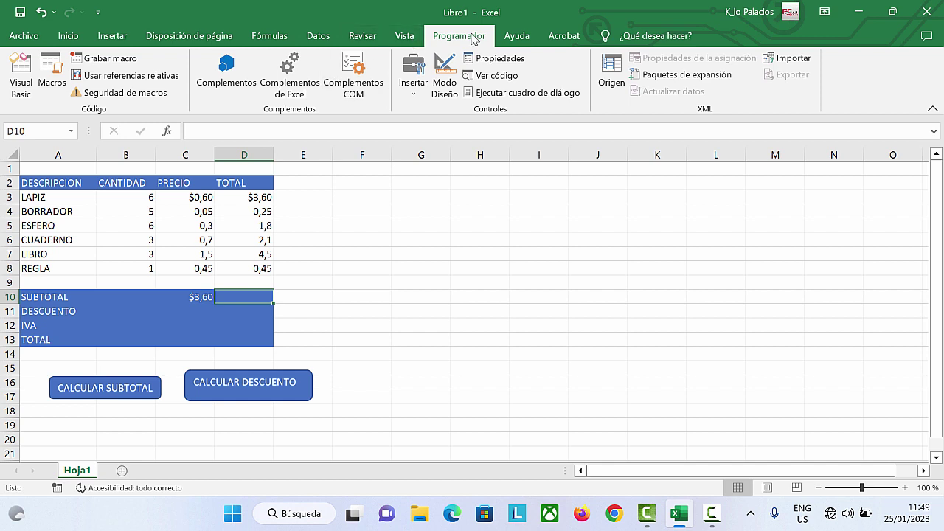
Start recording a new subtotal macro and enter =SUMA(D3:D8) in D10
left_click(127, 60)
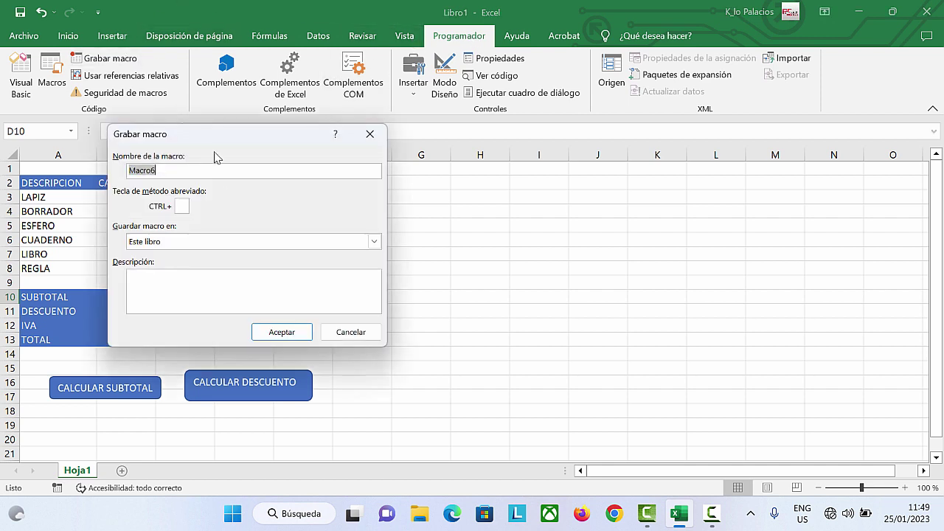
type("SUMA_TOTALES")
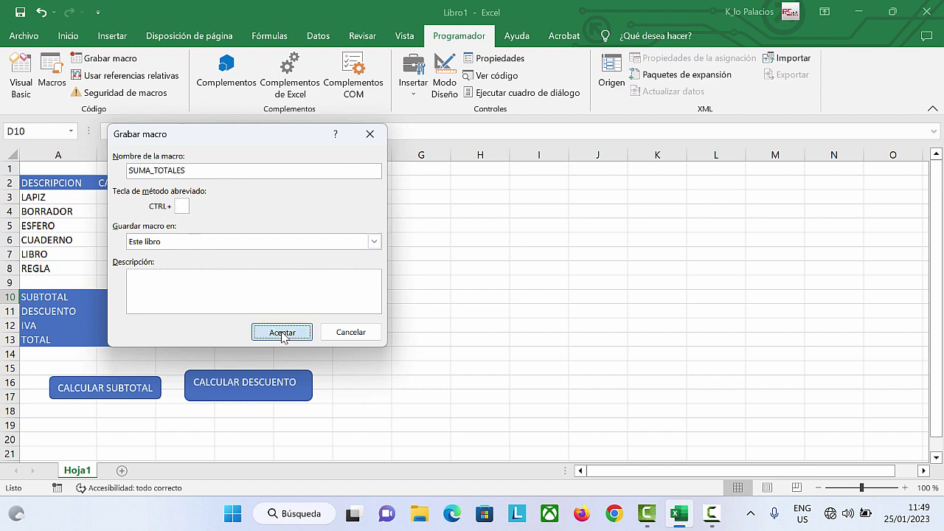
left_click(281, 332)
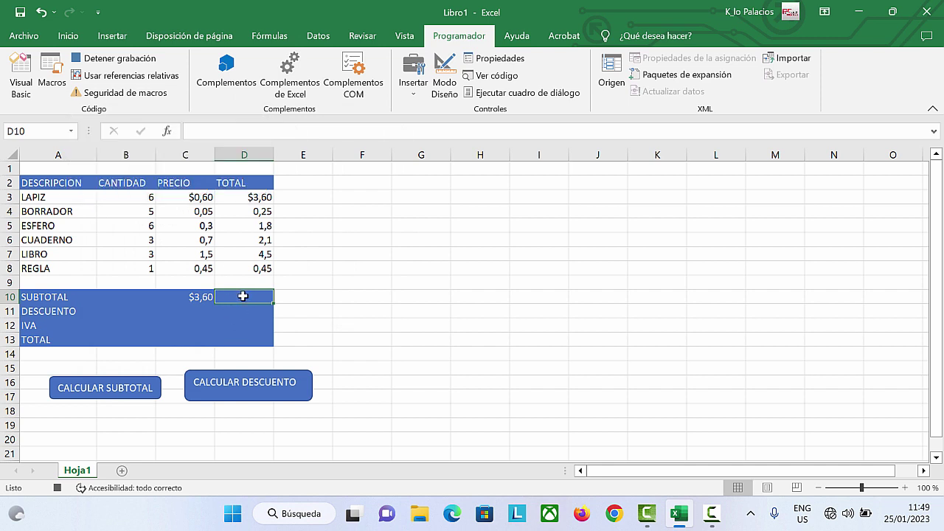
left_click(226, 129)
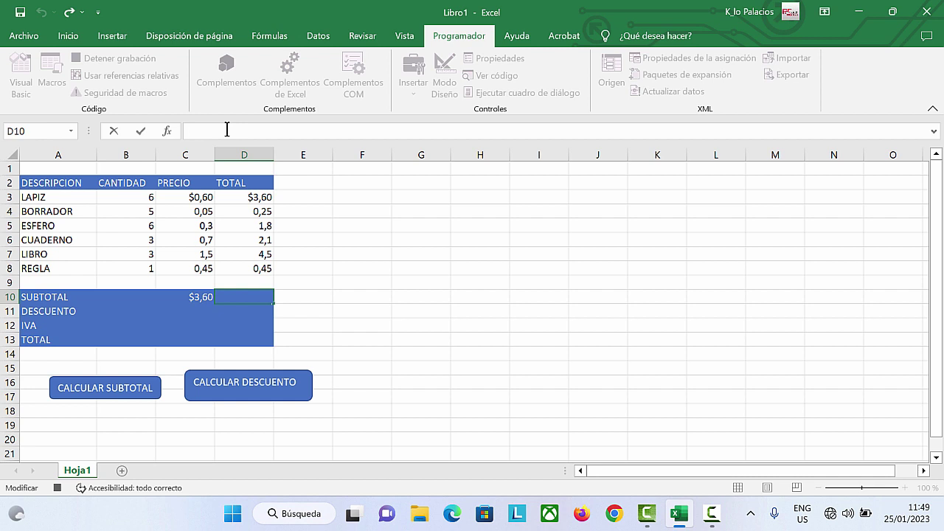
type("=")
type("SUMA")
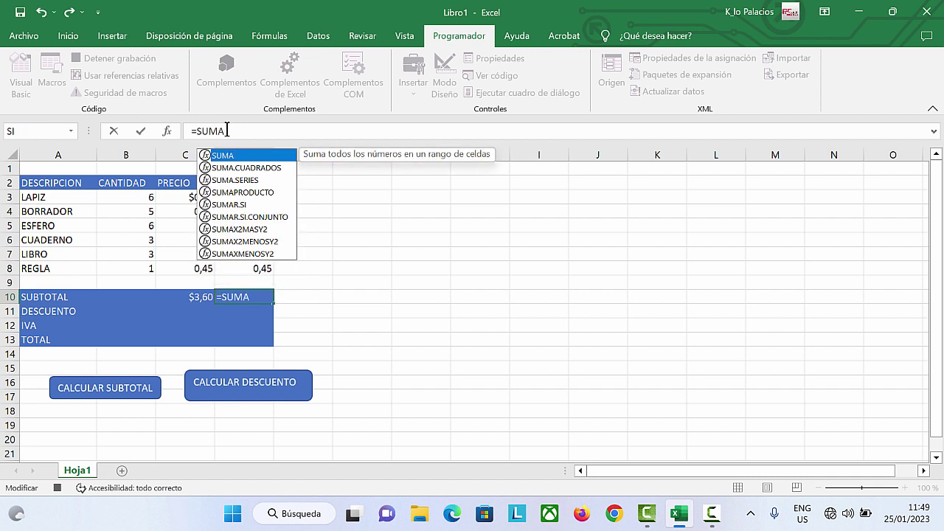
type("(")
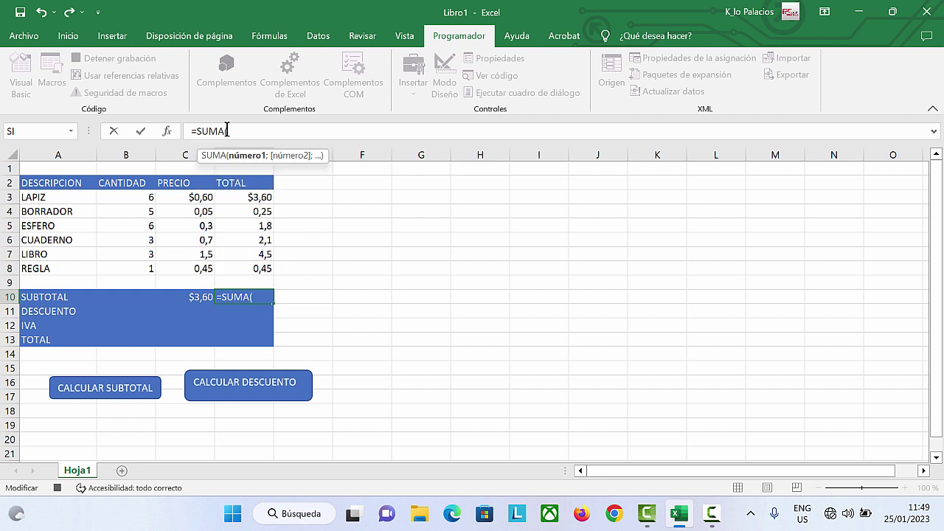
left_click_drag(248, 196, 255, 267)
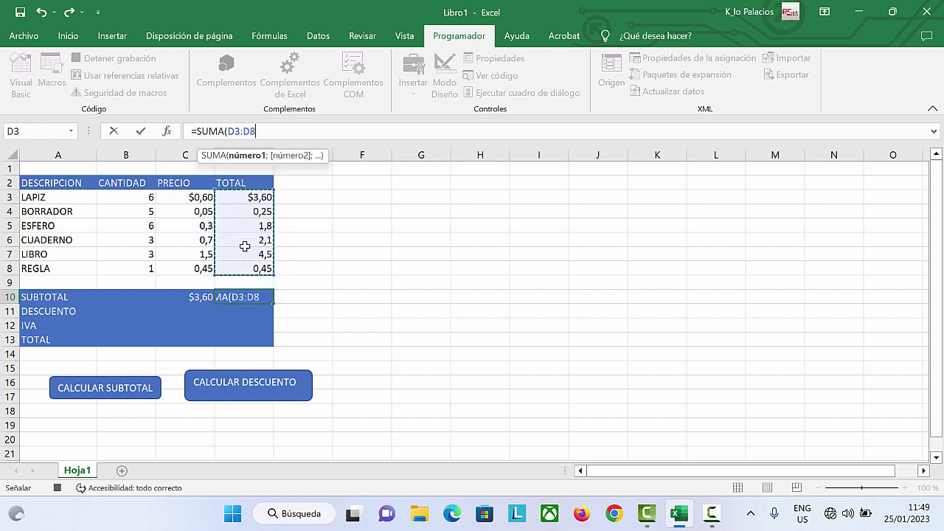
type(")")
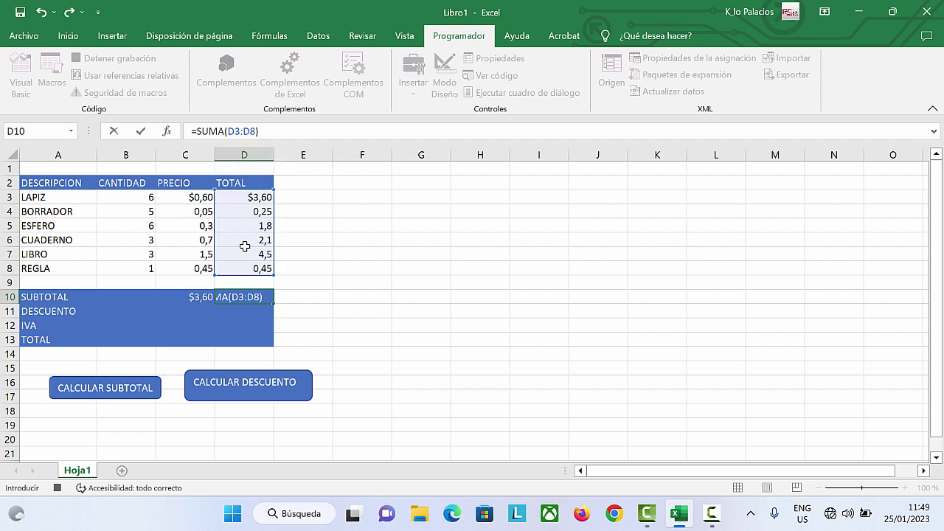
key("Return")
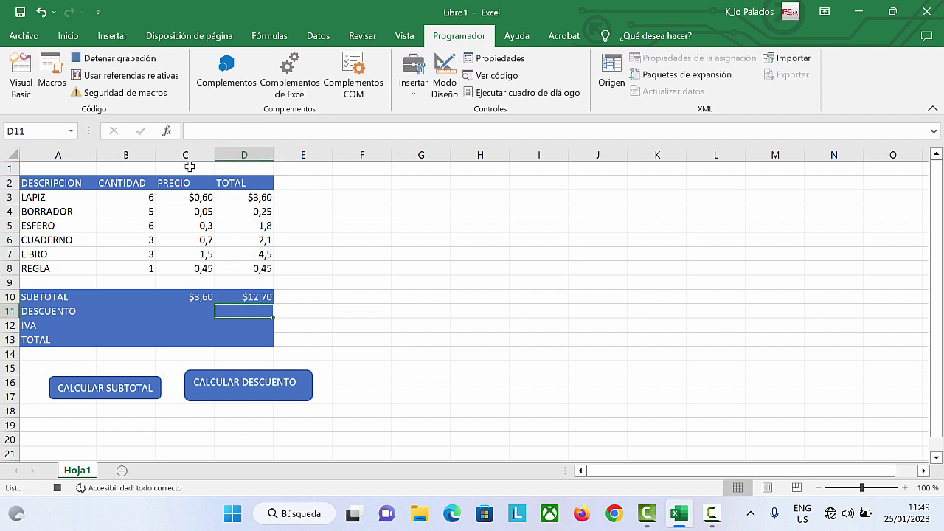
Paste D10's subtotal back as a plain value via Pegado especial > Valores, then stop recording
left_click(237, 297)
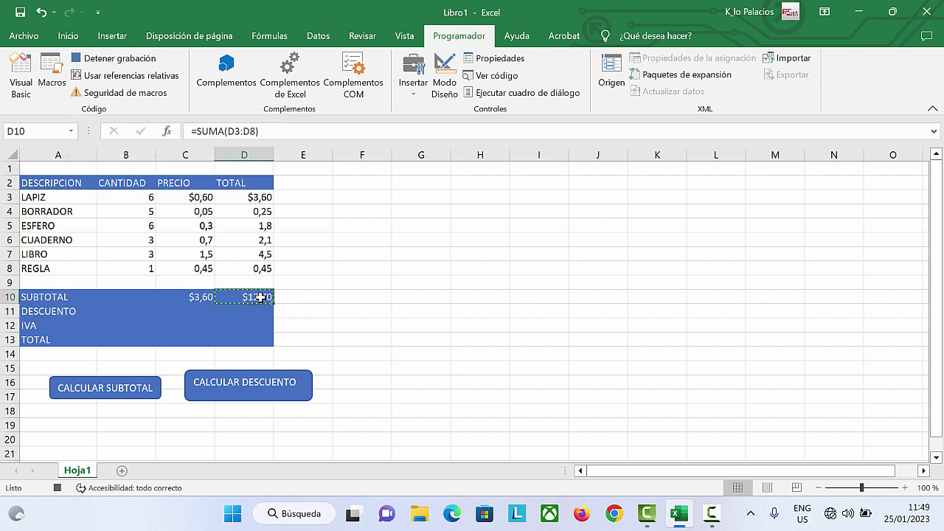
right_click(261, 296)
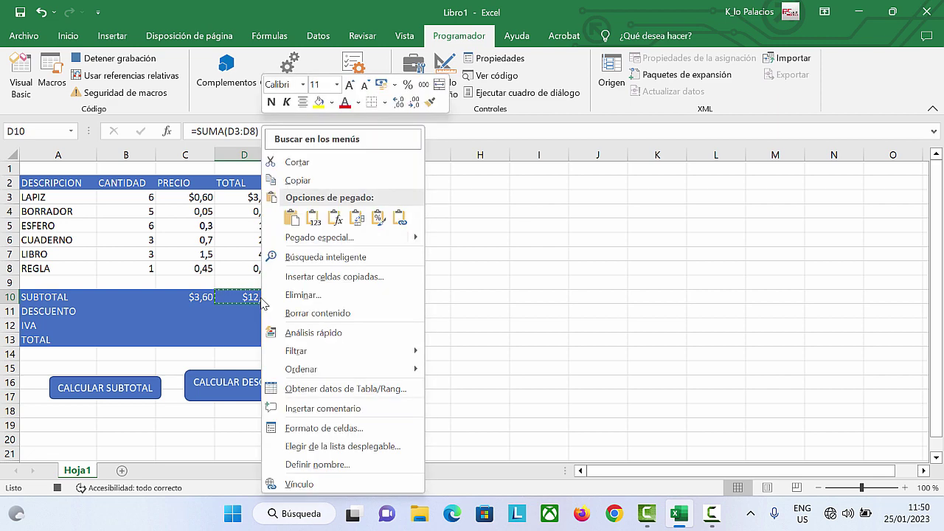
left_click(310, 237)
left_click(182, 206)
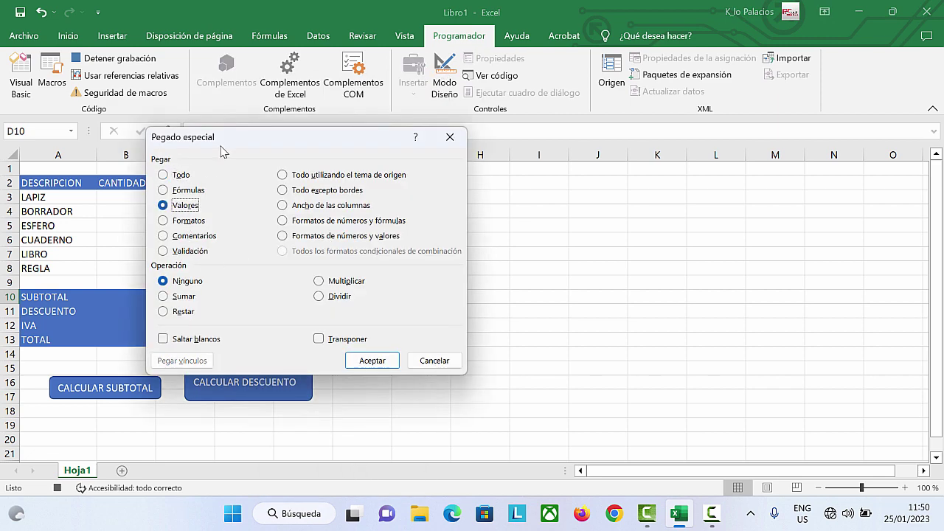
left_click_drag(223, 147, 459, 149)
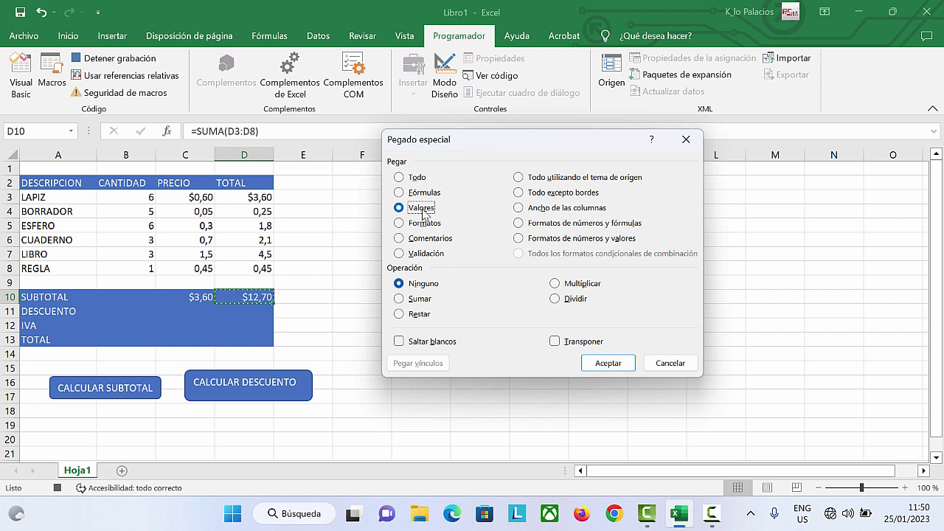
left_click(598, 363)
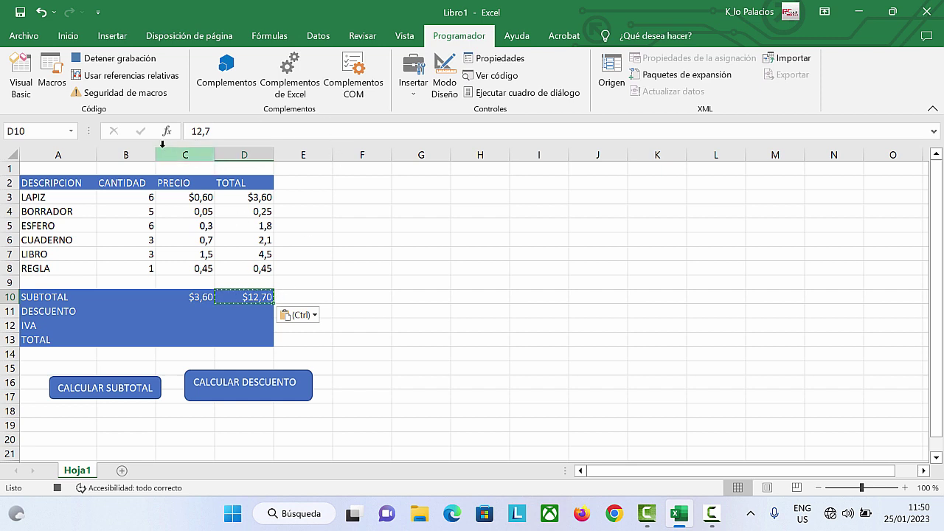
left_click(128, 62)
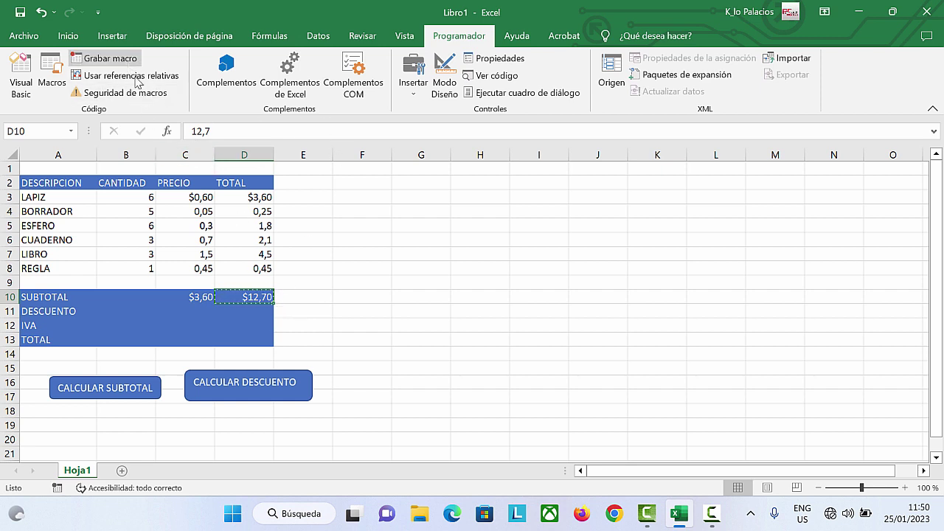
Assign the SUMA_TOTALES macro to the CALCULAR SUBTOTAL shape and test it, keeping $12,70
left_click(314, 283)
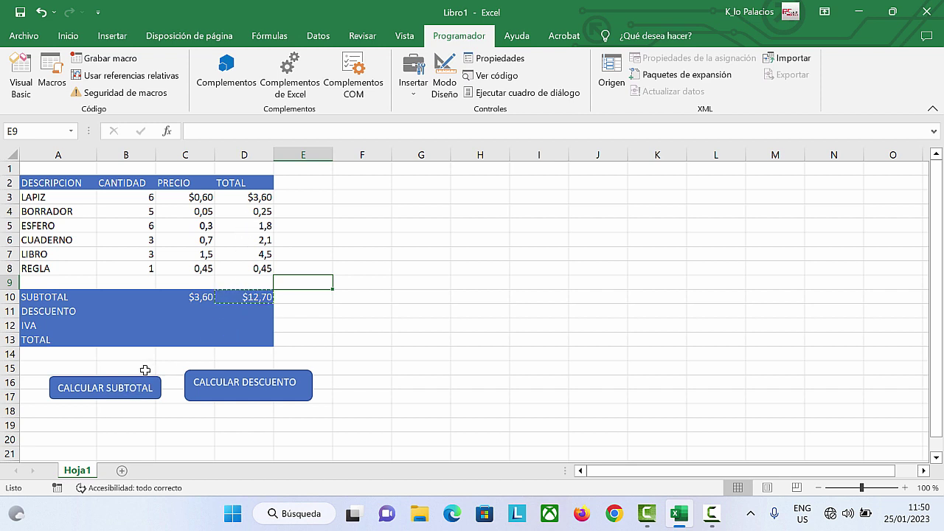
right_click(97, 390)
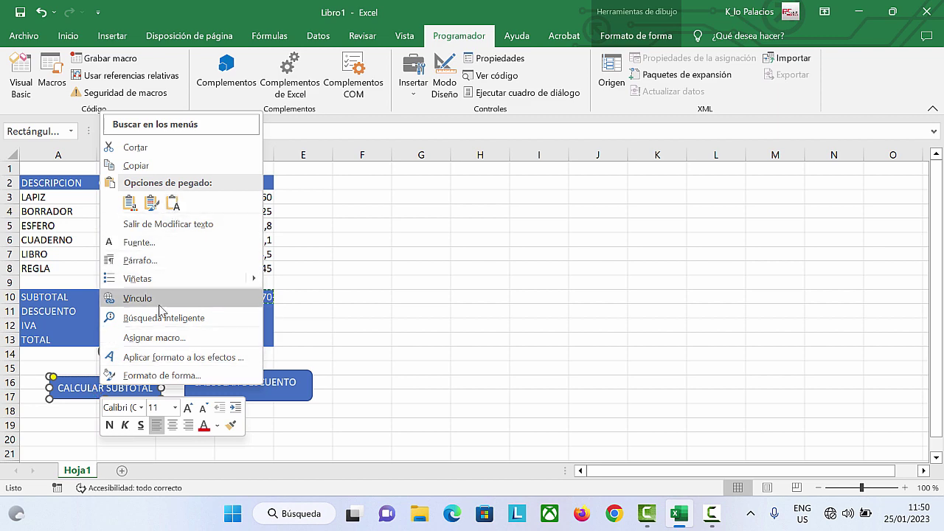
left_click(163, 338)
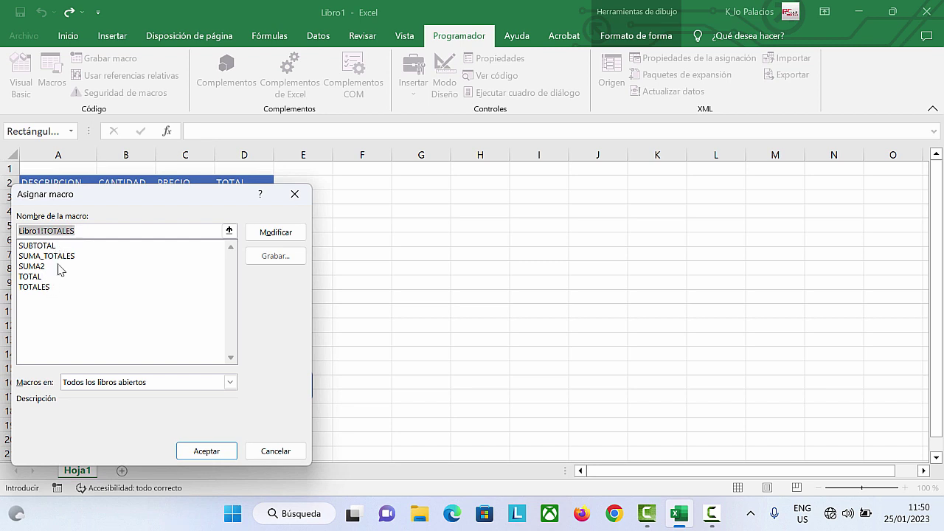
left_click(47, 247)
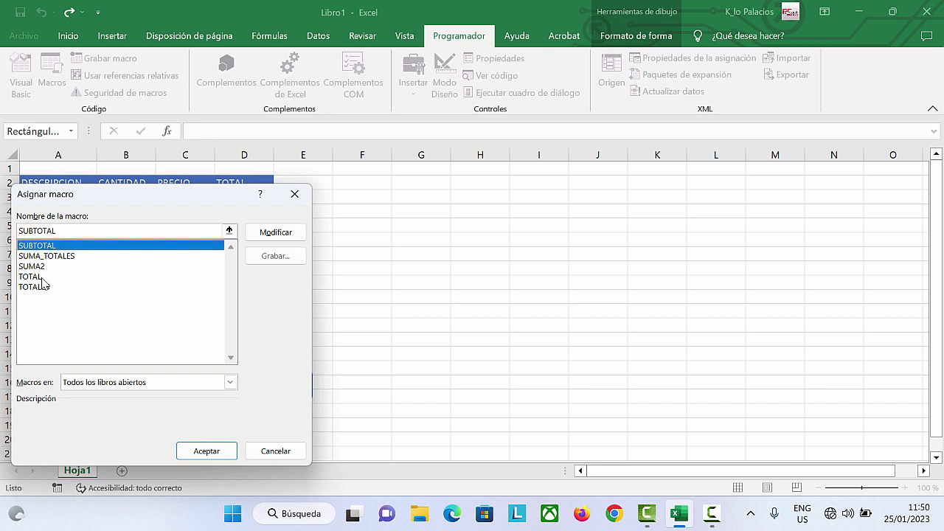
left_click(46, 256)
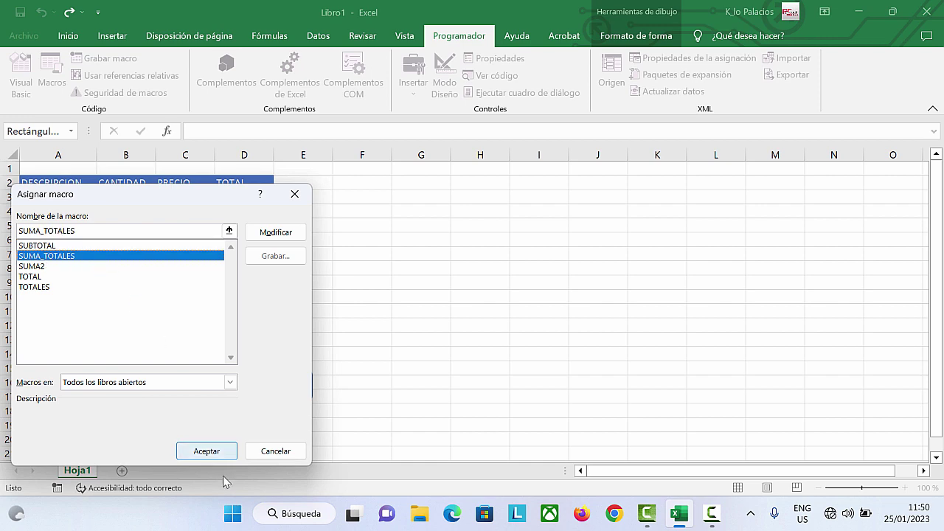
left_click(204, 450)
left_click(391, 339)
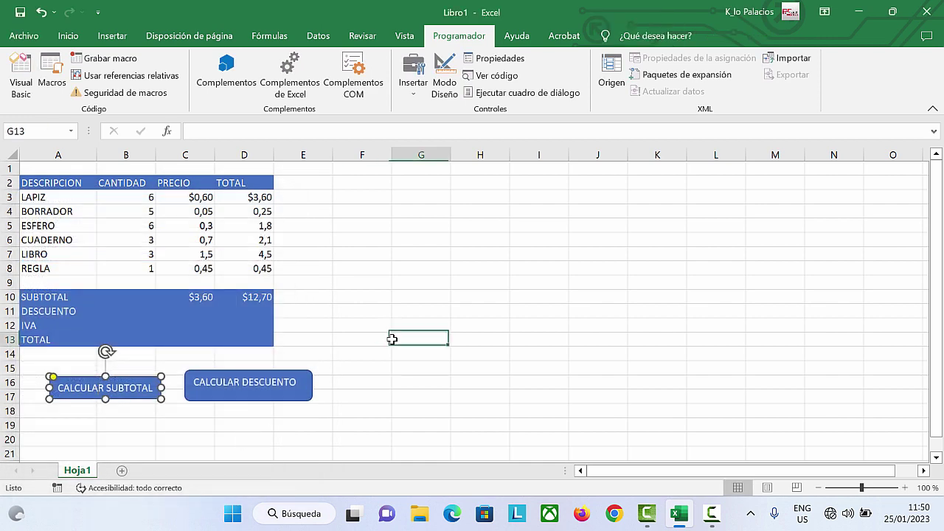
left_click(102, 391)
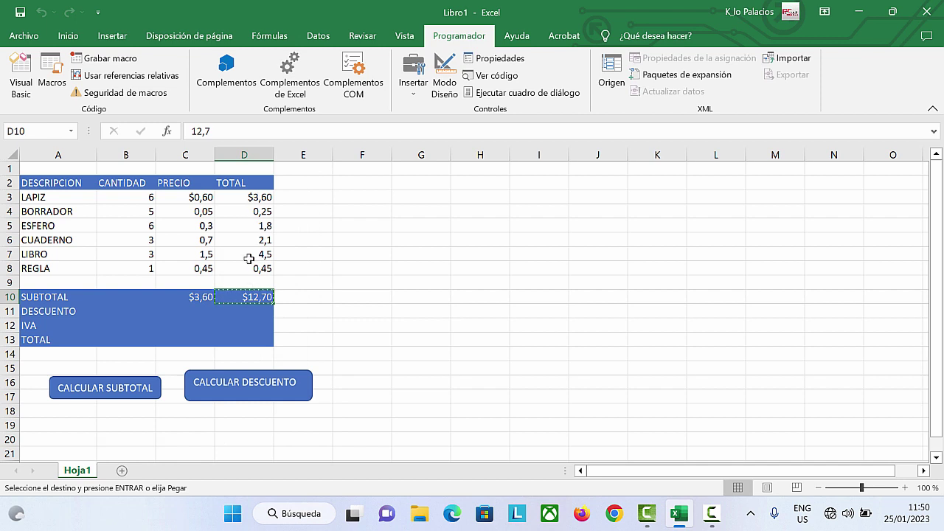
Change ESFERO's quantity to 12 and rerun CALCULAR SUBTOTAL, giving $14,50
left_click(146, 228)
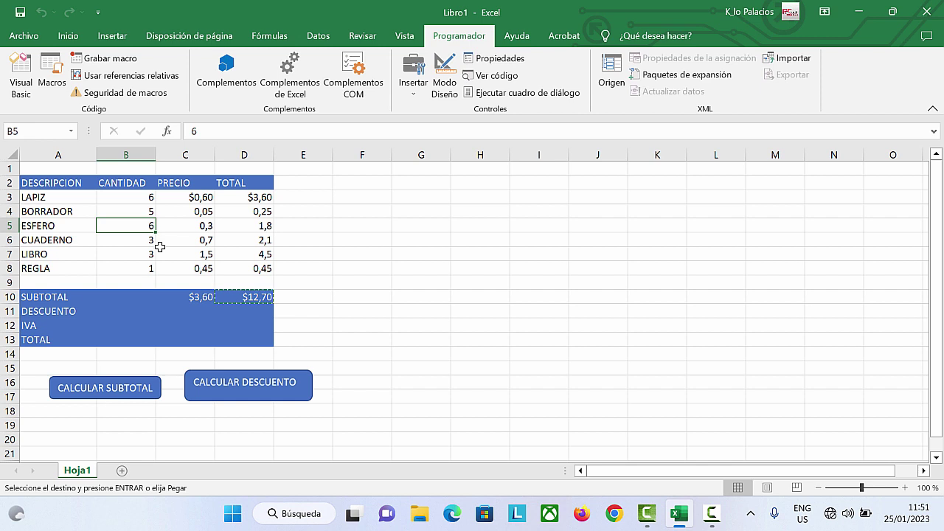
key("Escape")
type("12")
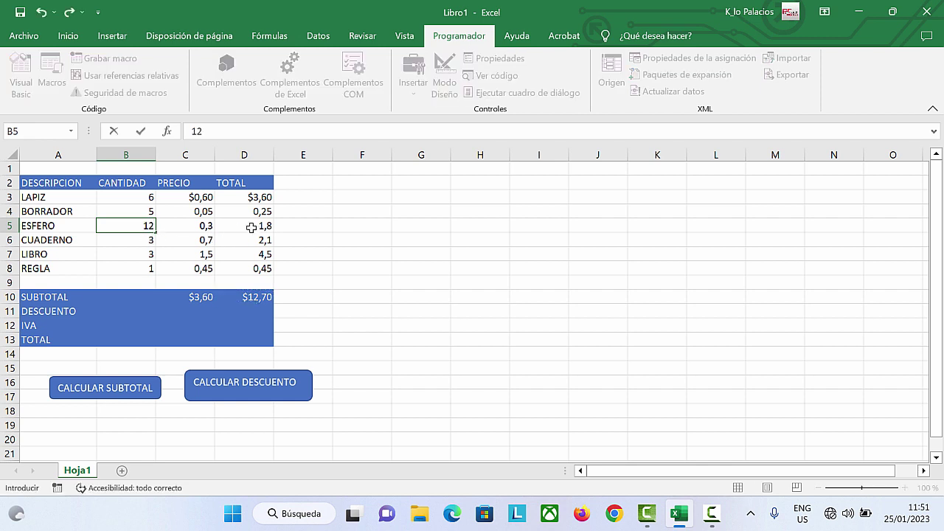
left_click(308, 234)
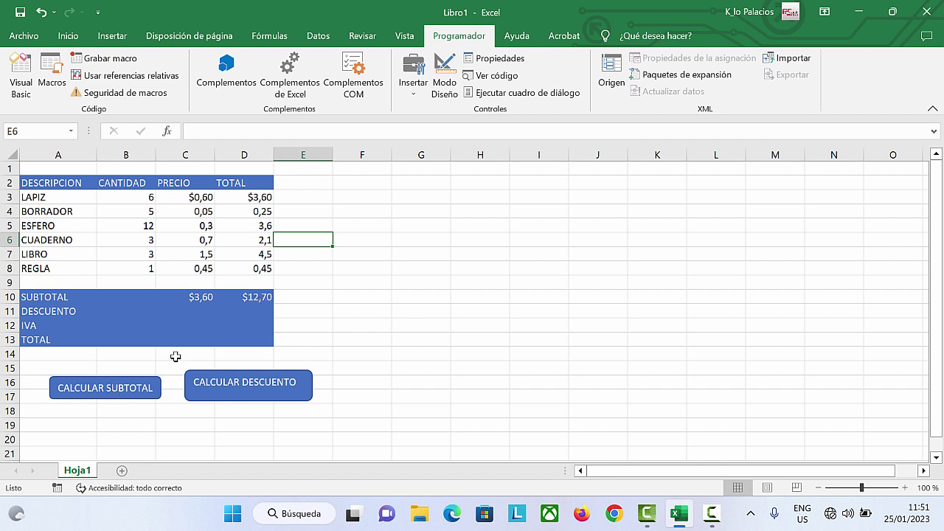
left_click(94, 391)
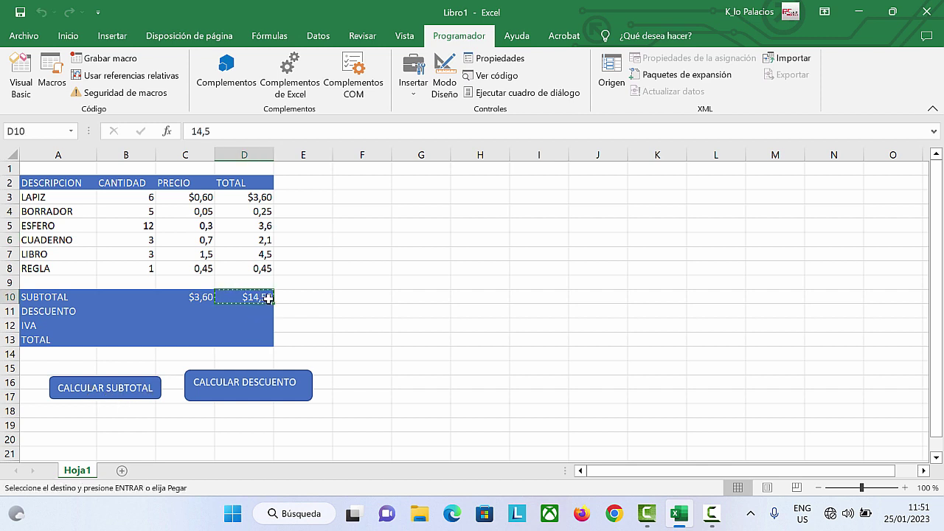
Delete the stray $3,60 value from cell C10
left_click(191, 298)
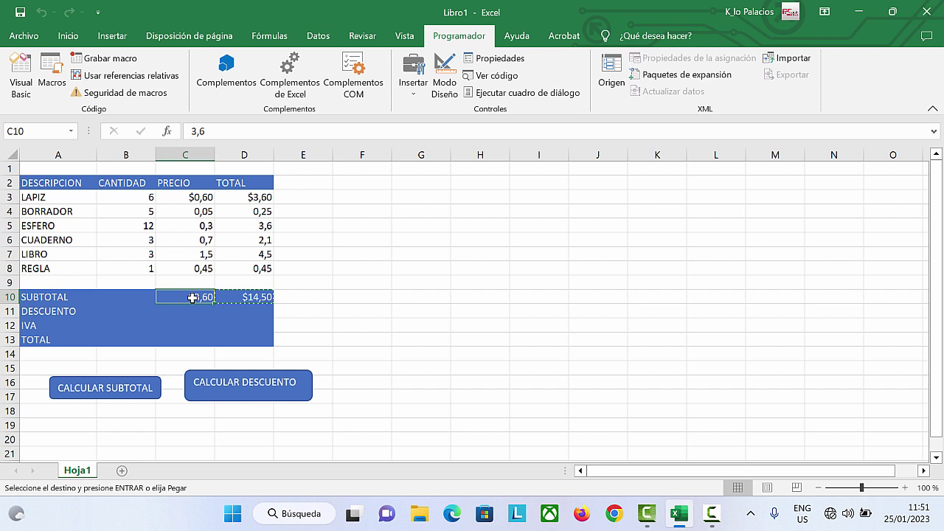
key("Delete")
key("Right")
key("Right")
key("Down")
key("Down")
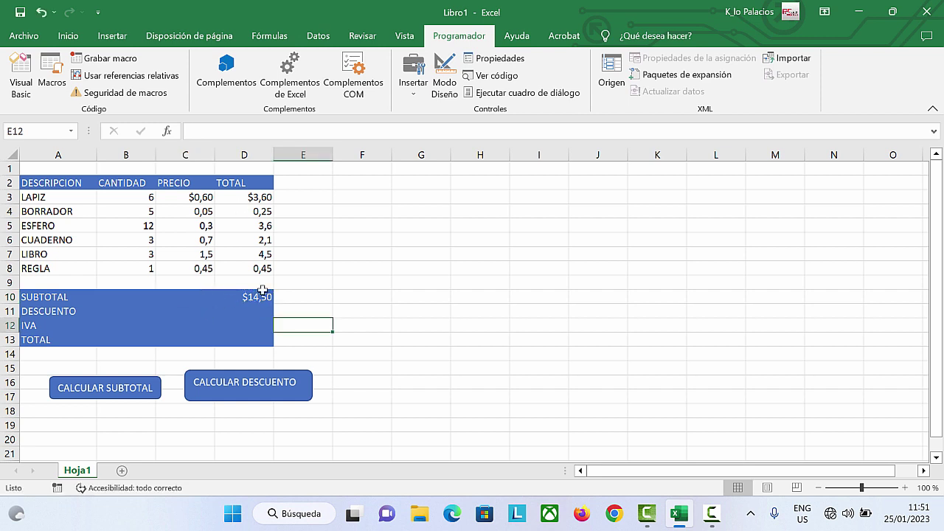
left_click(228, 309)
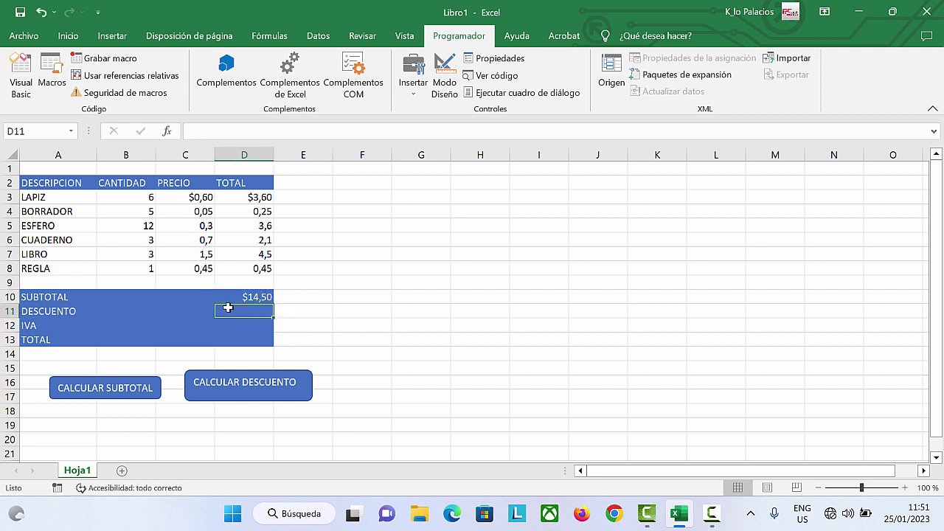
key("Right")
key("Down")
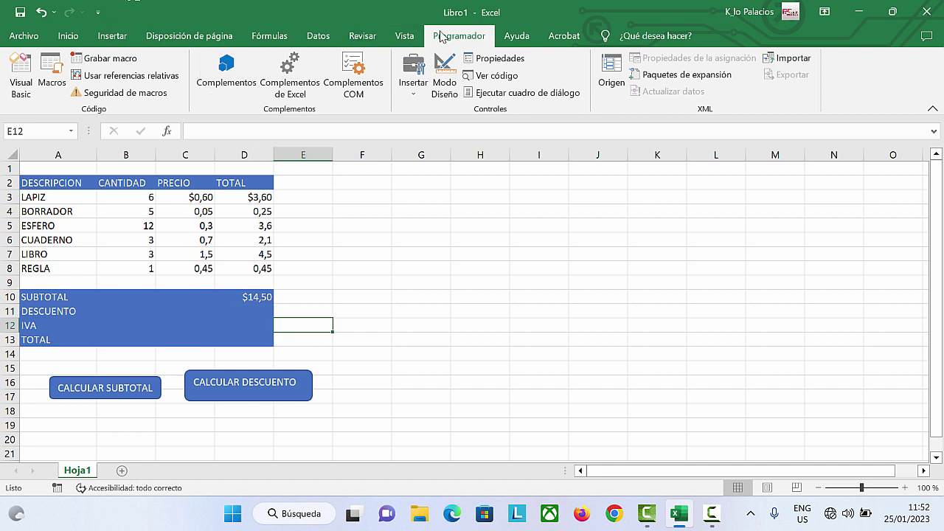
Start recording the DESCUENTO macro and enter a 10% discount formula on D10 in D11
left_click(106, 58)
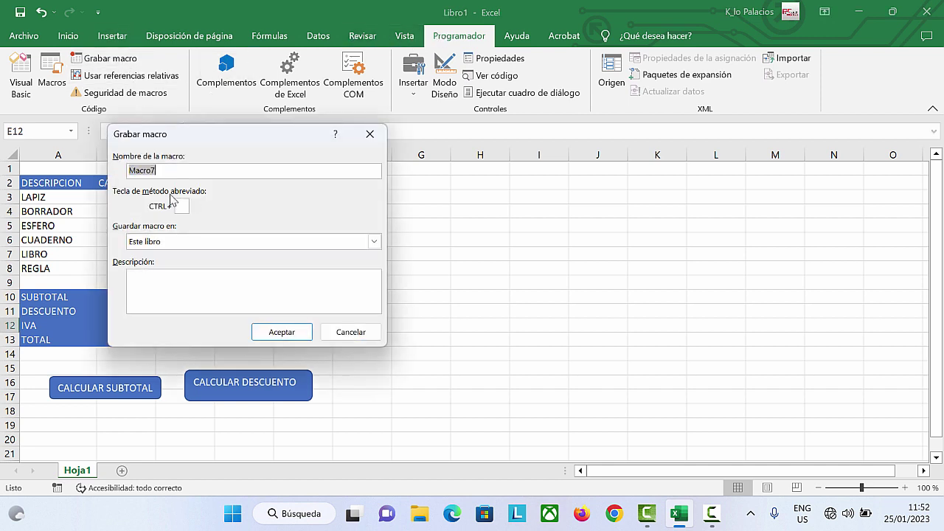
type("DESCUEN")
type("TO")
left_click(255, 332)
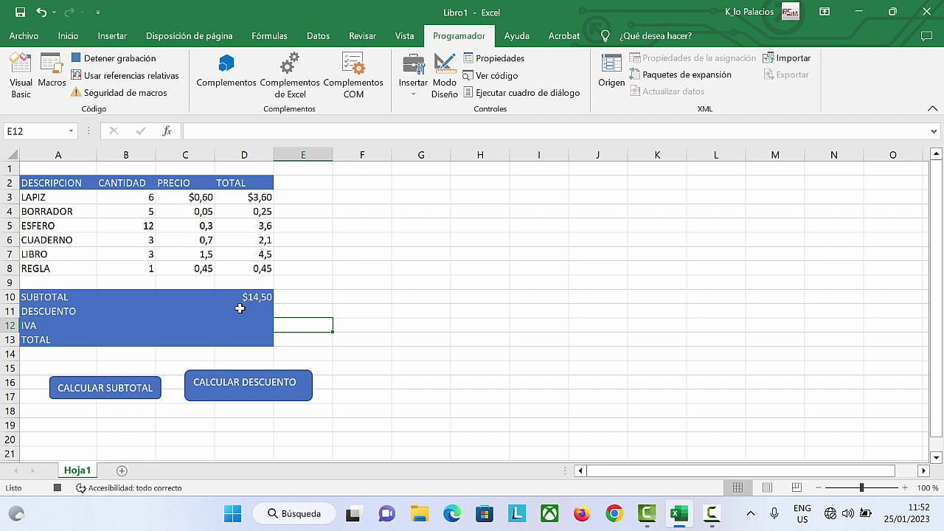
left_click(242, 310)
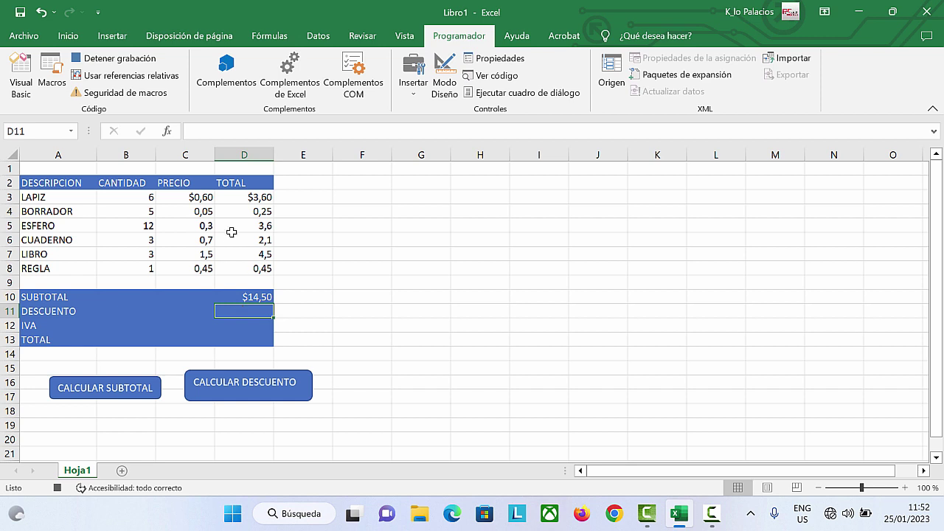
left_click(204, 132)
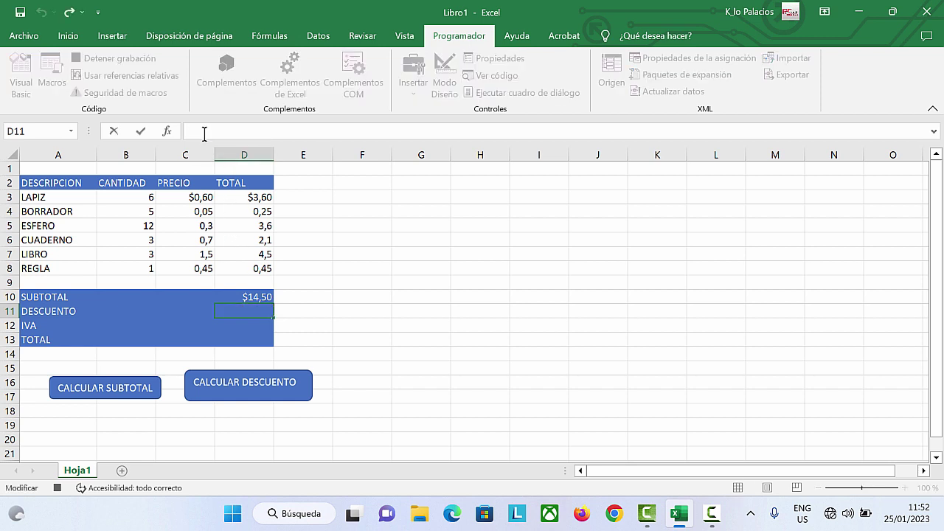
type("=")
left_click(248, 295)
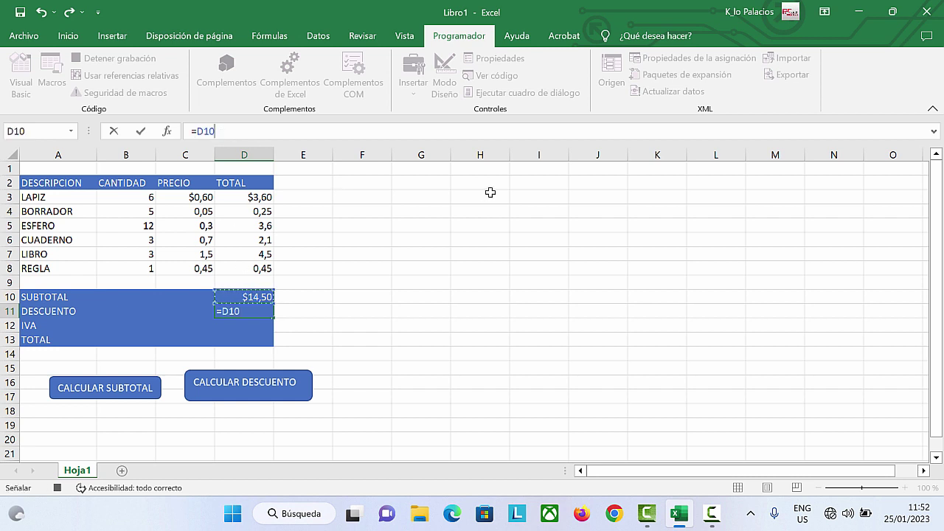
type("*")
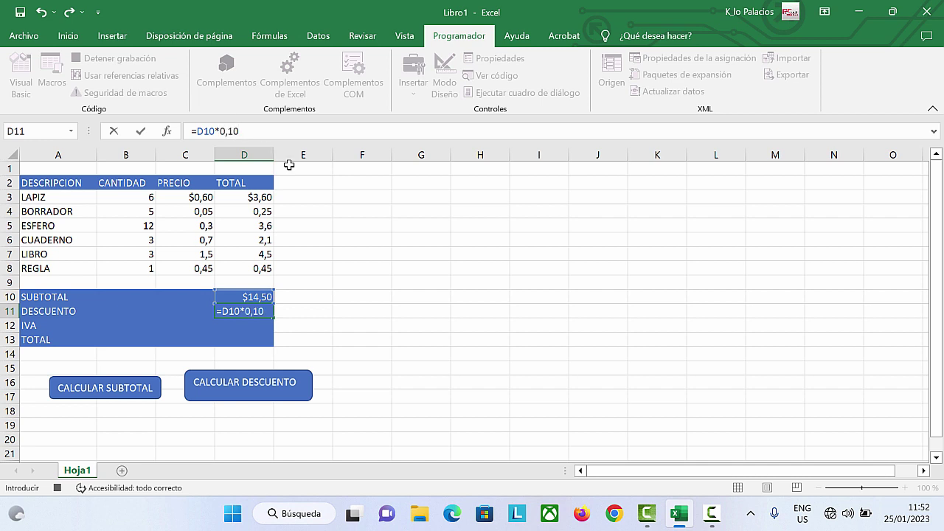
key("Return")
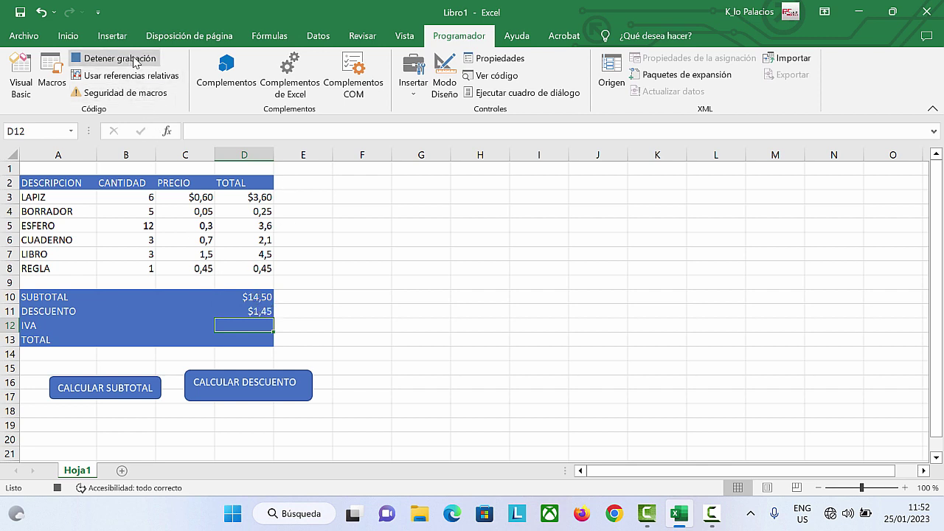
Paste D11's discount back as the plain value 1,45 and stop recording
left_click(264, 311)
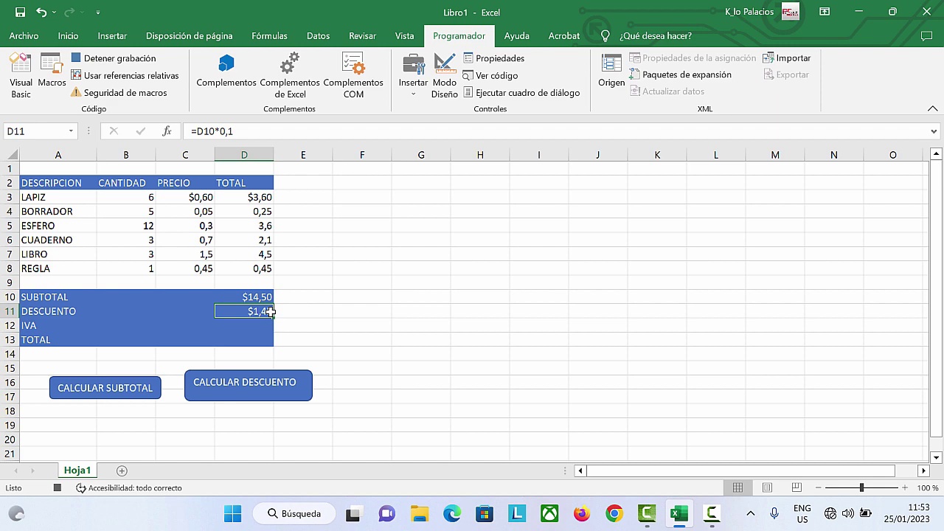
key("ctrl+c")
right_click(242, 313)
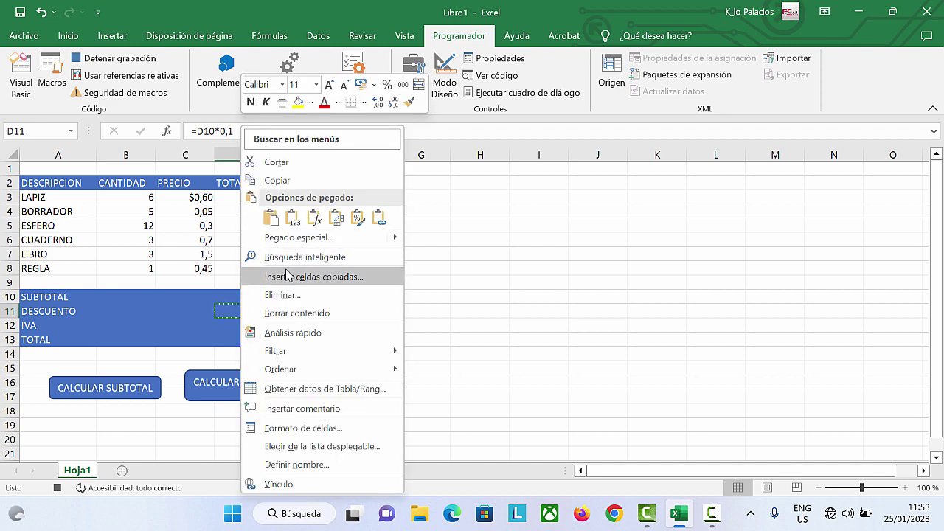
left_click(289, 237)
left_click(170, 208)
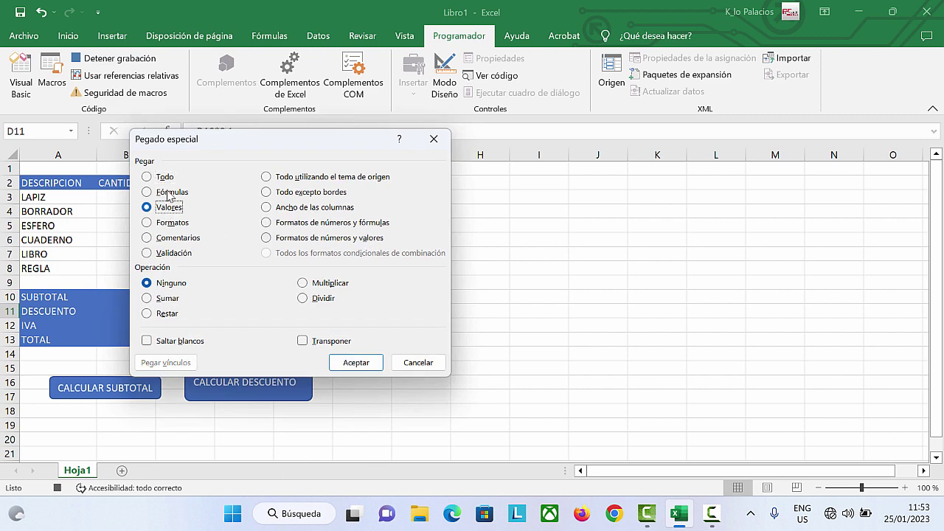
left_click(355, 362)
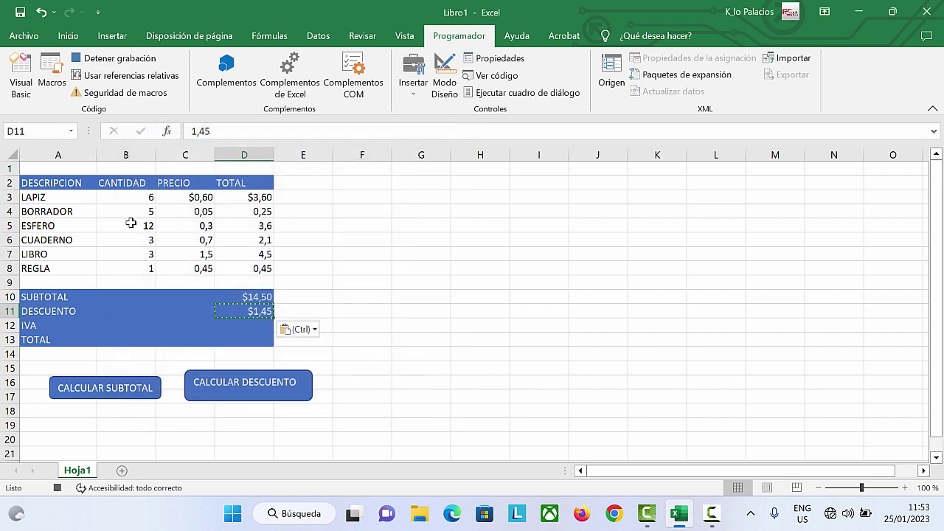
left_click(118, 58)
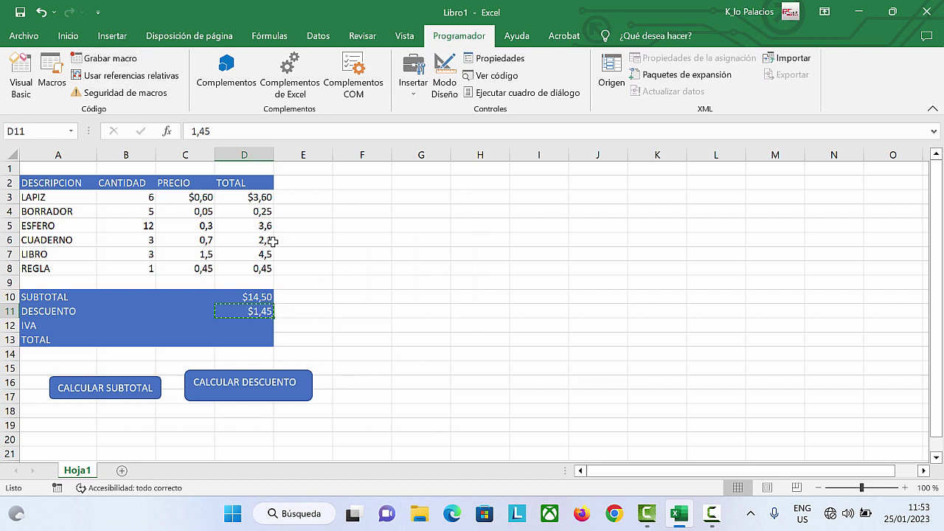
left_click(395, 283)
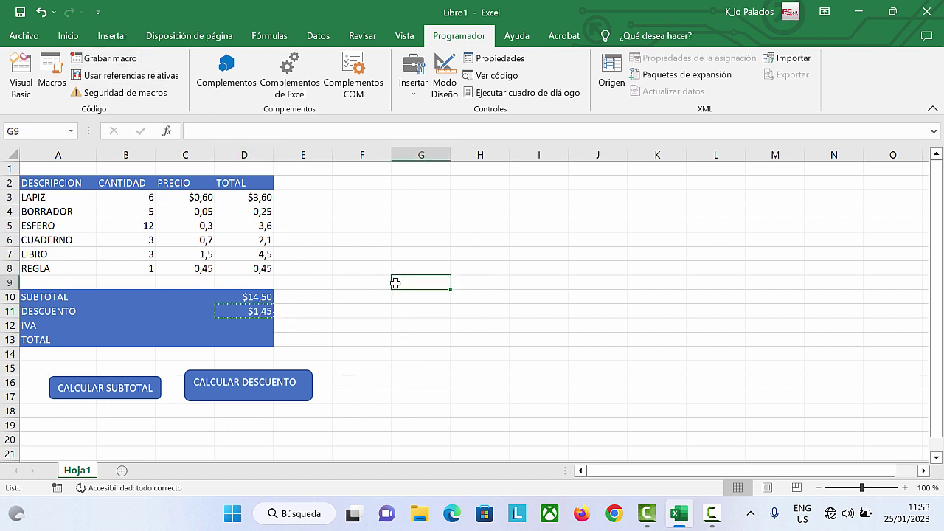
left_click(261, 313)
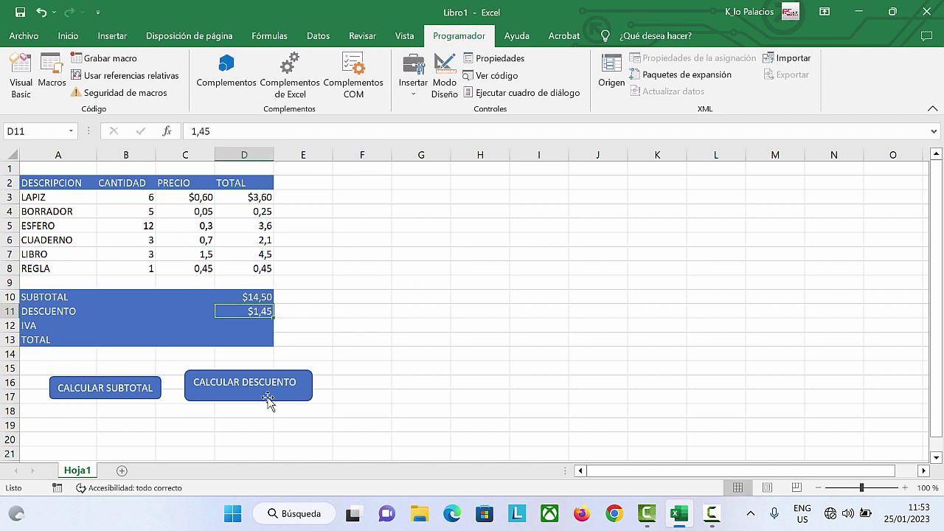
Assign the DESCUENTO macro to the CALCULAR DESCUENTO shape and try it out
left_click(263, 394, "ctrl")
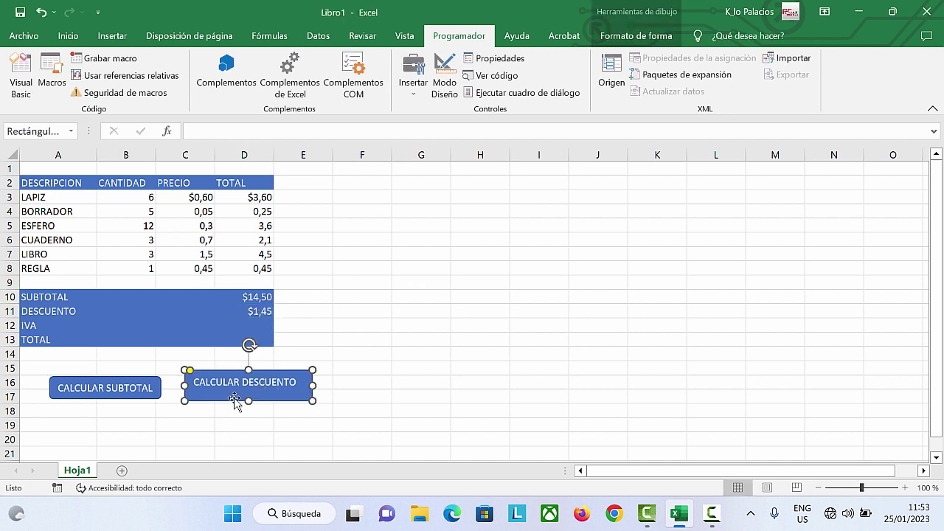
right_click(259, 384)
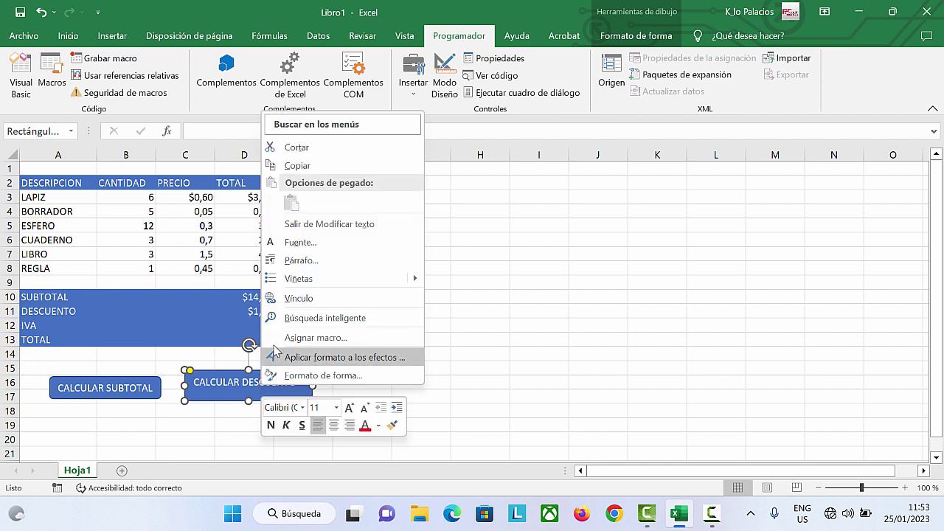
left_click(319, 338)
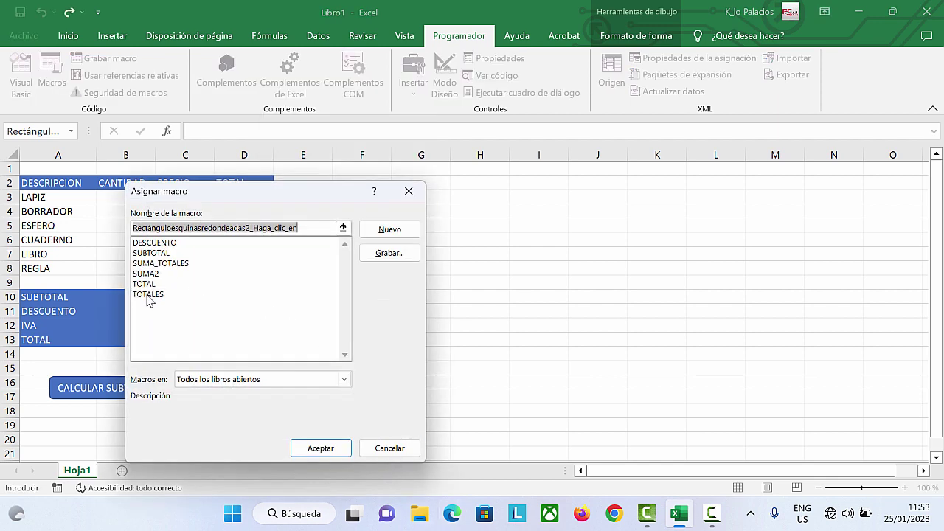
left_click(154, 242)
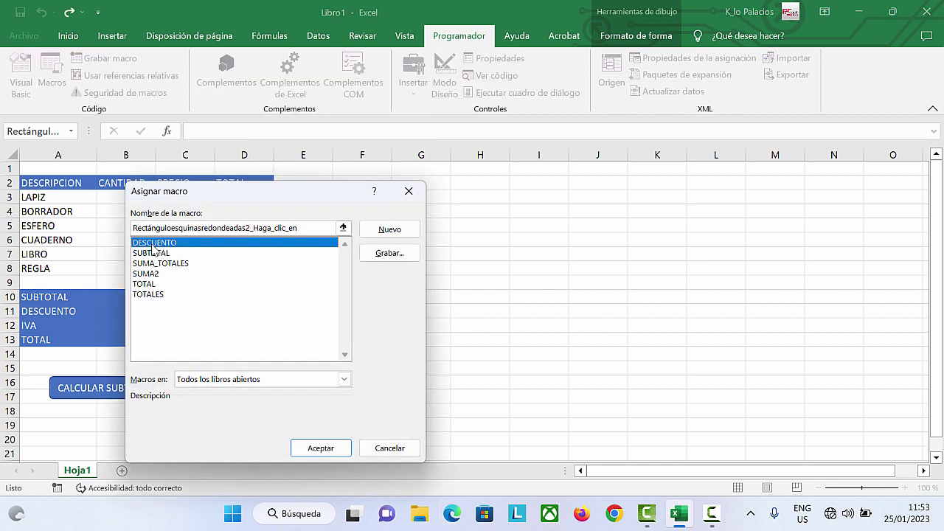
left_click(317, 446)
left_click(387, 309)
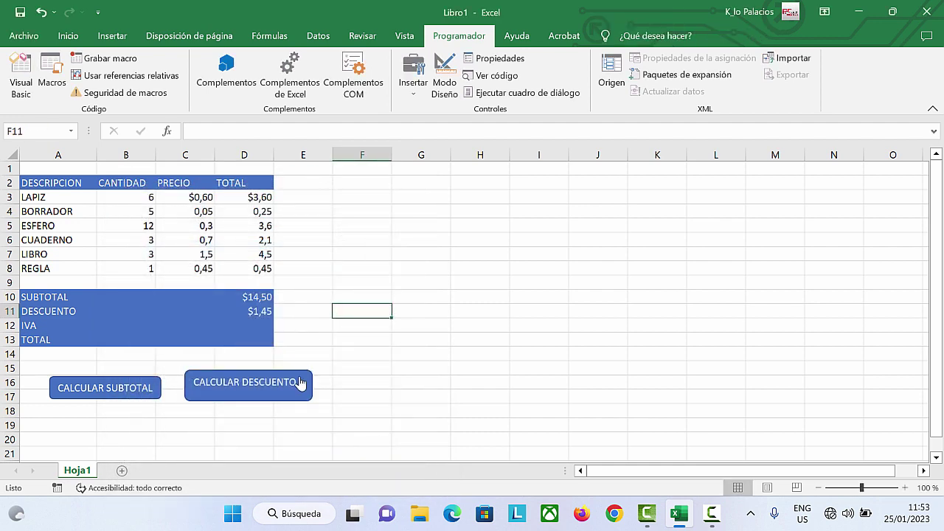
left_click(288, 389)
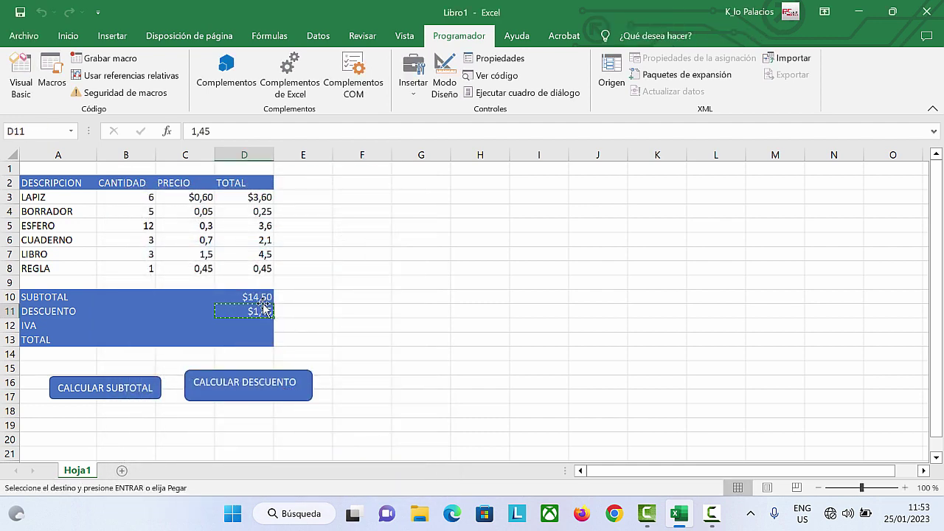
left_click(381, 324)
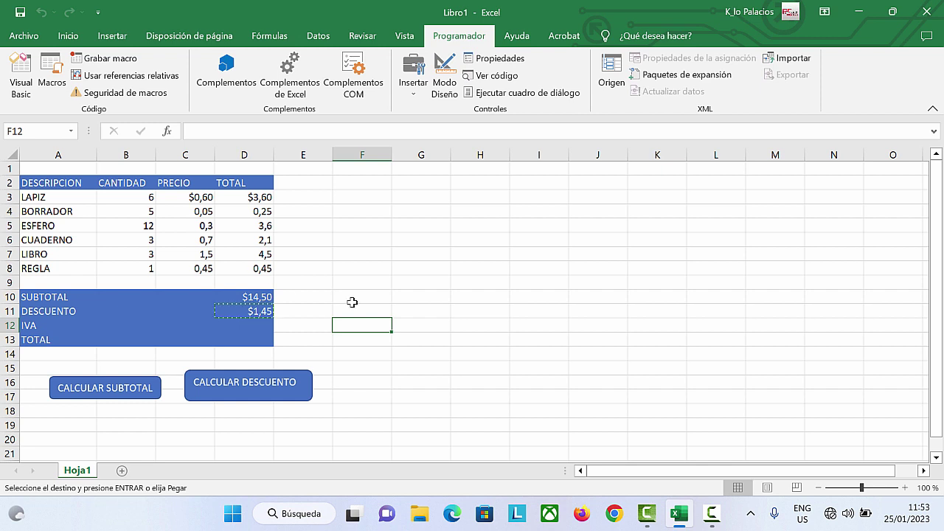
left_click(353, 300)
left_click(201, 257)
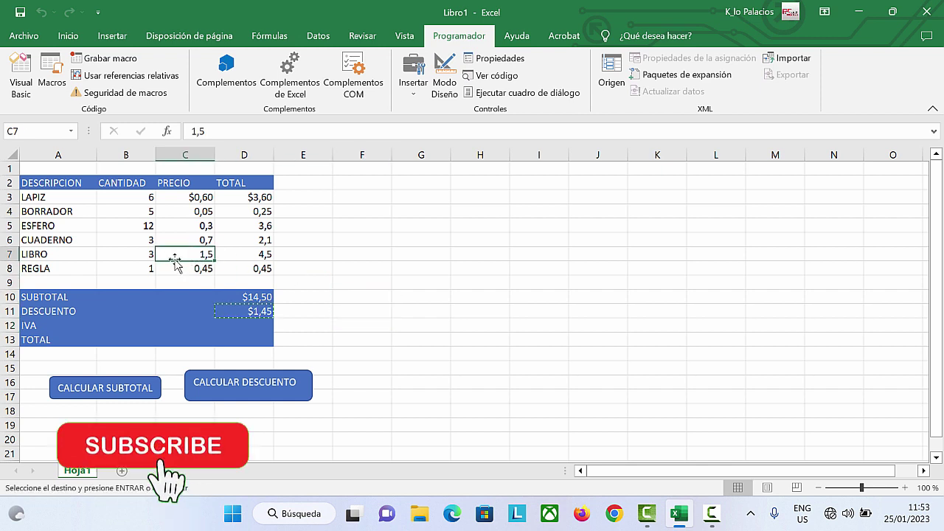
Change the ESFERO price in C5 to 0,80 and recalculate subtotal $20,50 and discount $2,05
left_click(207, 223)
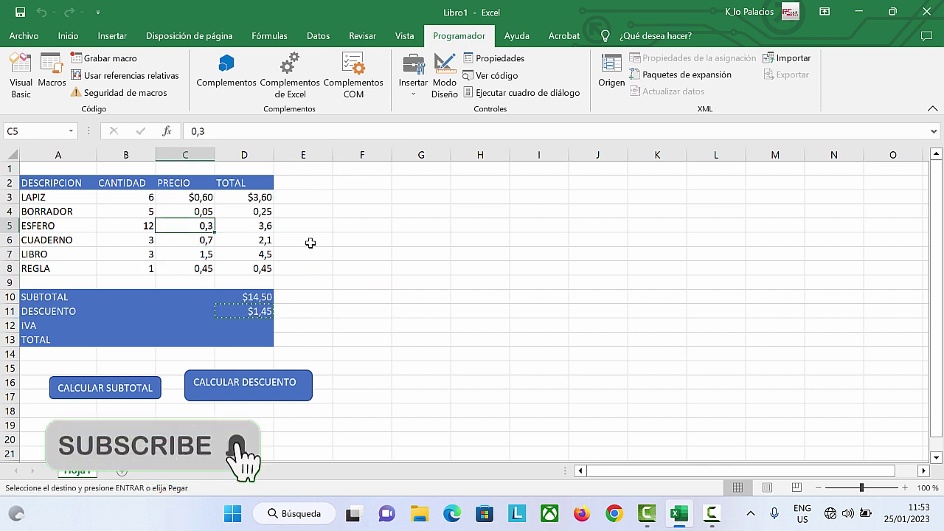
type("0,")
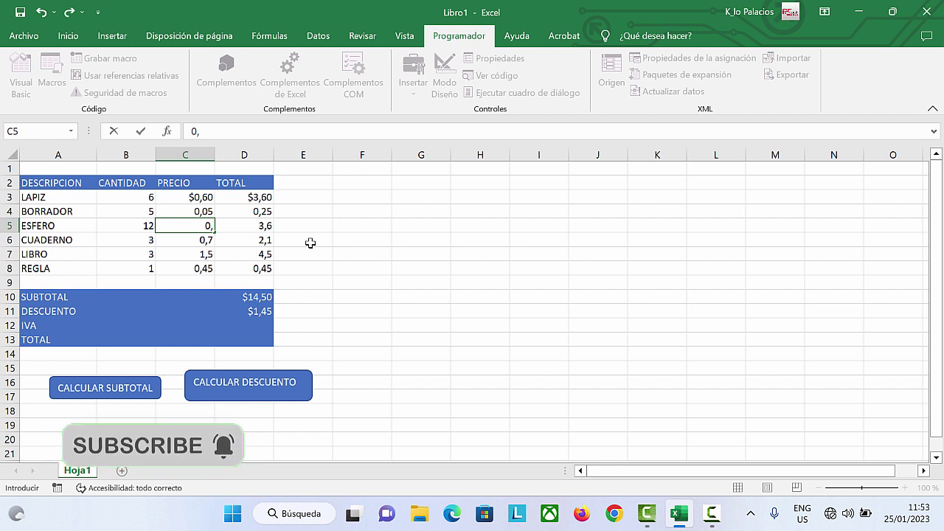
type("80")
left_click(313, 245)
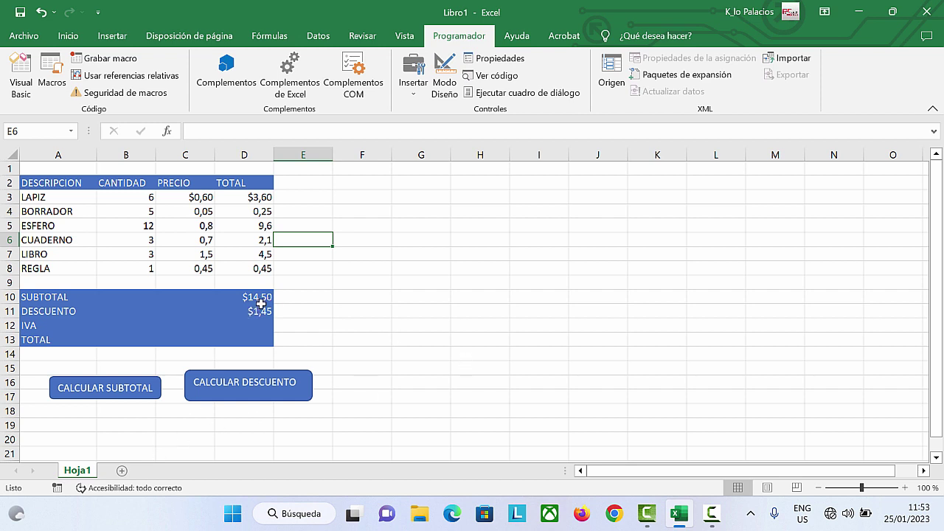
left_click(92, 393)
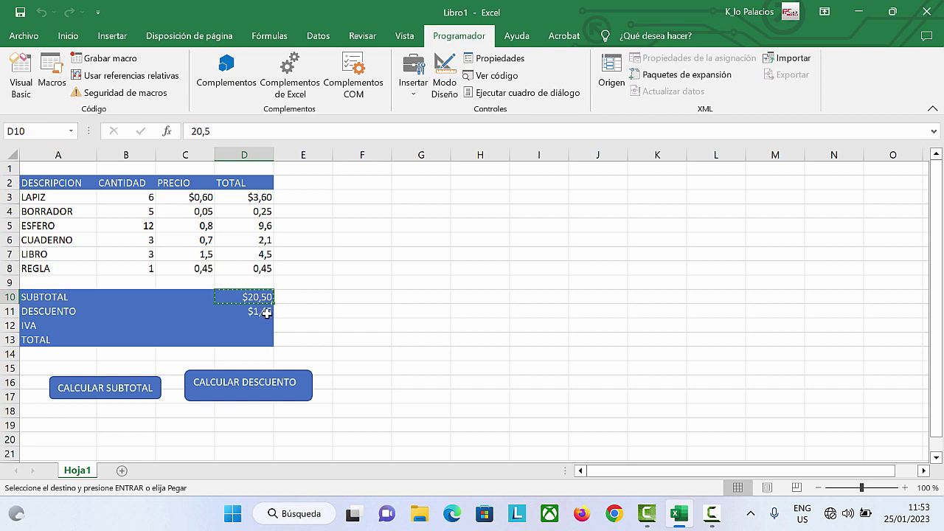
left_click(283, 400)
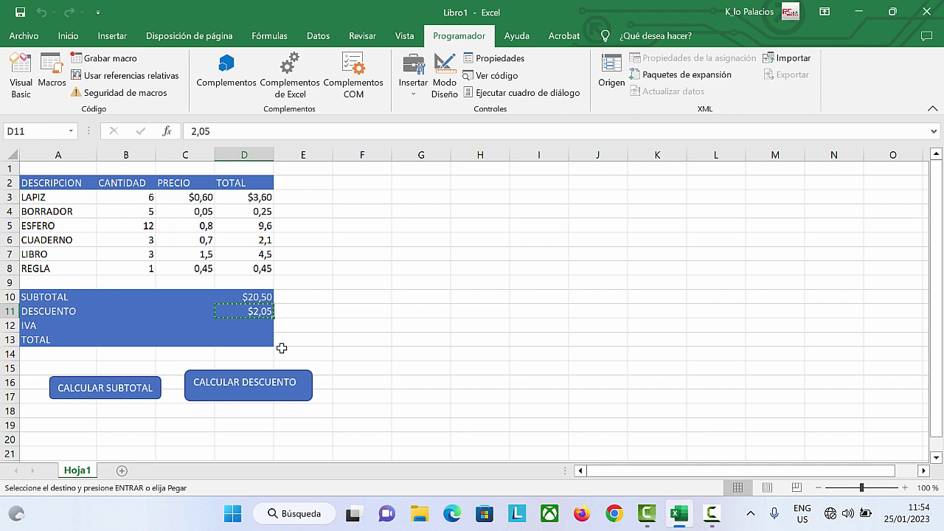
Draw rounded-rectangle buttons labelled IVA and TOTAL FINAL next to CALCULAR DESCUENTO
left_click(358, 384)
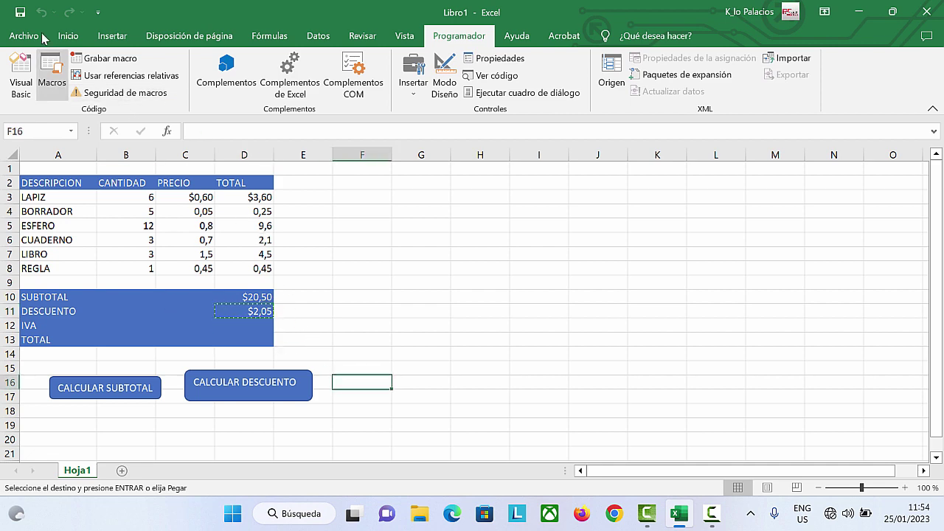
left_click(112, 36)
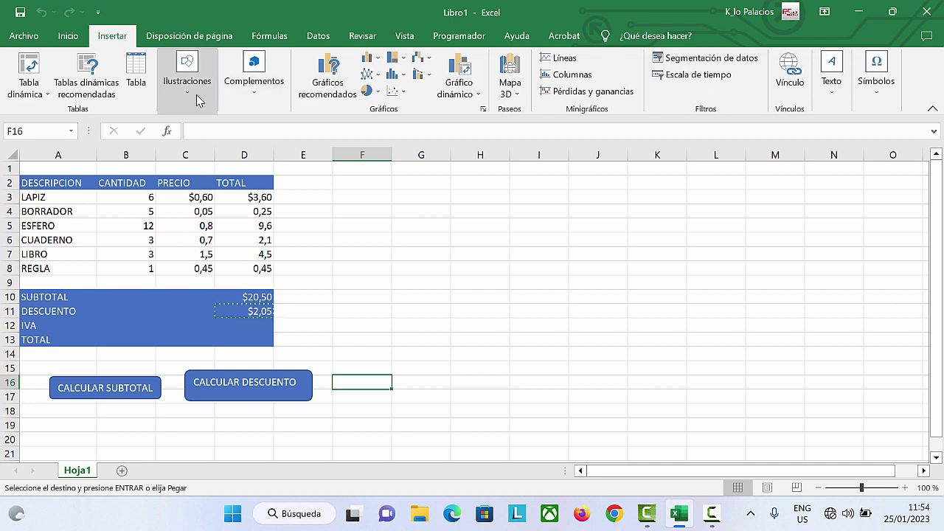
left_click(187, 77)
left_click(221, 168)
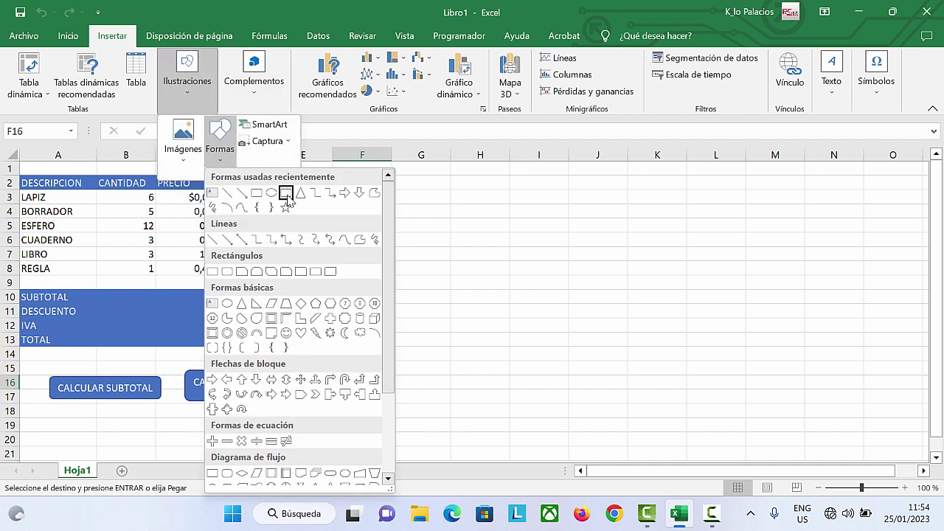
left_click(286, 191)
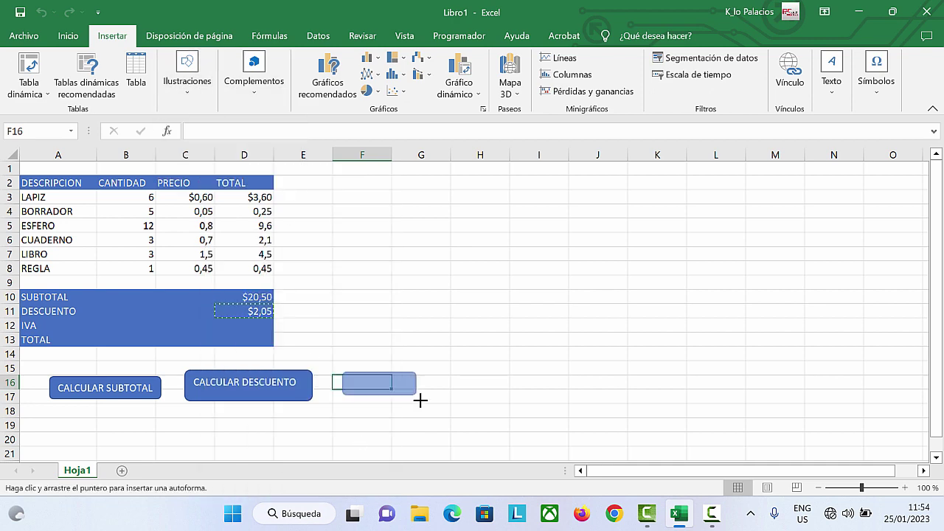
left_click_drag(345, 372, 433, 402)
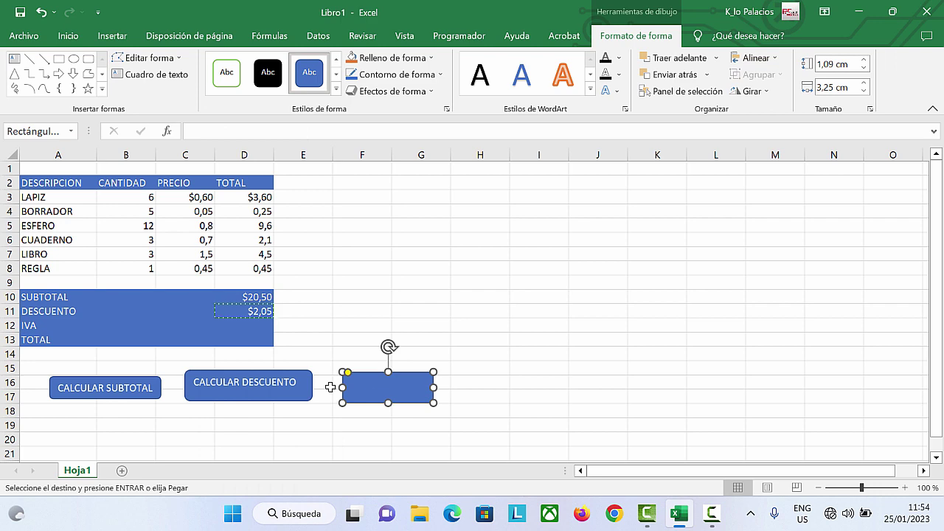
type("IVA")
mouse_move(434, 403)
left_mouse_down()
mouse_move(391, 396)
mouse_move(500, 407)
left_mouse_up()
type("TOTAL FINAL")
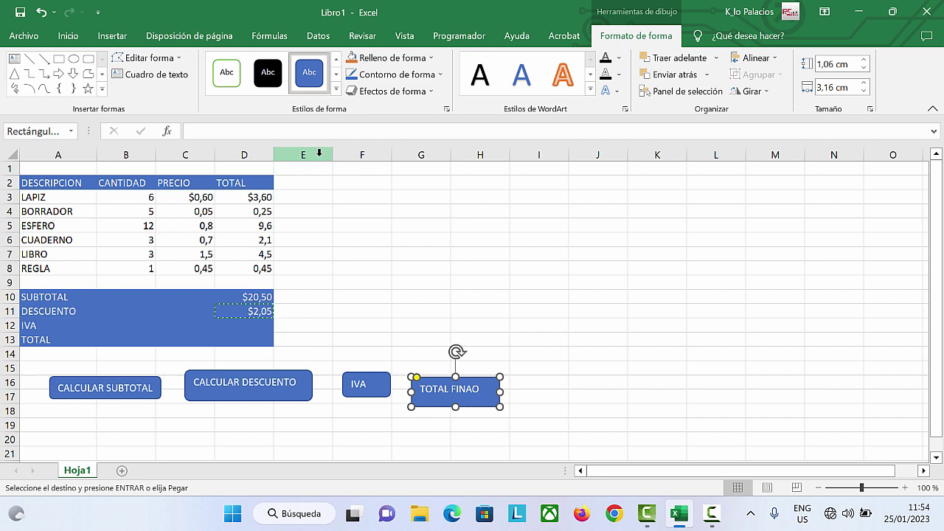
left_click(424, 355)
Shrink the TOTAL FINAL button and align it level with the IVA button
left_click(500, 407)
left_click_drag(500, 406, 491, 399)
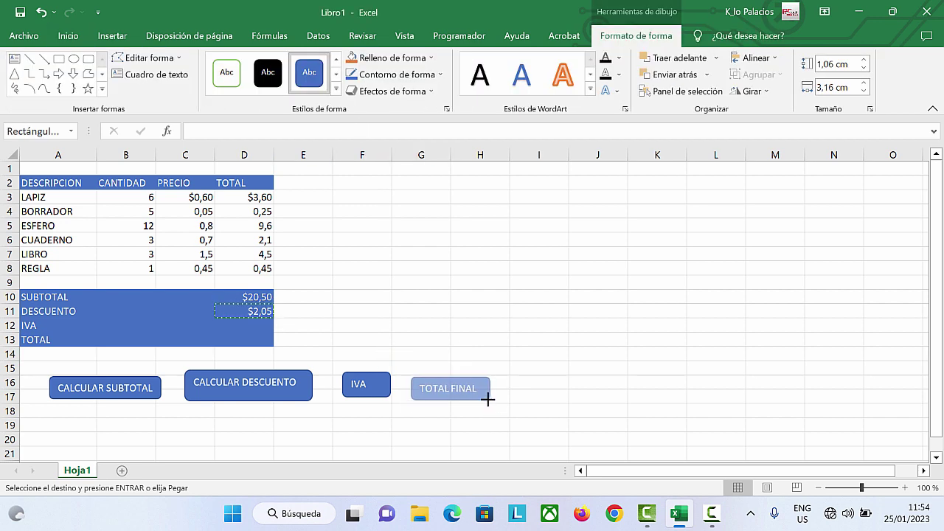
left_click(462, 389)
left_click_drag(417, 386, 413, 380)
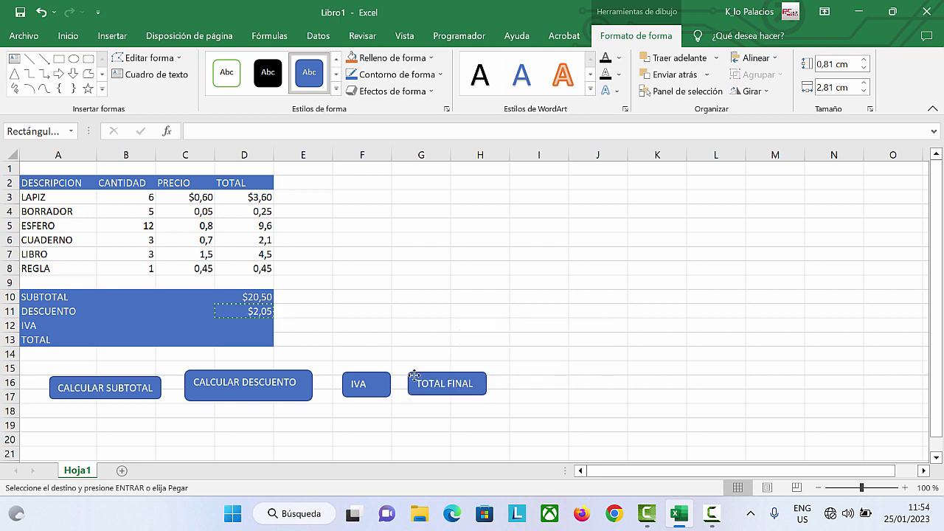
left_click(321, 276)
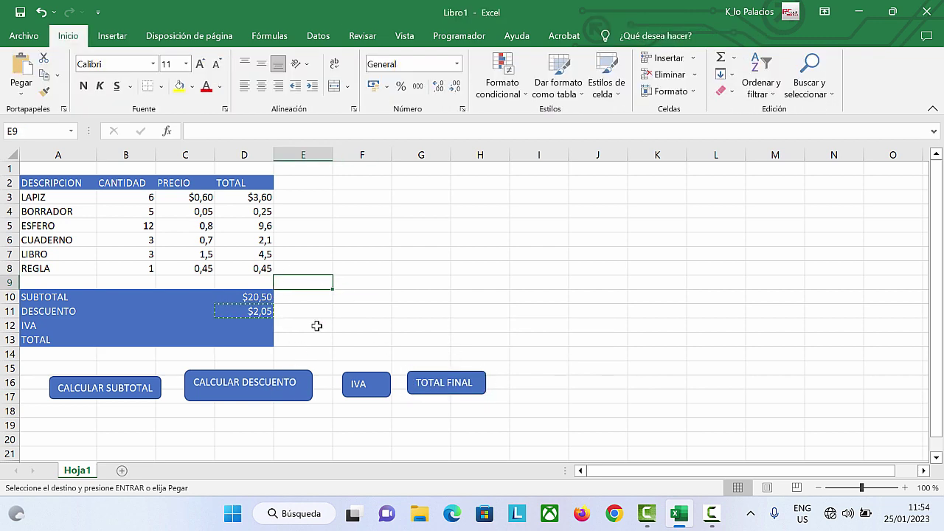
Start recording a new macro for the IVA calculation
left_click(443, 37)
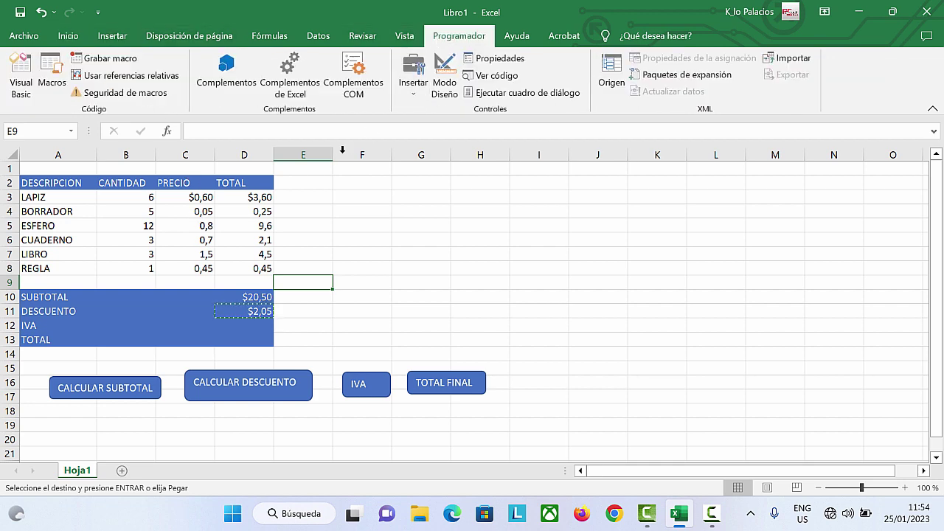
left_click(94, 59)
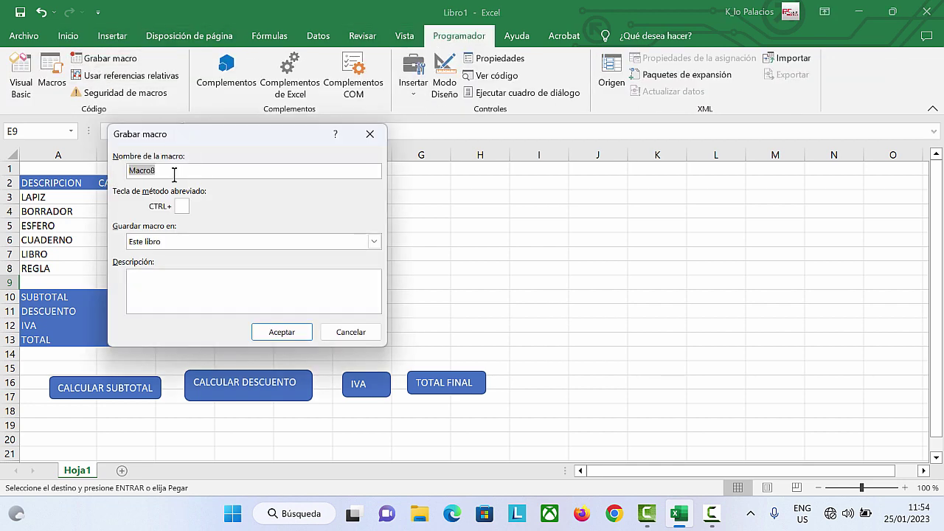
key("BackSpace")
left_click(283, 331)
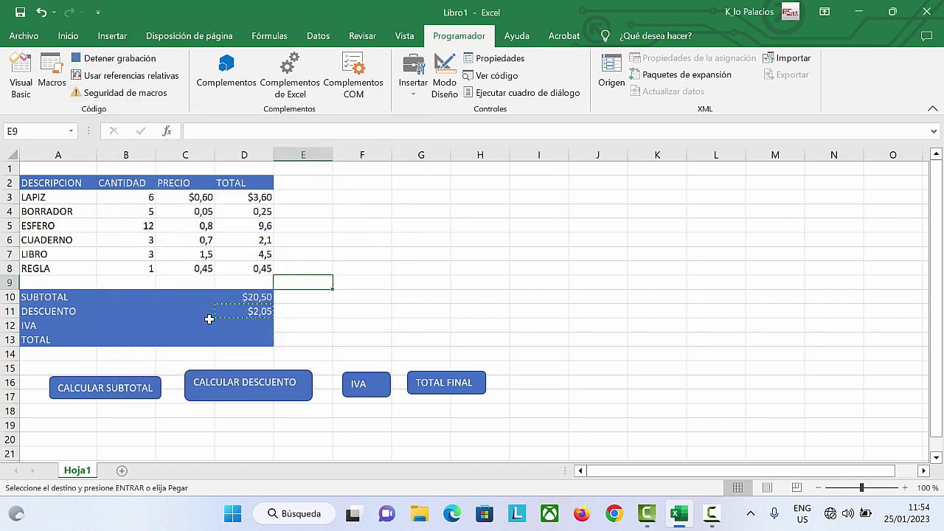
Enter the IVA formula =D10*0,12 in D12
left_click(237, 325)
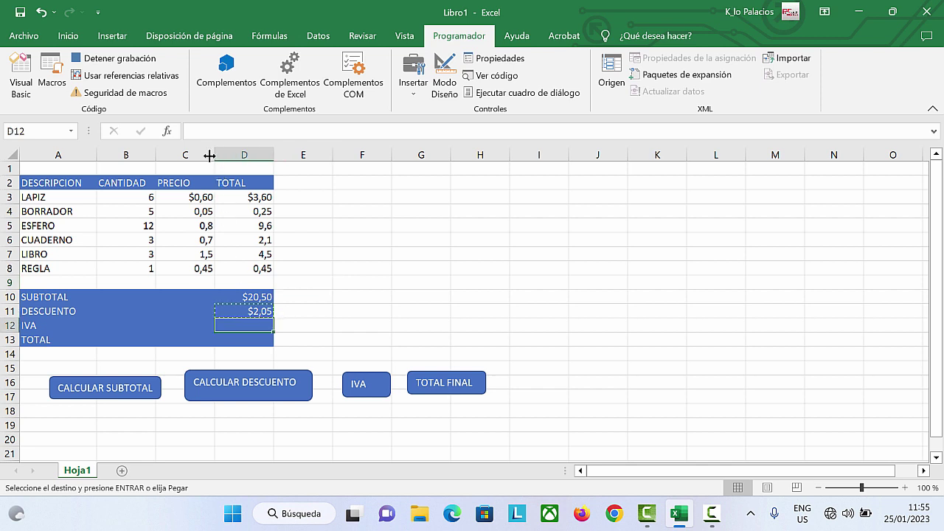
left_click(205, 131)
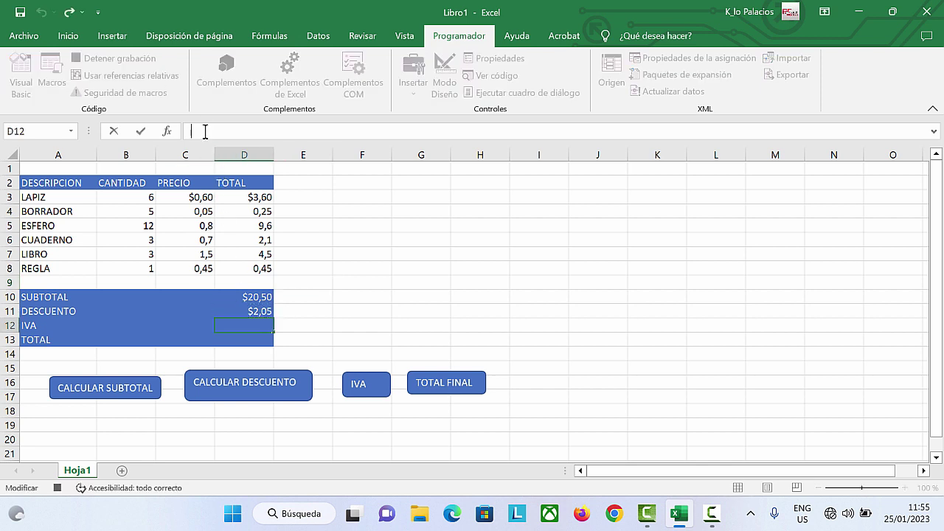
type("=")
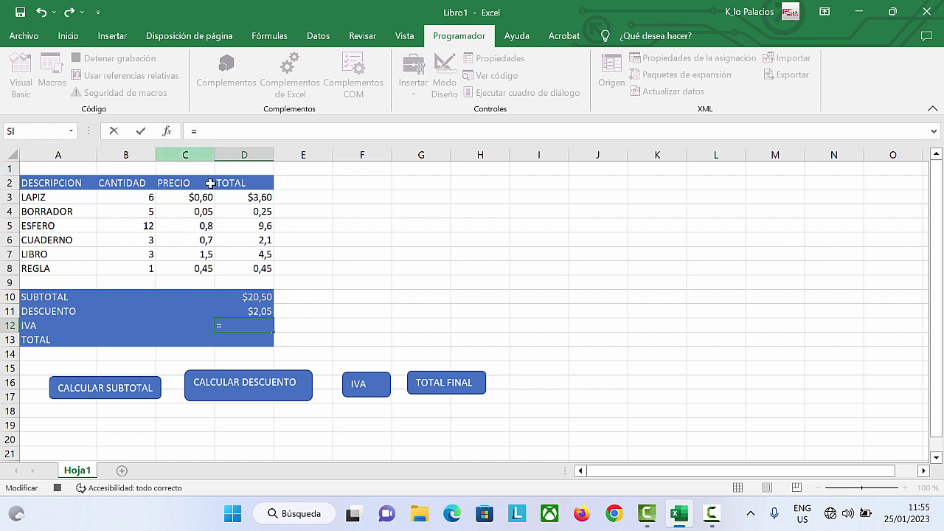
left_click(245, 296)
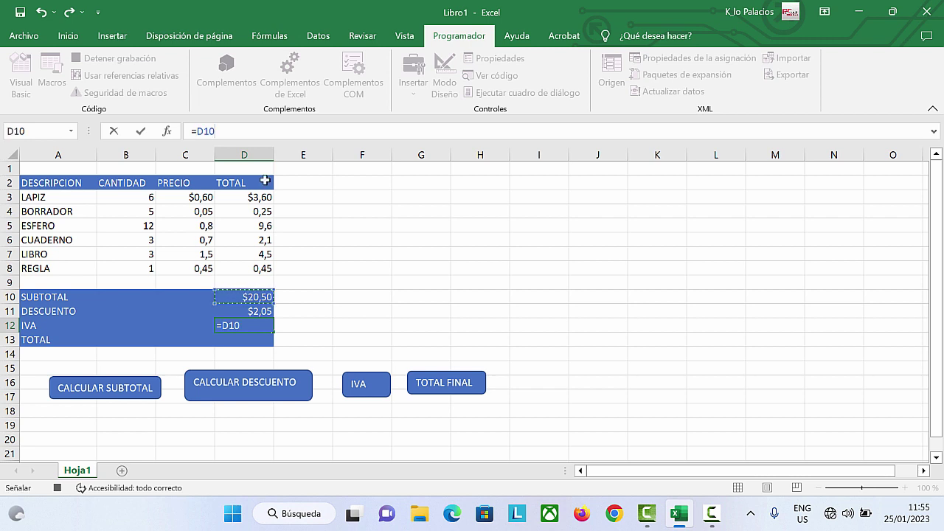
type("*")
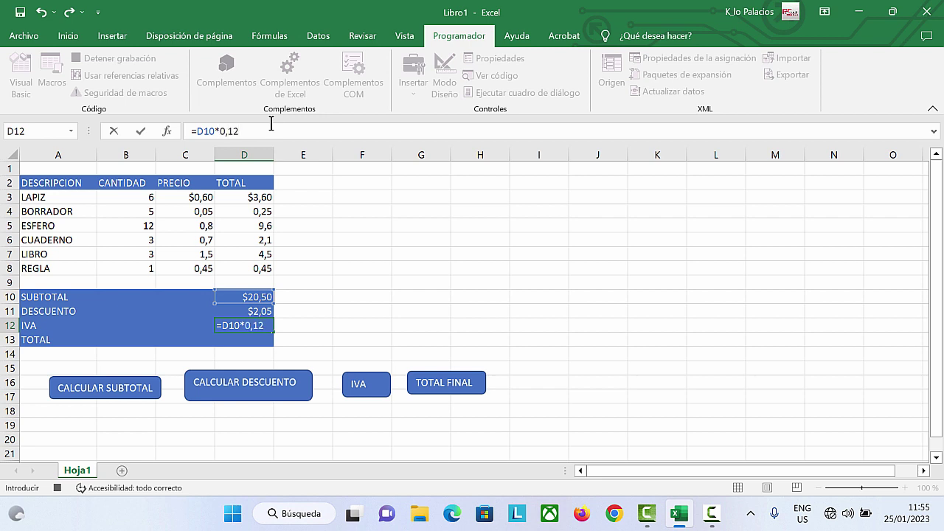
key("Return")
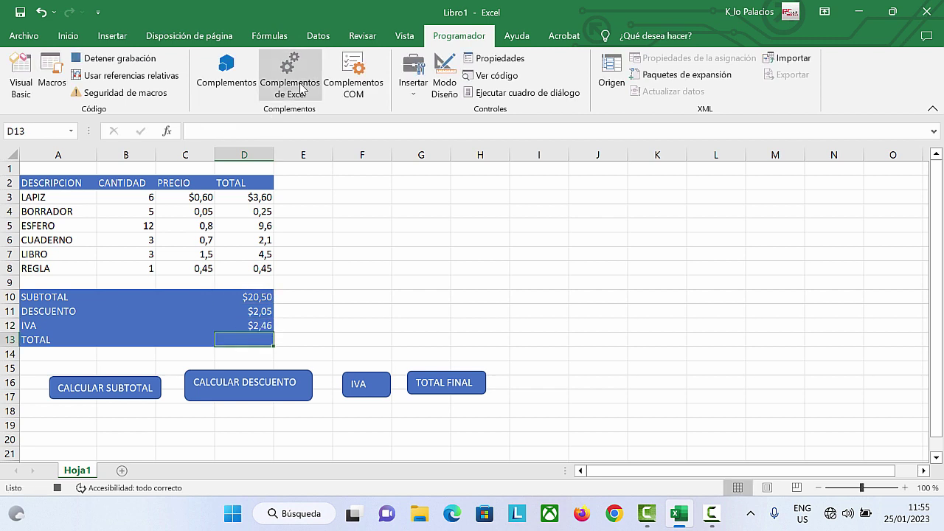
Paste D12 onto itself as the plain value $2,46 and stop recording
left_click(257, 328)
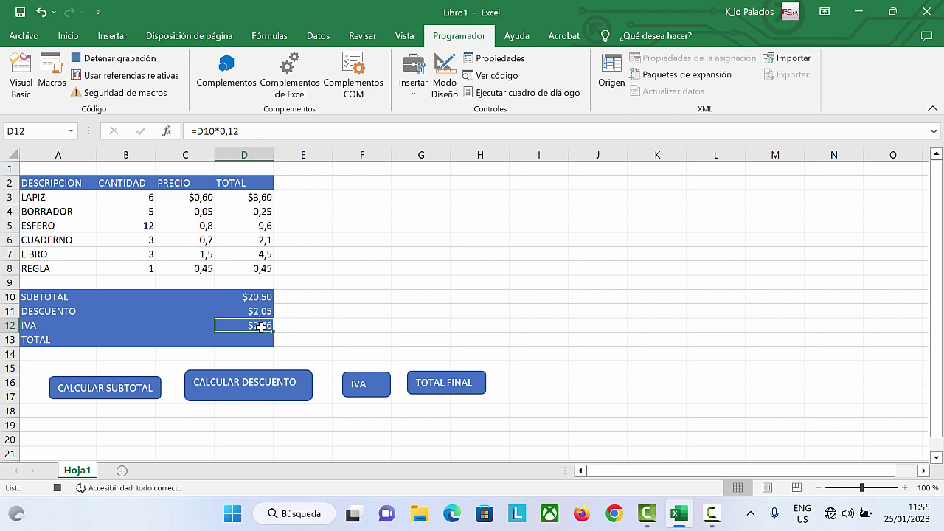
key("ctrl+c")
right_click(261, 327)
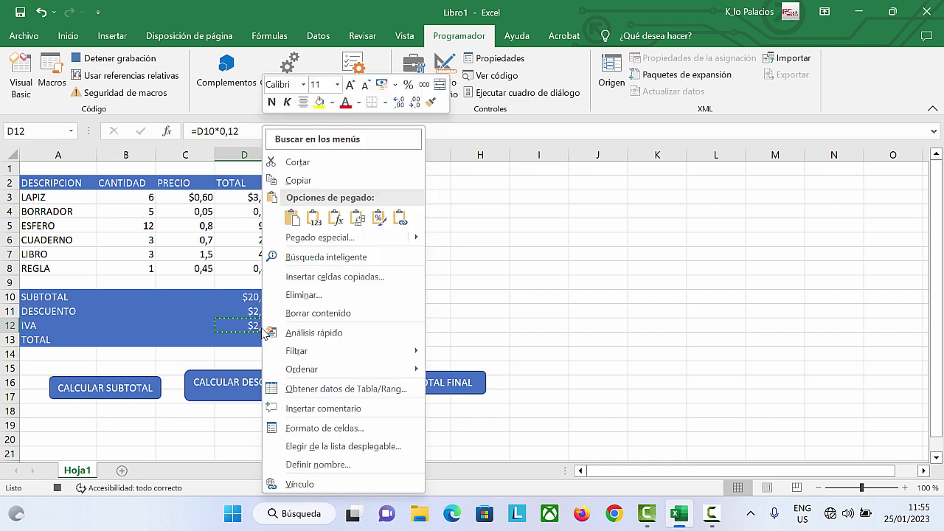
left_click(320, 237)
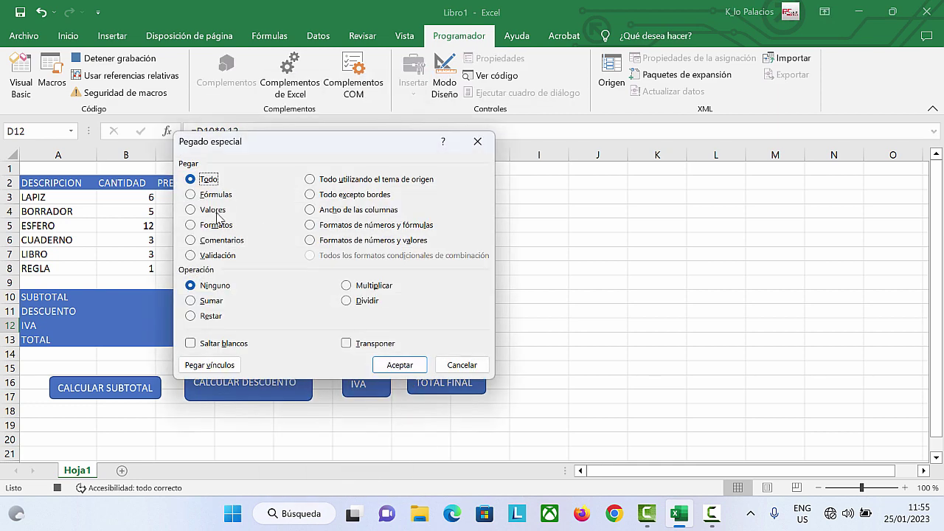
left_click(191, 209)
left_click(399, 365)
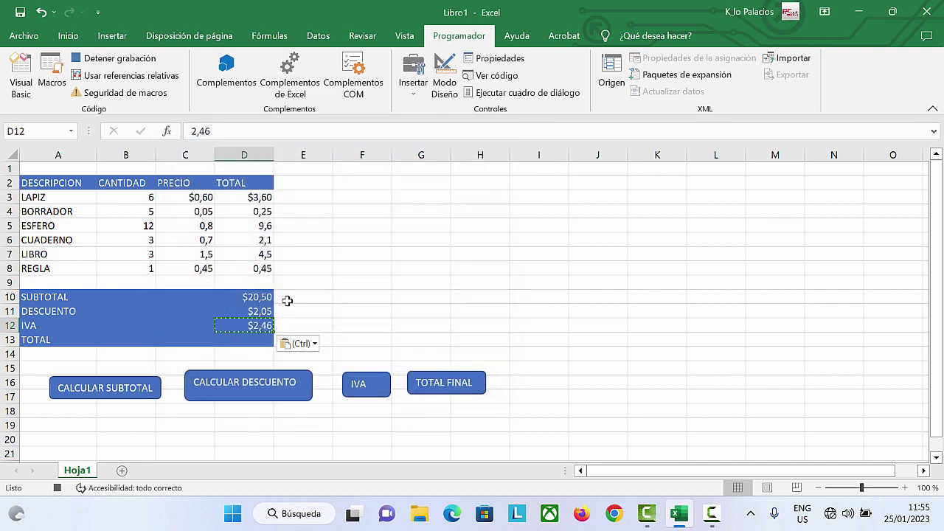
left_click(373, 300)
left_click(112, 59)
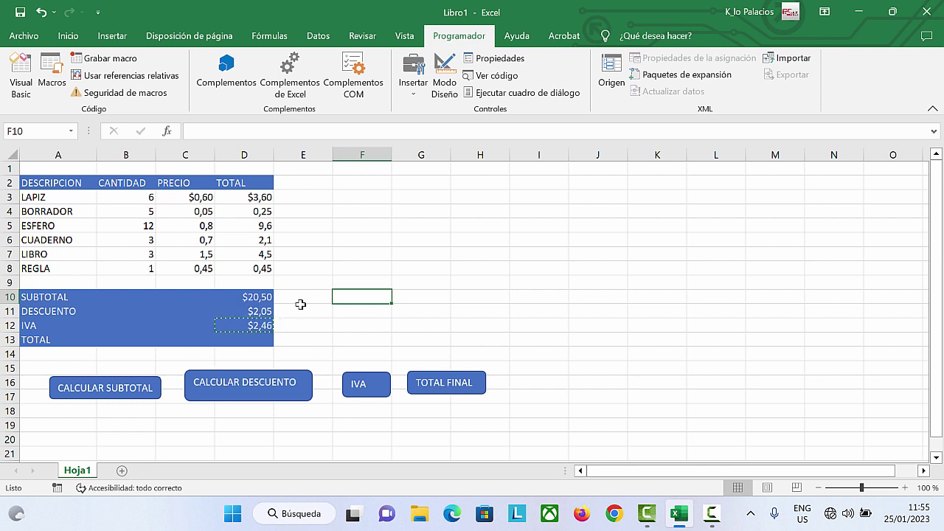
Assign the IVA macro to the IVA button shape
double_click(317, 312)
left_click(360, 383)
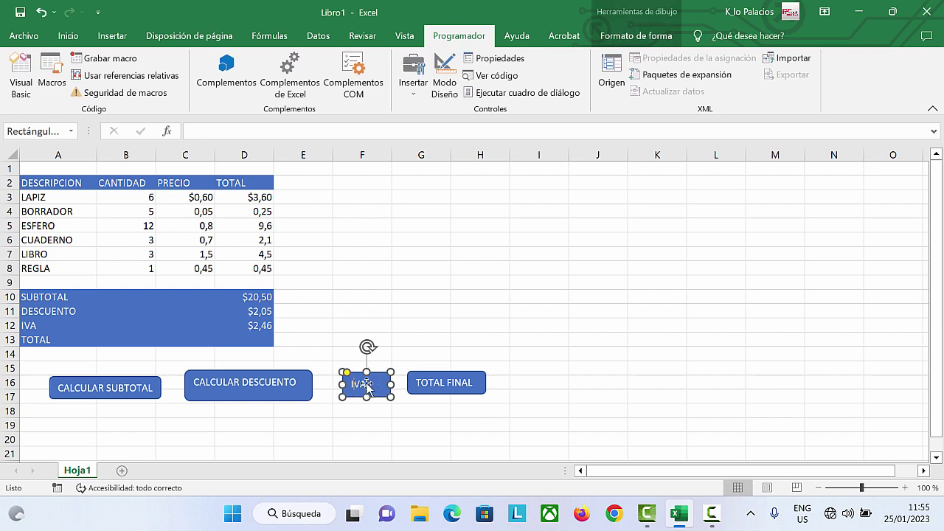
right_click(362, 384)
left_click(402, 337)
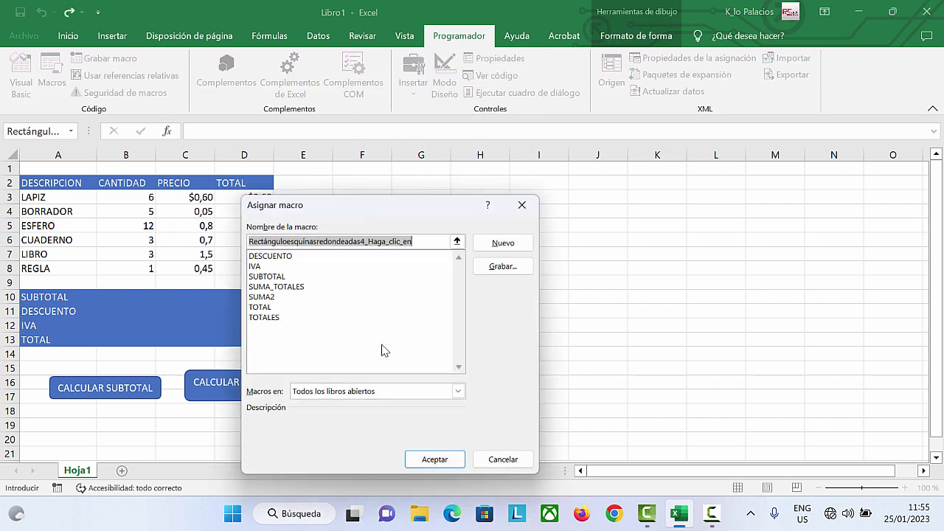
left_click(254, 265)
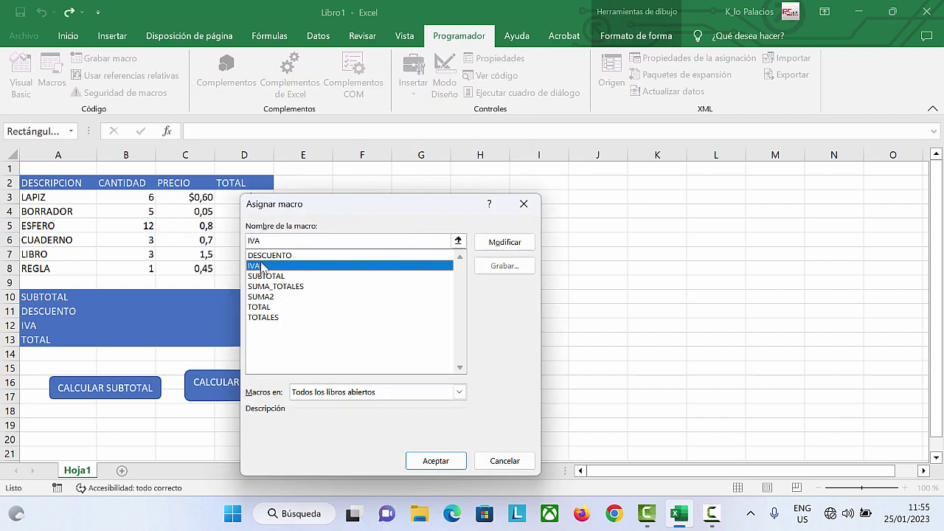
left_click(431, 458)
key("Escape")
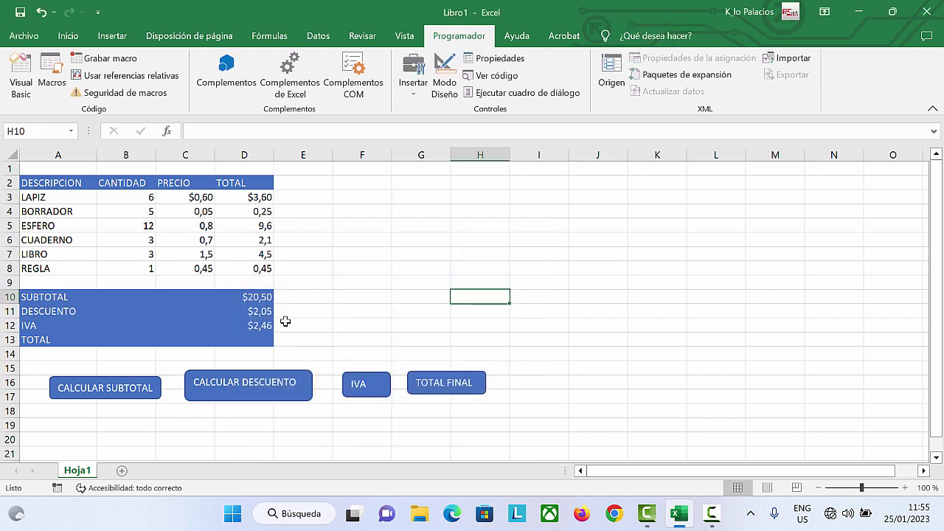
Set the REGLA quantity in B8 to 13 and rerun subtotal, discount and IVA ($25,90, $2,59, $3,11)
left_click(142, 265)
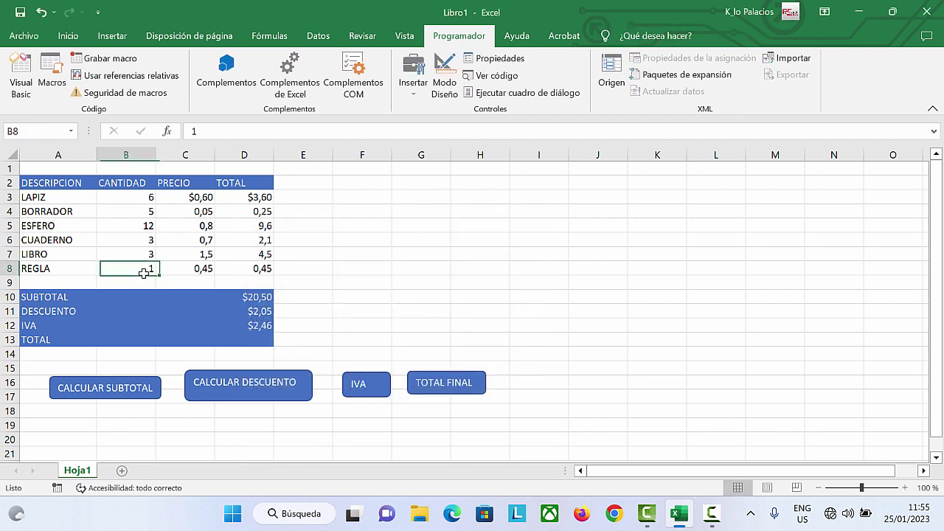
key("F2")
type("3")
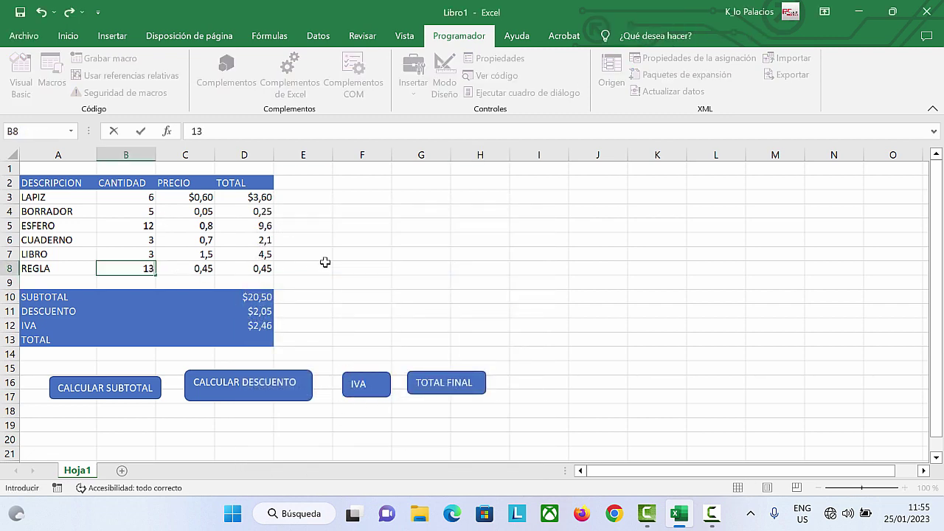
left_click(324, 266)
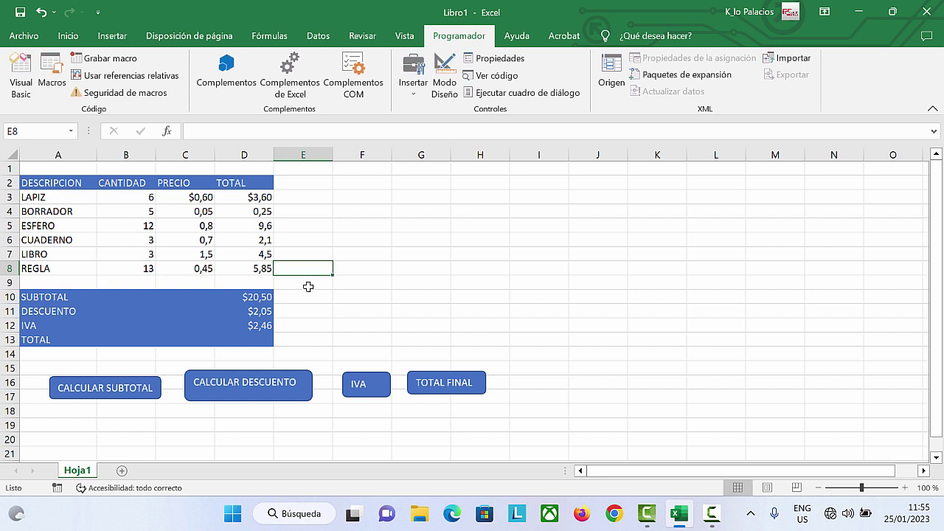
left_click(129, 388)
left_click(223, 391)
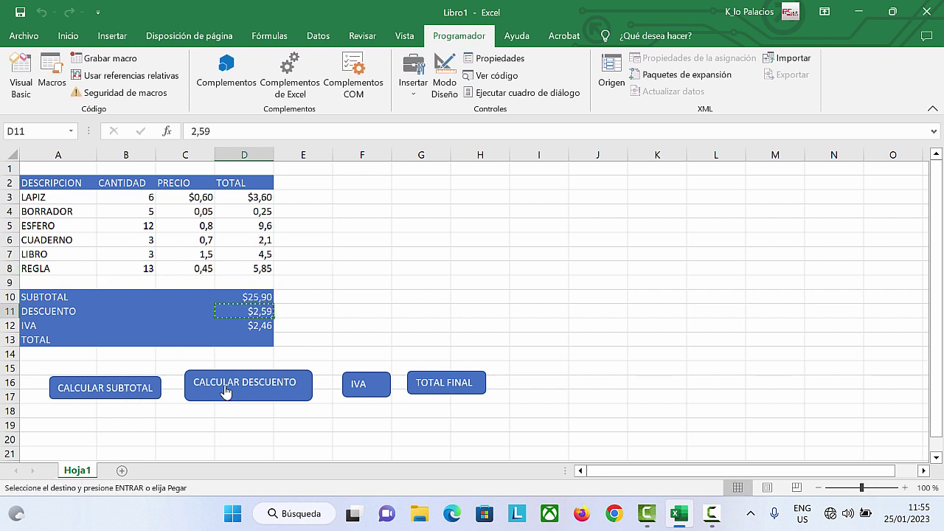
left_click(352, 385)
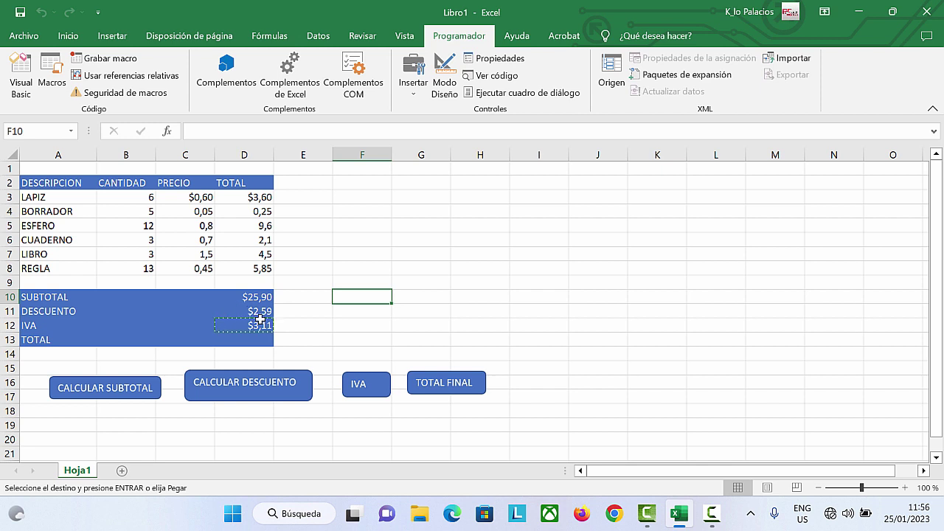
left_click(442, 384, "ctrl")
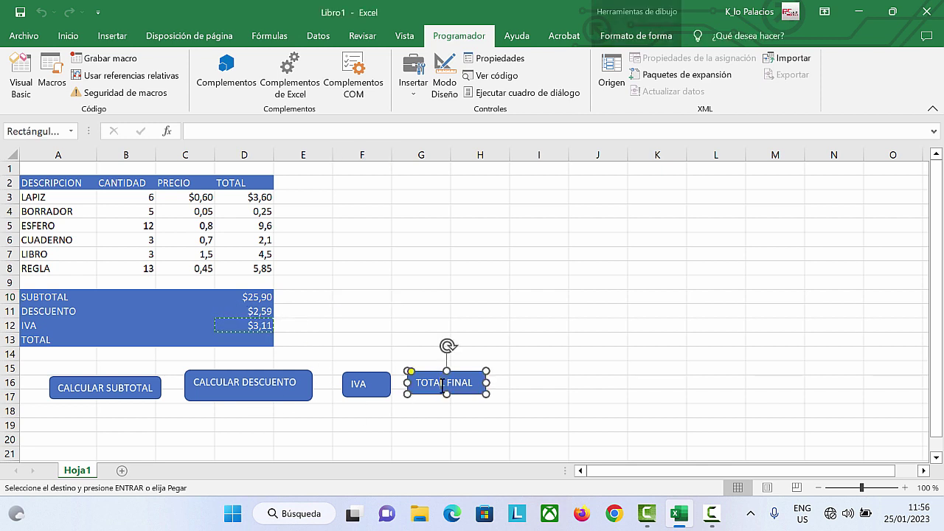
left_click(236, 343)
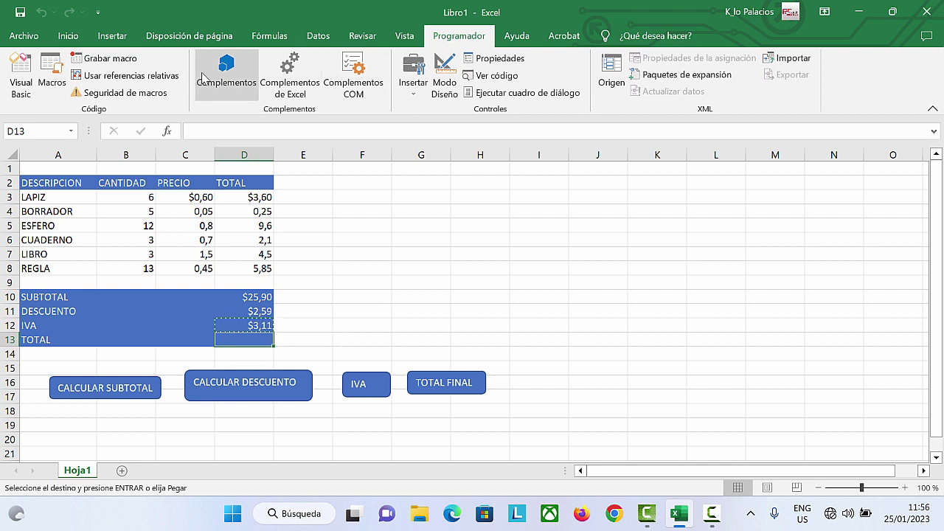
Begin recording a macro named TOTAL_FINAL with D13 selected
left_click(137, 64)
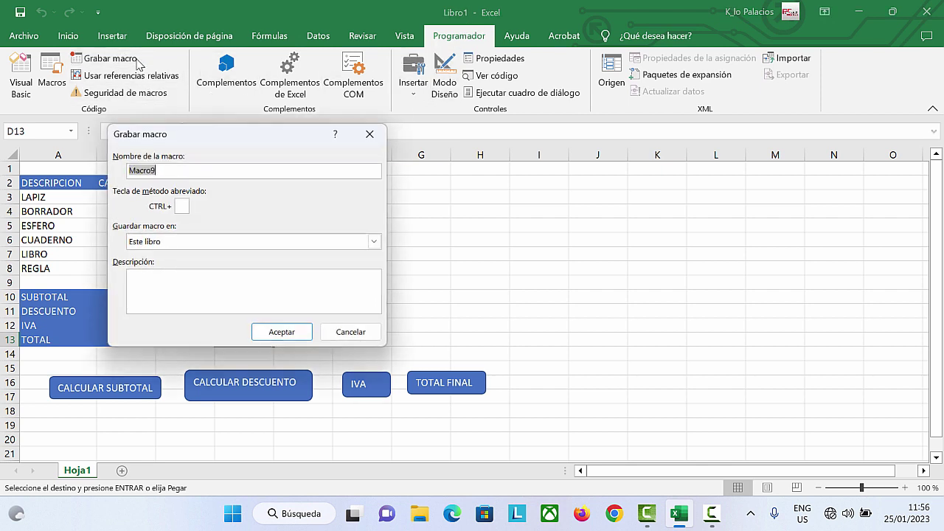
type("TOTAL_FINAL")
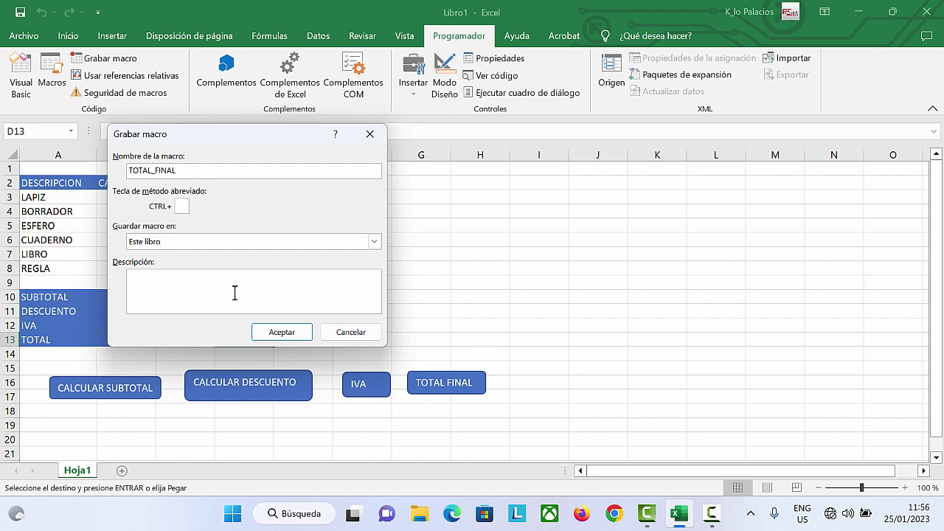
left_click(281, 331)
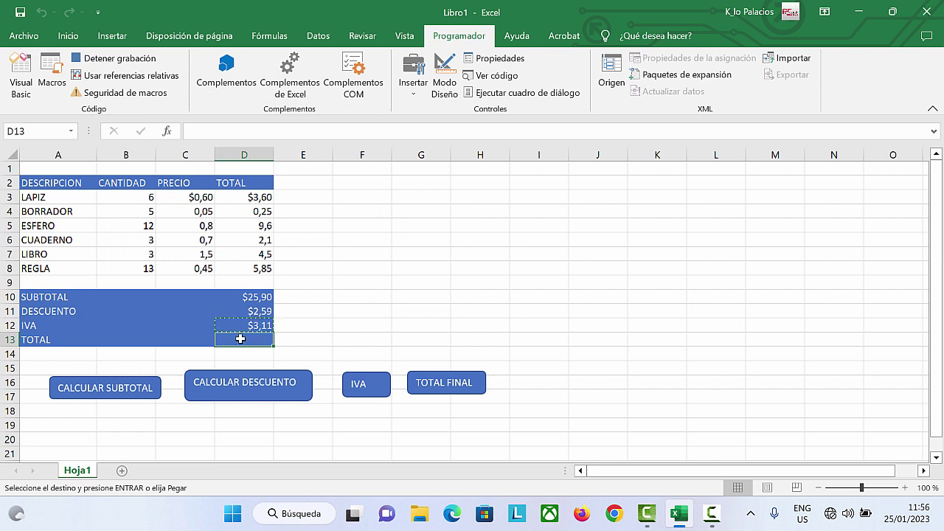
Enter =D10-D11+D12 in D13, giving a final total of $26,42
left_click(213, 132)
type("=")
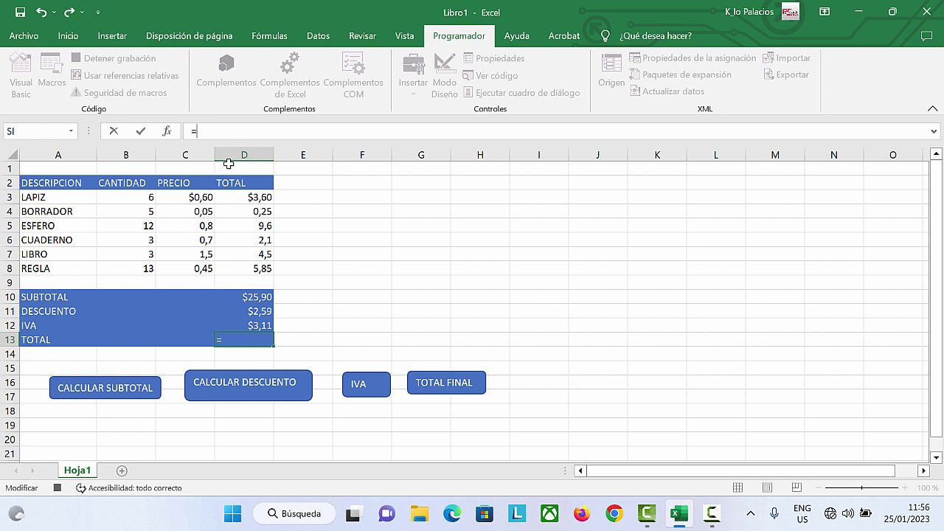
left_click(251, 296)
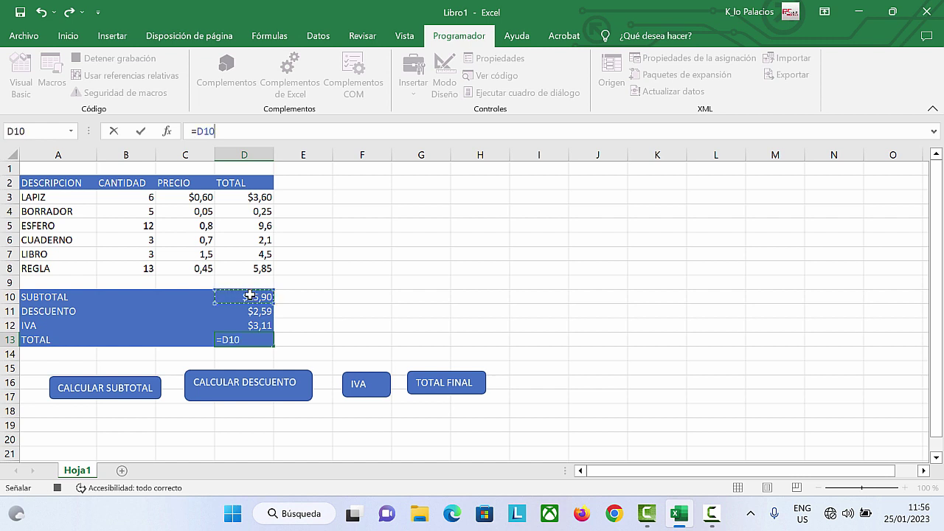
type("-")
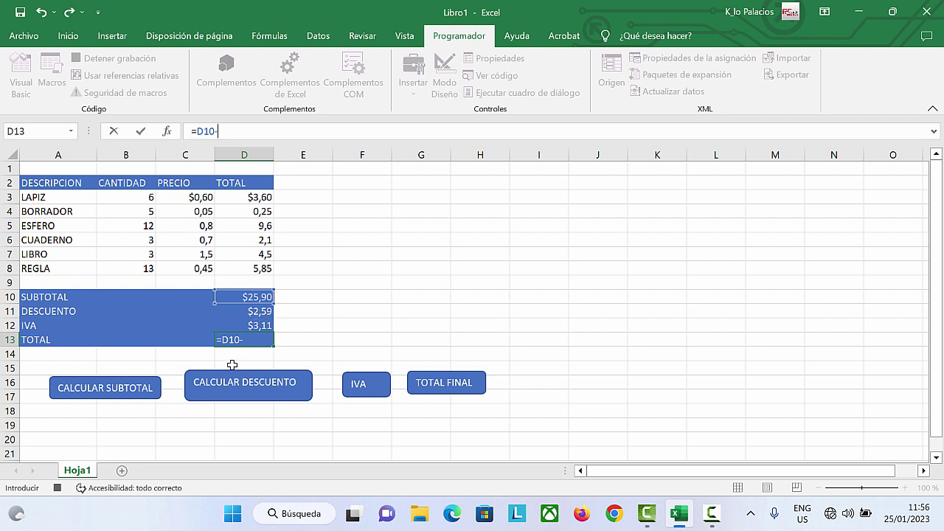
left_click(255, 312)
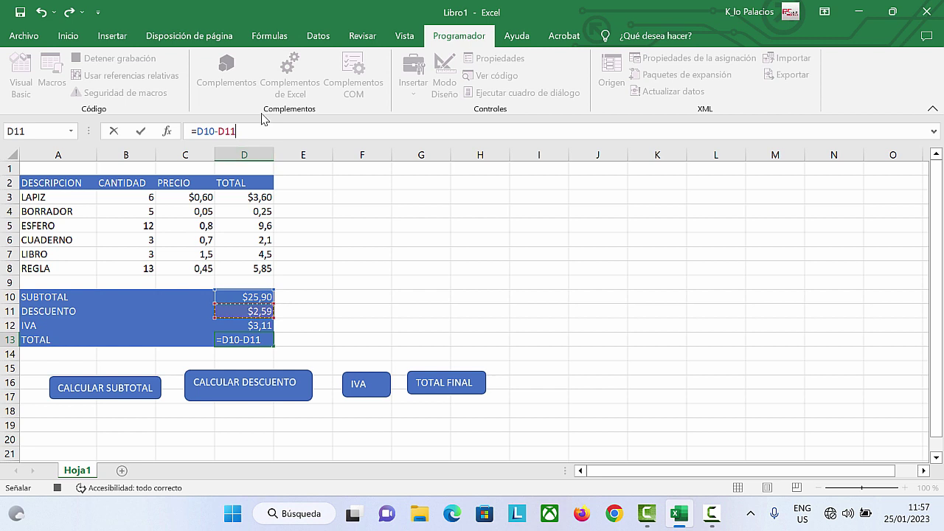
type("+")
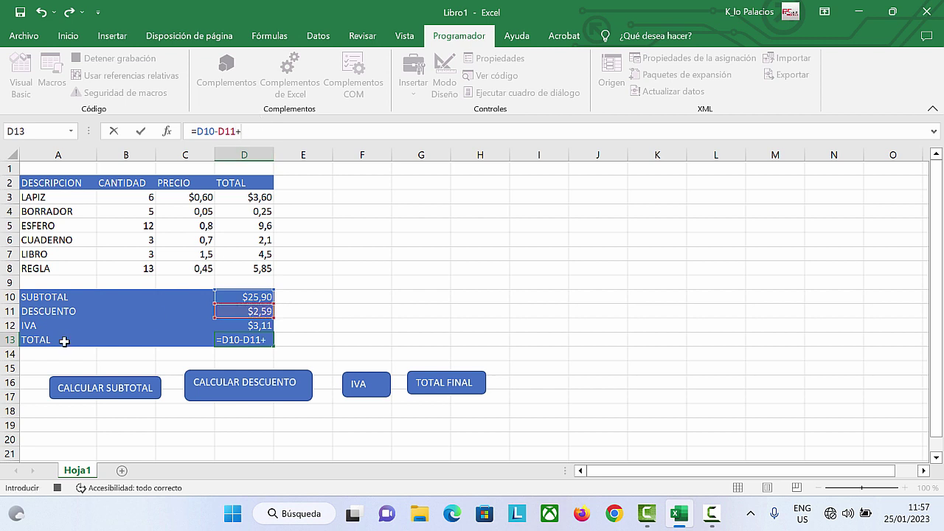
left_click(264, 328)
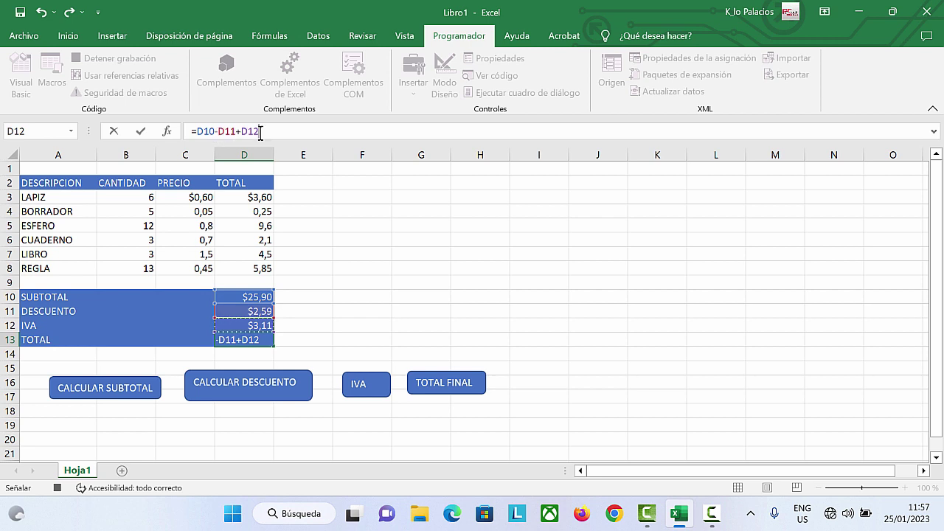
key("Return")
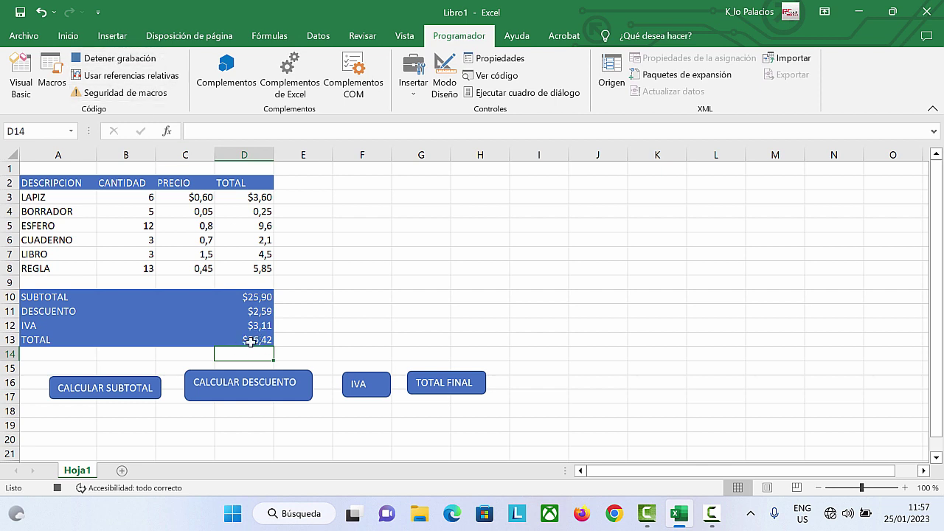
left_click(250, 342)
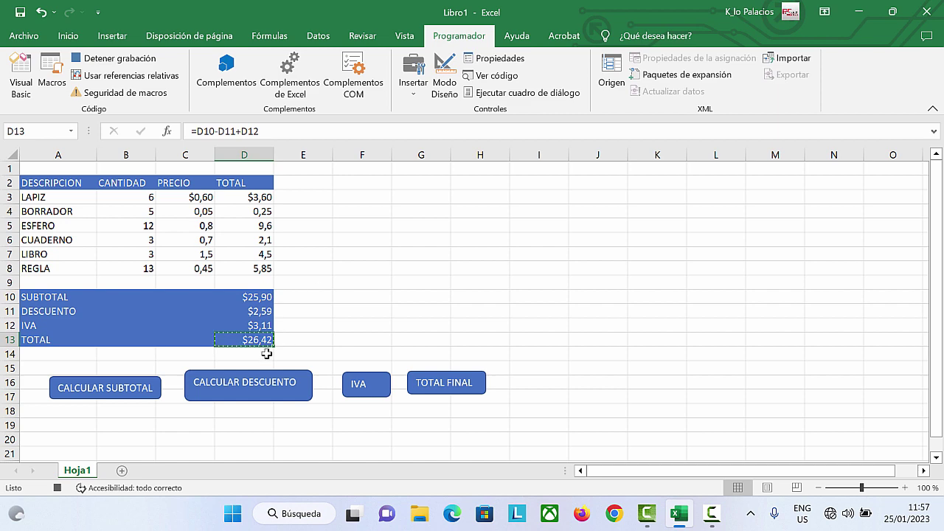
Paste D13 back as a plain value and stop recording the TOTAL_FINAL macro
right_click(234, 341)
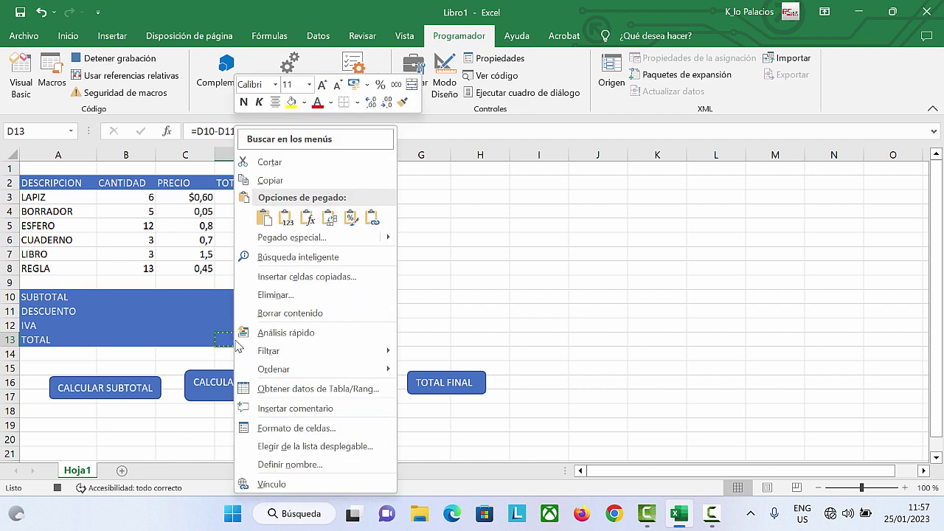
left_click(292, 237)
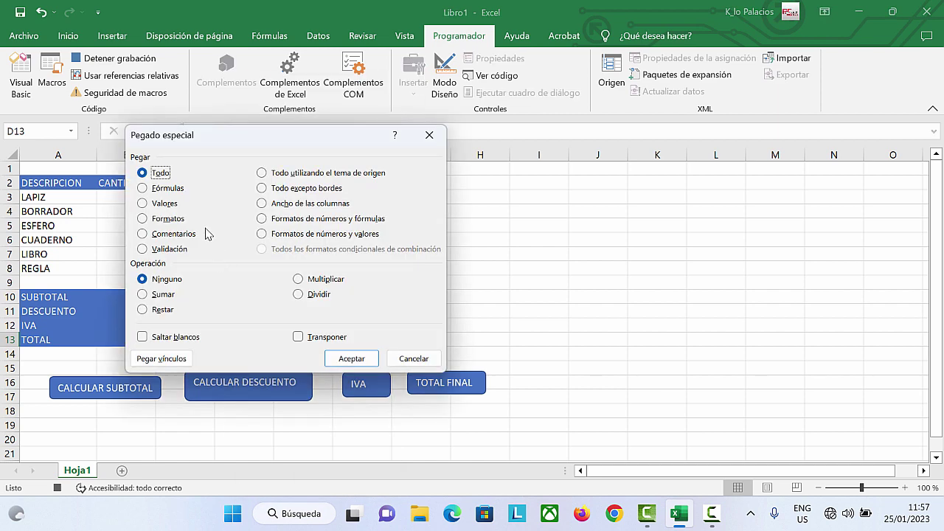
left_click(144, 204)
left_click(343, 359)
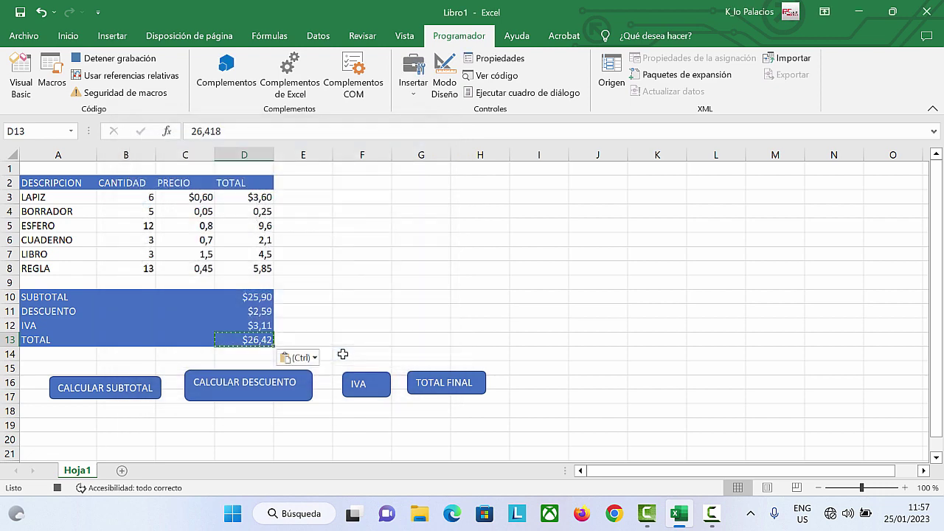
left_click(118, 59)
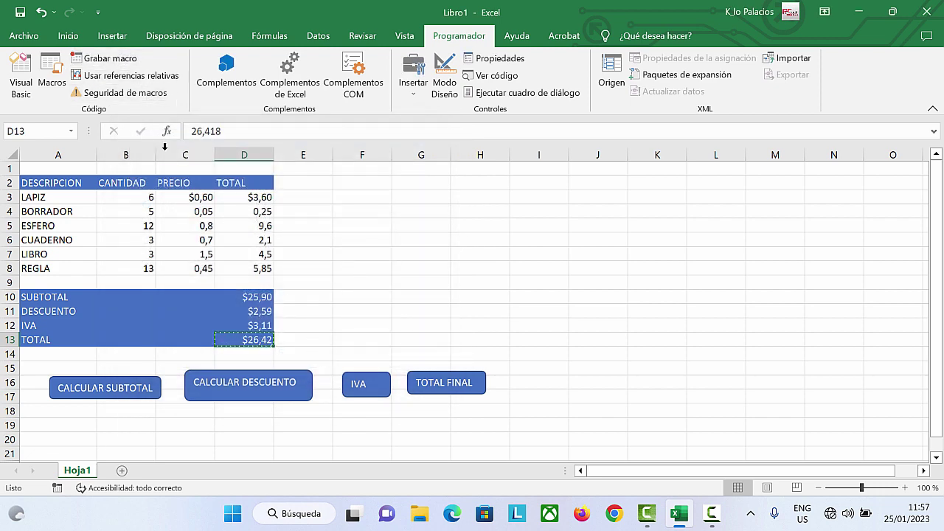
Change the LIBRO quantity in B7 to 35
double_click(147, 252)
type("5")
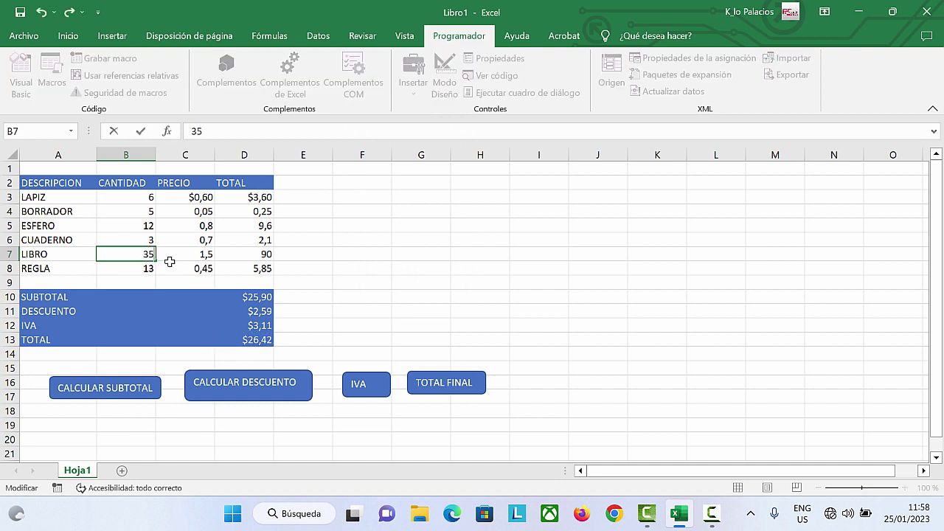
left_click(329, 244)
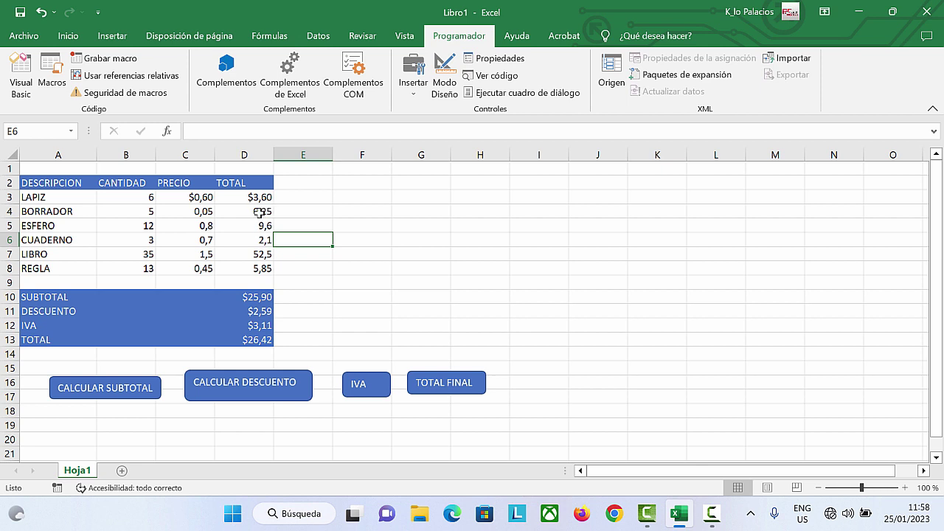
Format D4:D8 as Moneda with the $ Español (Ecuador) symbol
left_click_drag(260, 211, 260, 269)
right_click(256, 246)
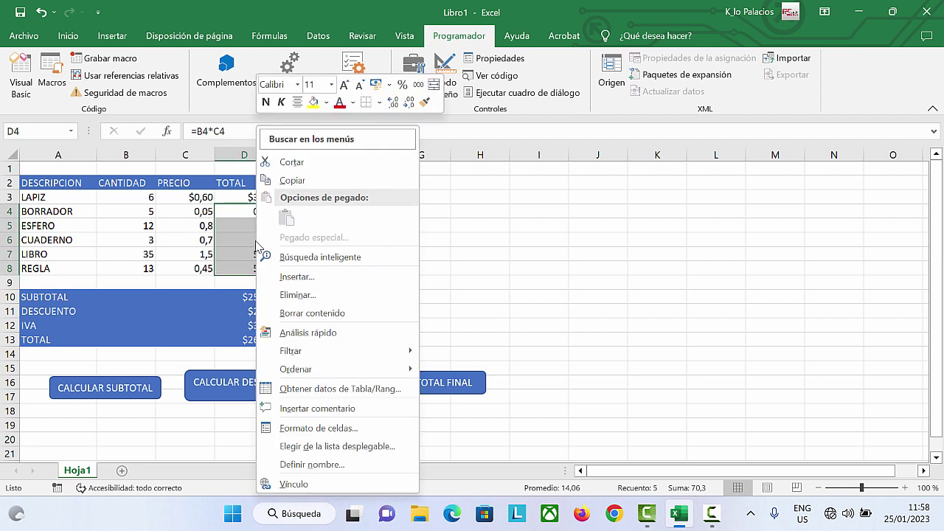
left_click(302, 428)
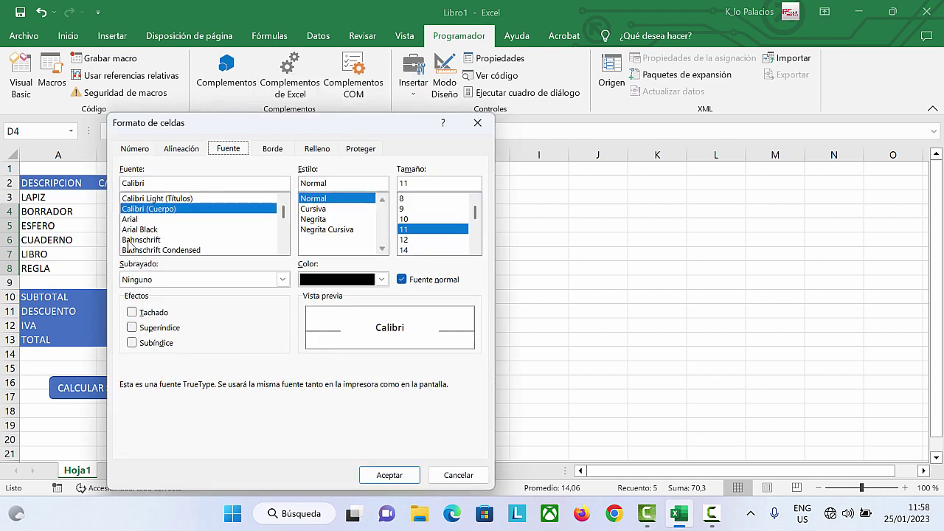
left_click(135, 150)
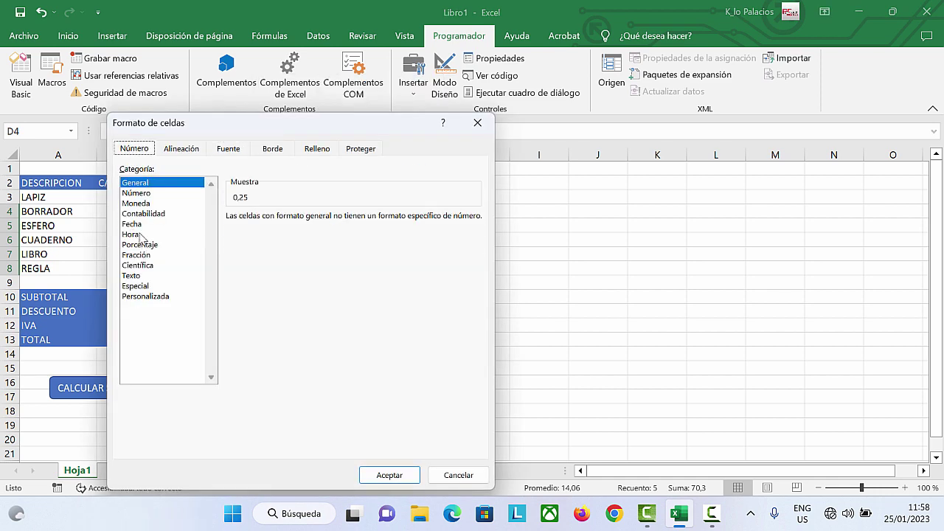
left_click(140, 203)
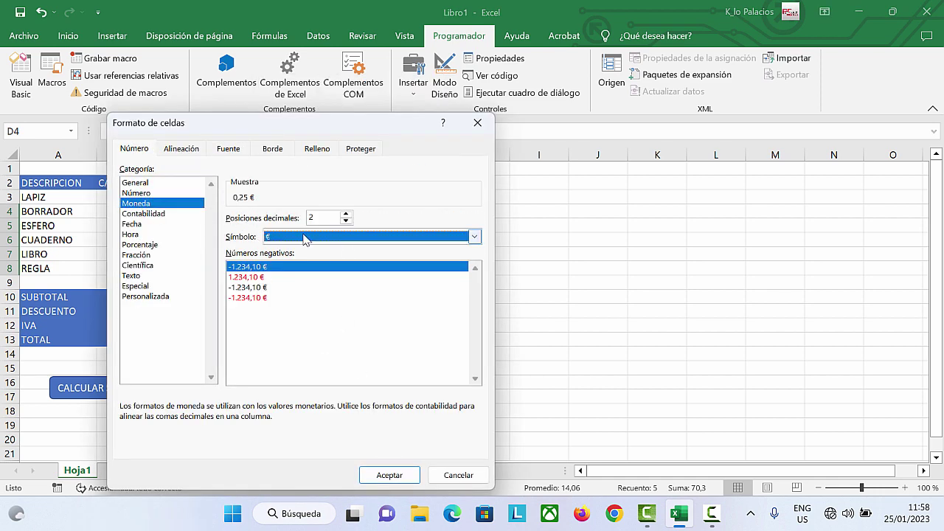
left_click(305, 236)
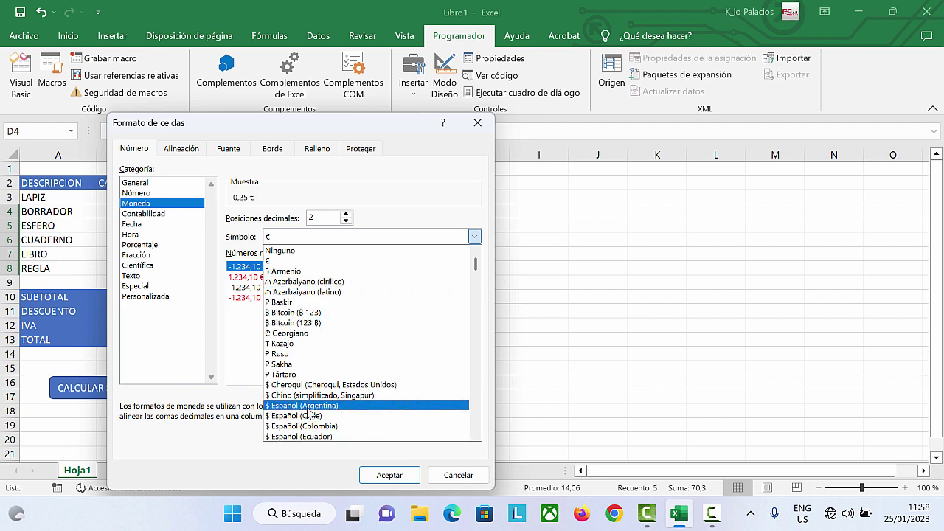
left_click(304, 437)
left_click(383, 473)
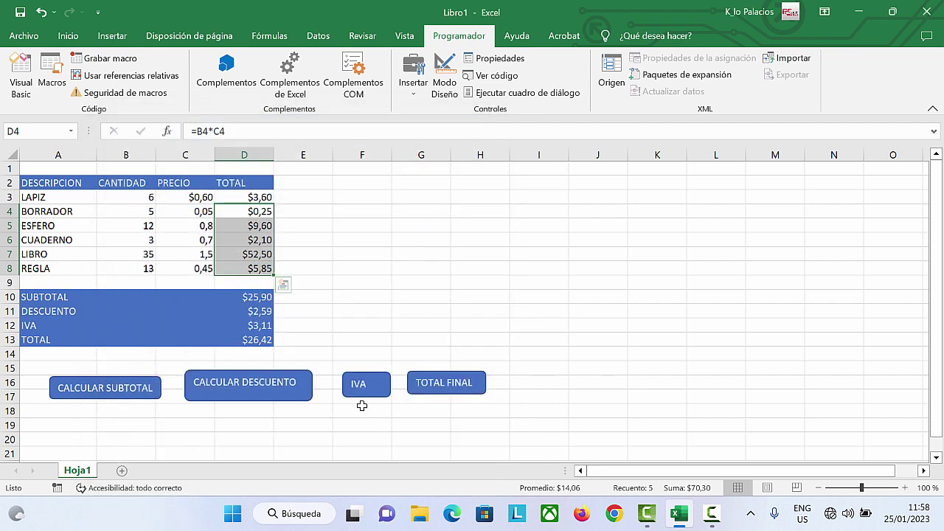
left_click(260, 240)
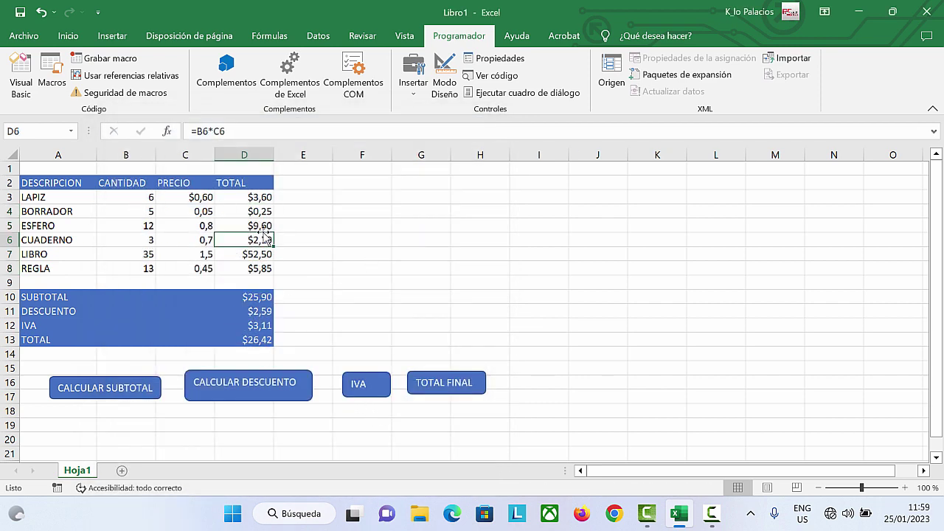
Commit BORRADOR's 0,22 price and rerun subtotal, discount and IVA ($74,75, $7,48, $8,97)
left_click(308, 258)
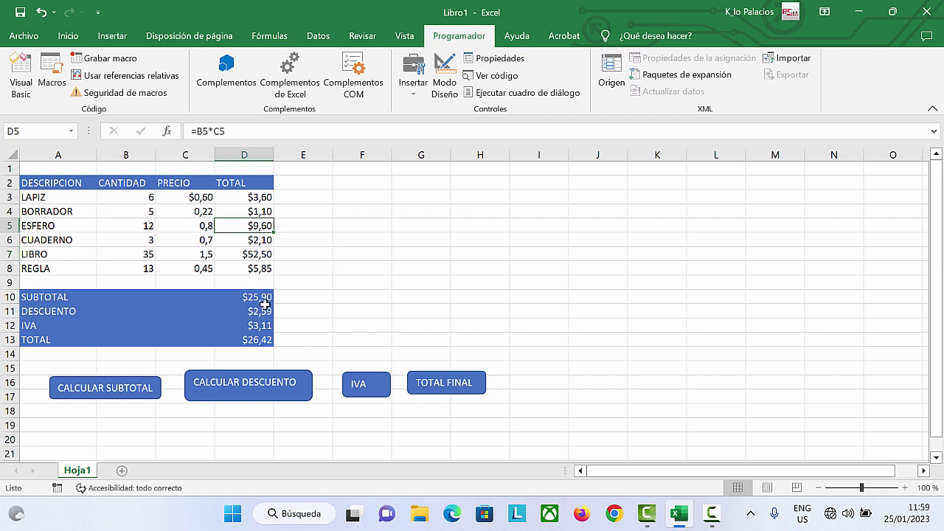
left_click(102, 386)
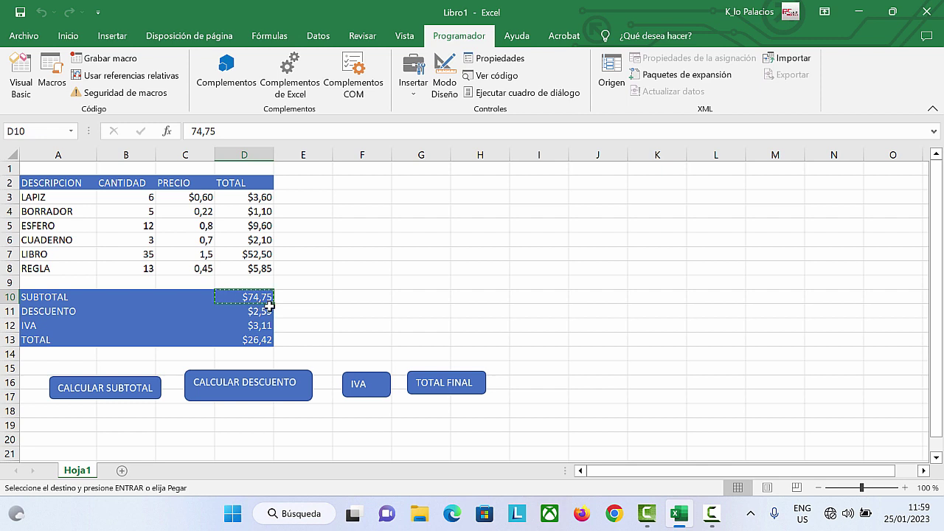
left_click(207, 389)
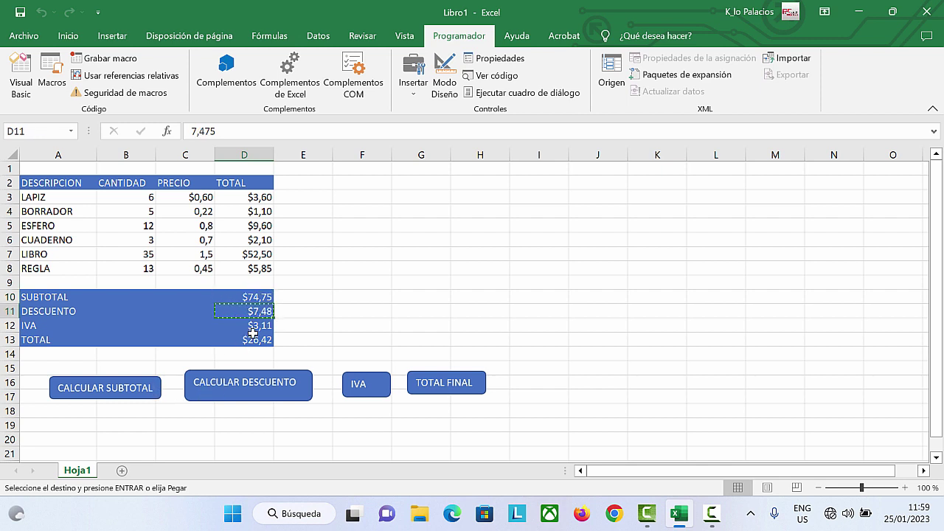
left_click(363, 384)
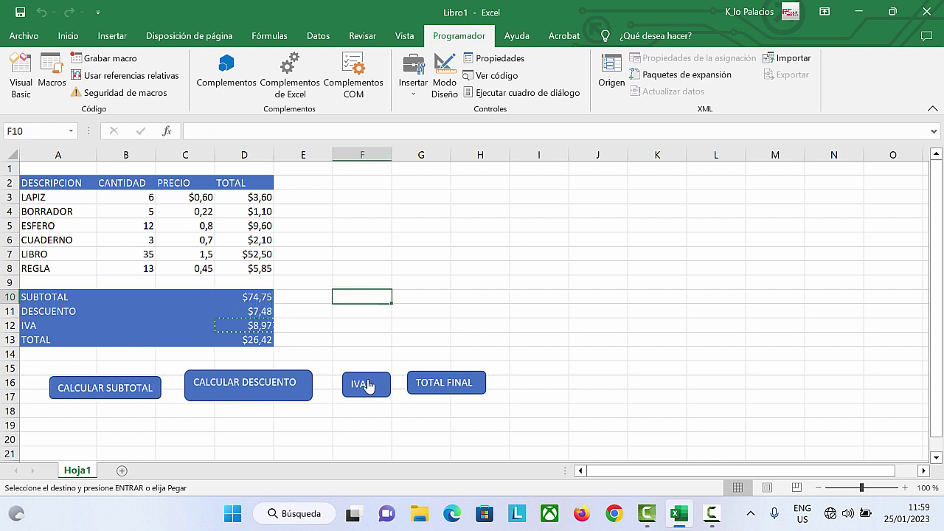
Assign the TOTAL_FINAL macro to the TOTAL FINAL shape button
left_click(450, 385, "ctrl")
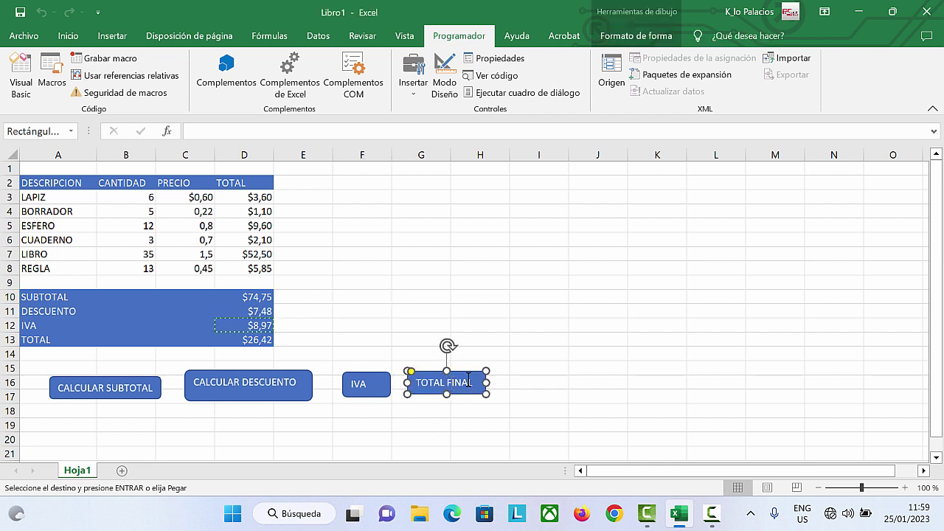
double_click(467, 378)
left_click(424, 334)
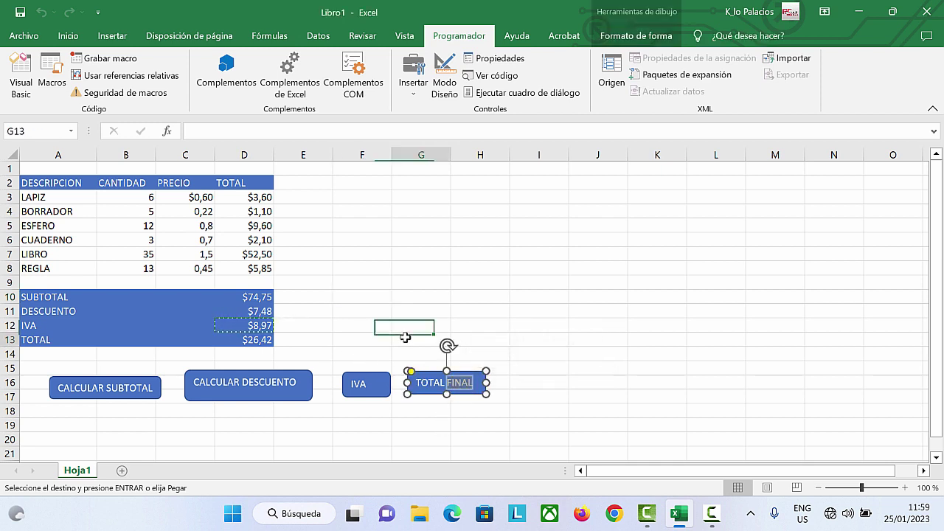
left_click(437, 383, "ctrl")
double_click(437, 383)
key("Escape")
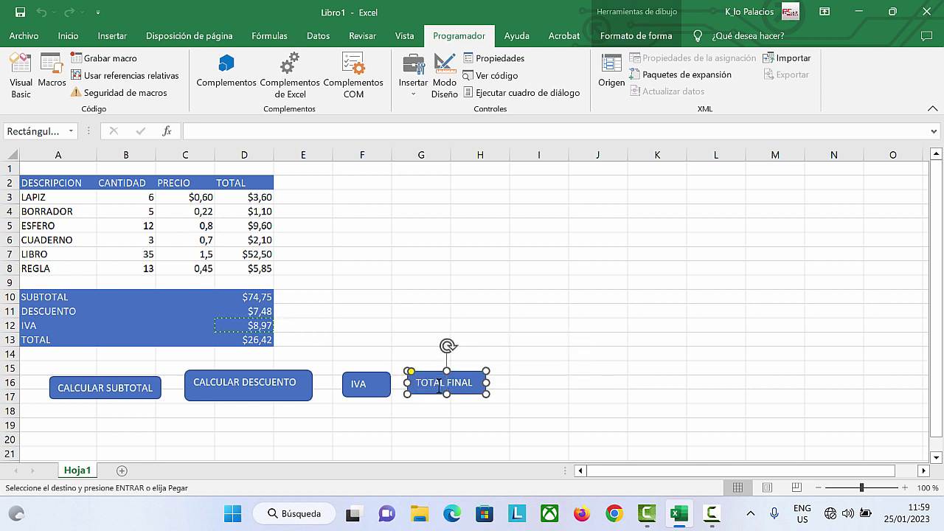
right_click(428, 382)
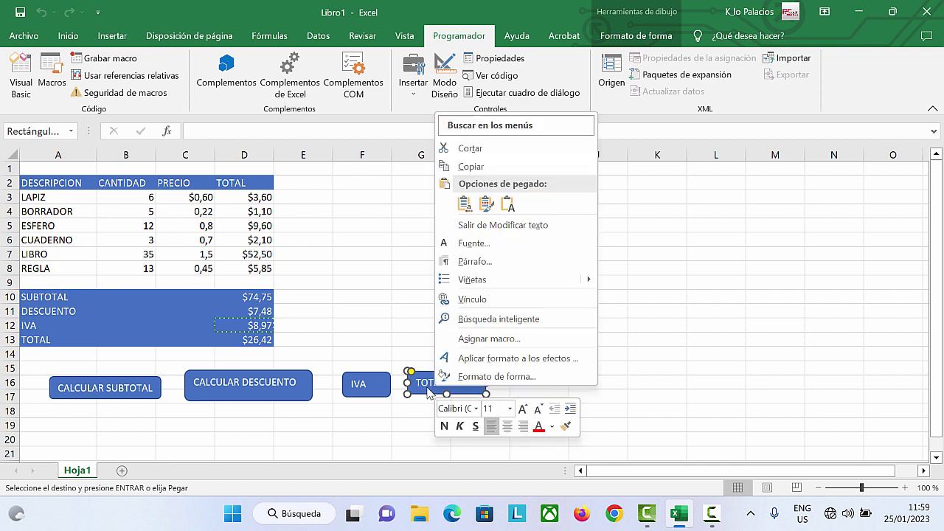
left_click(478, 339)
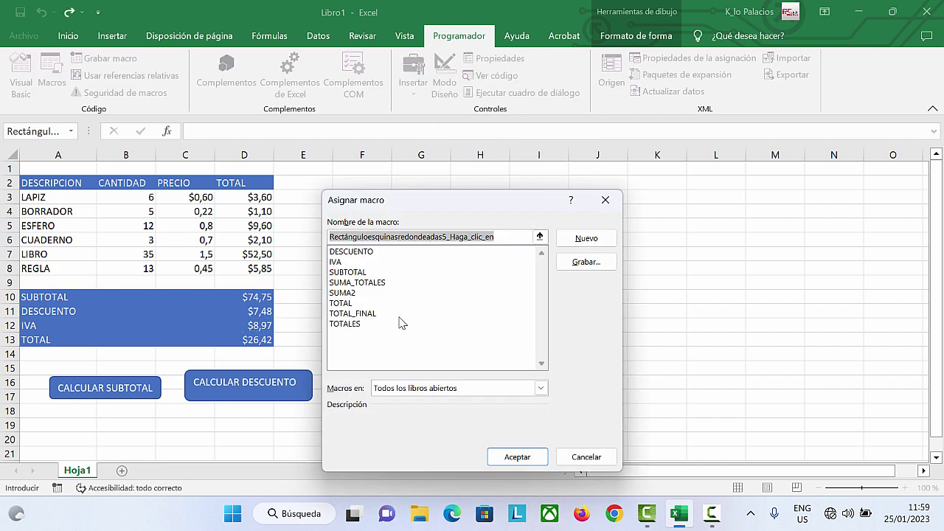
left_click(358, 315)
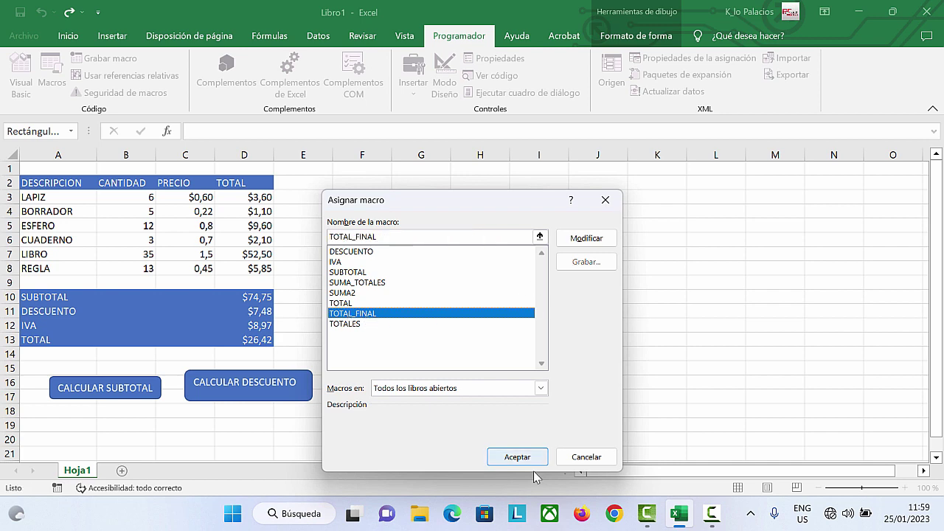
left_click(517, 457)
left_click(377, 289)
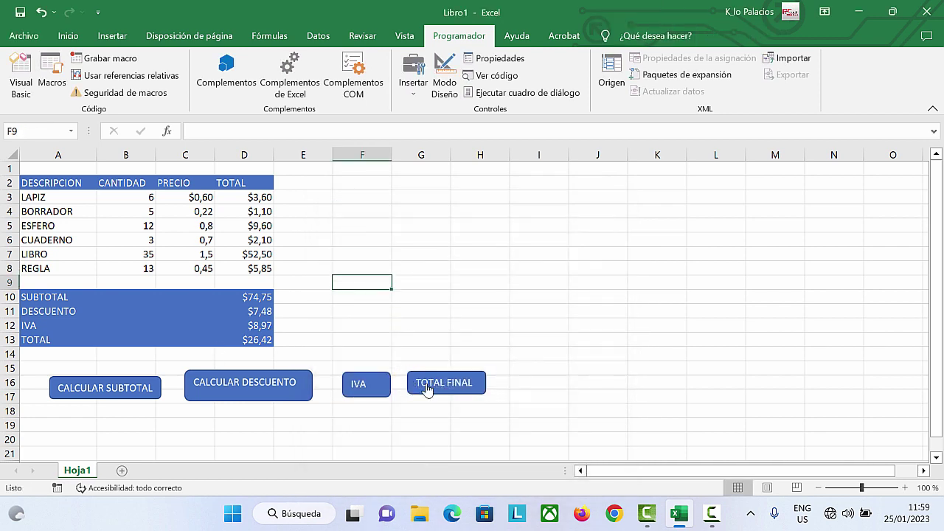
Run TOTAL FINAL to get $76,25, then retest the subtotal, discount, IVA and total buttons
left_click(440, 384)
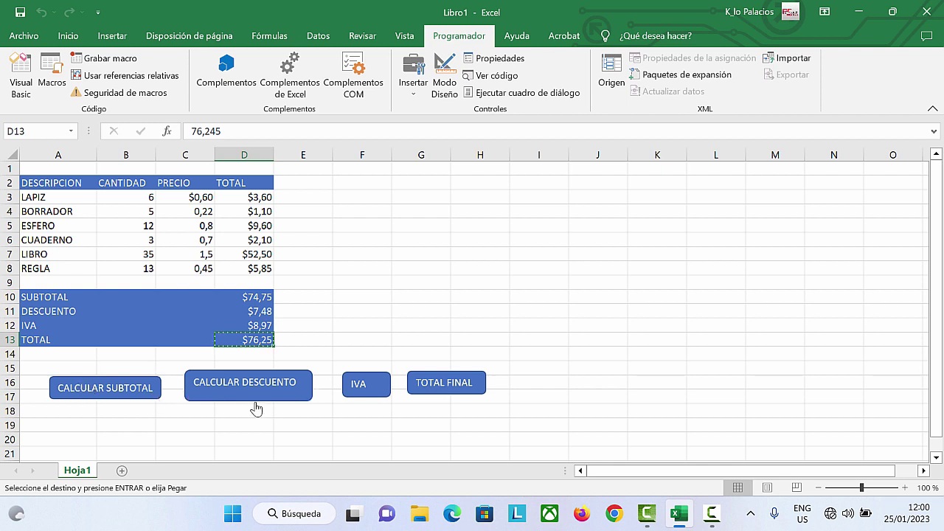
left_click(129, 398)
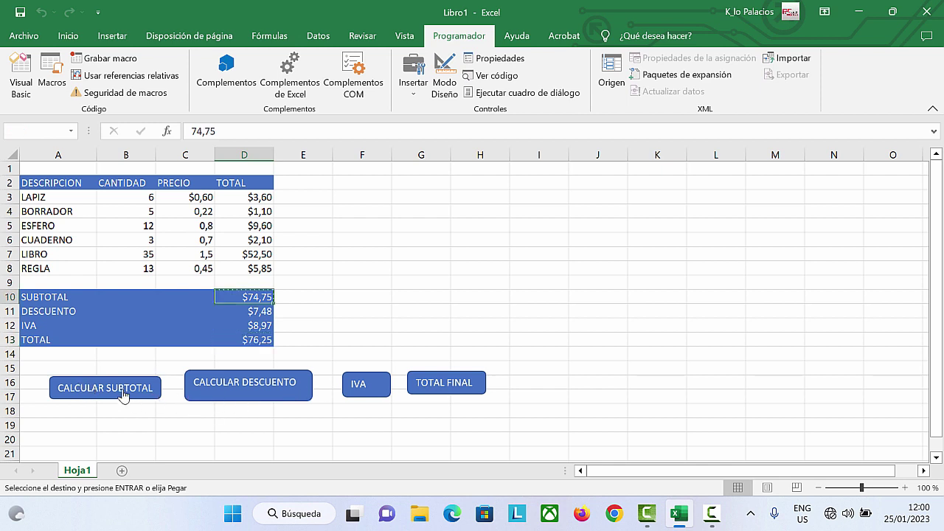
left_click(238, 389)
left_click(369, 387)
left_click(465, 384)
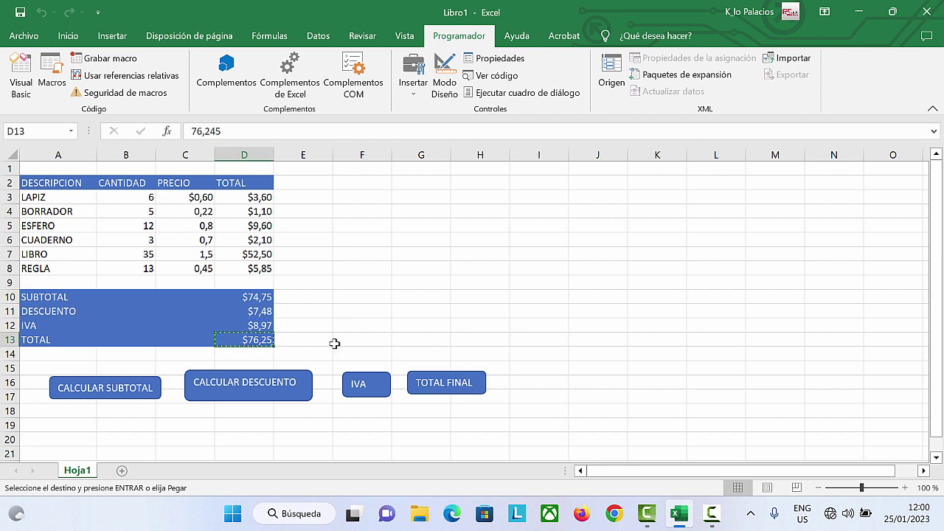